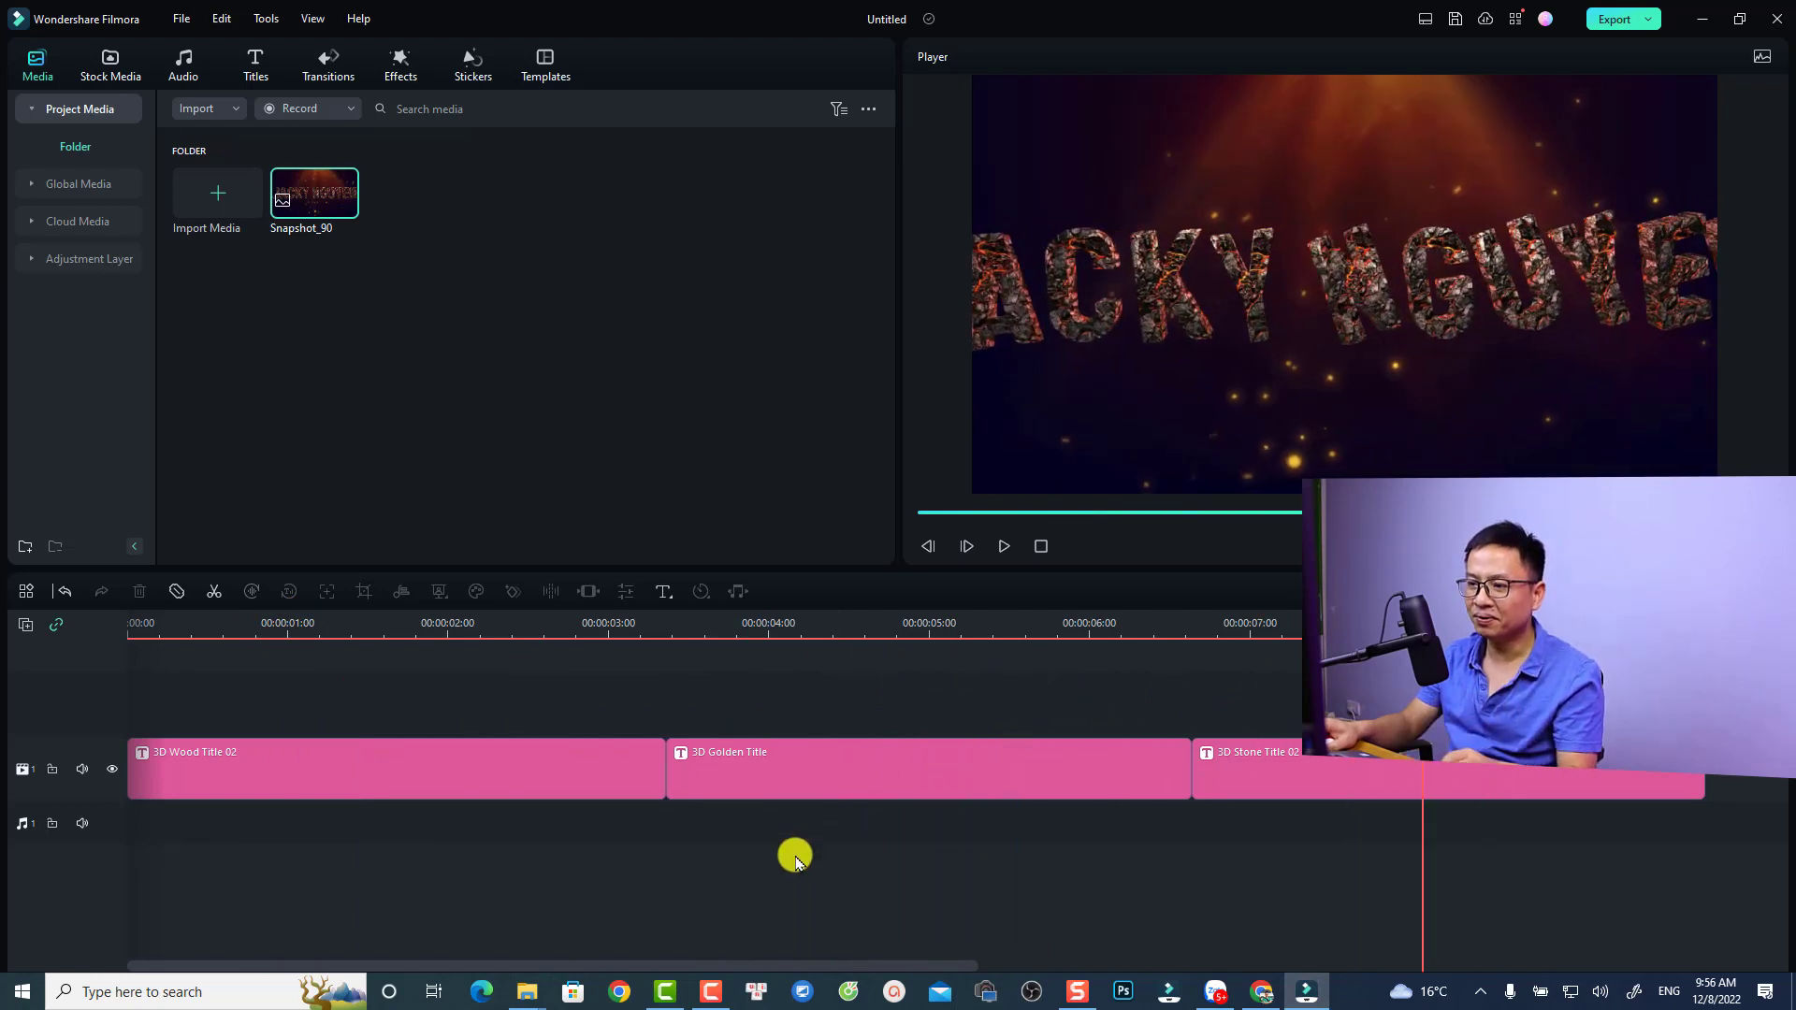
Delete all the title clips from the timeline
key(ctrl+a)
key(Delete)
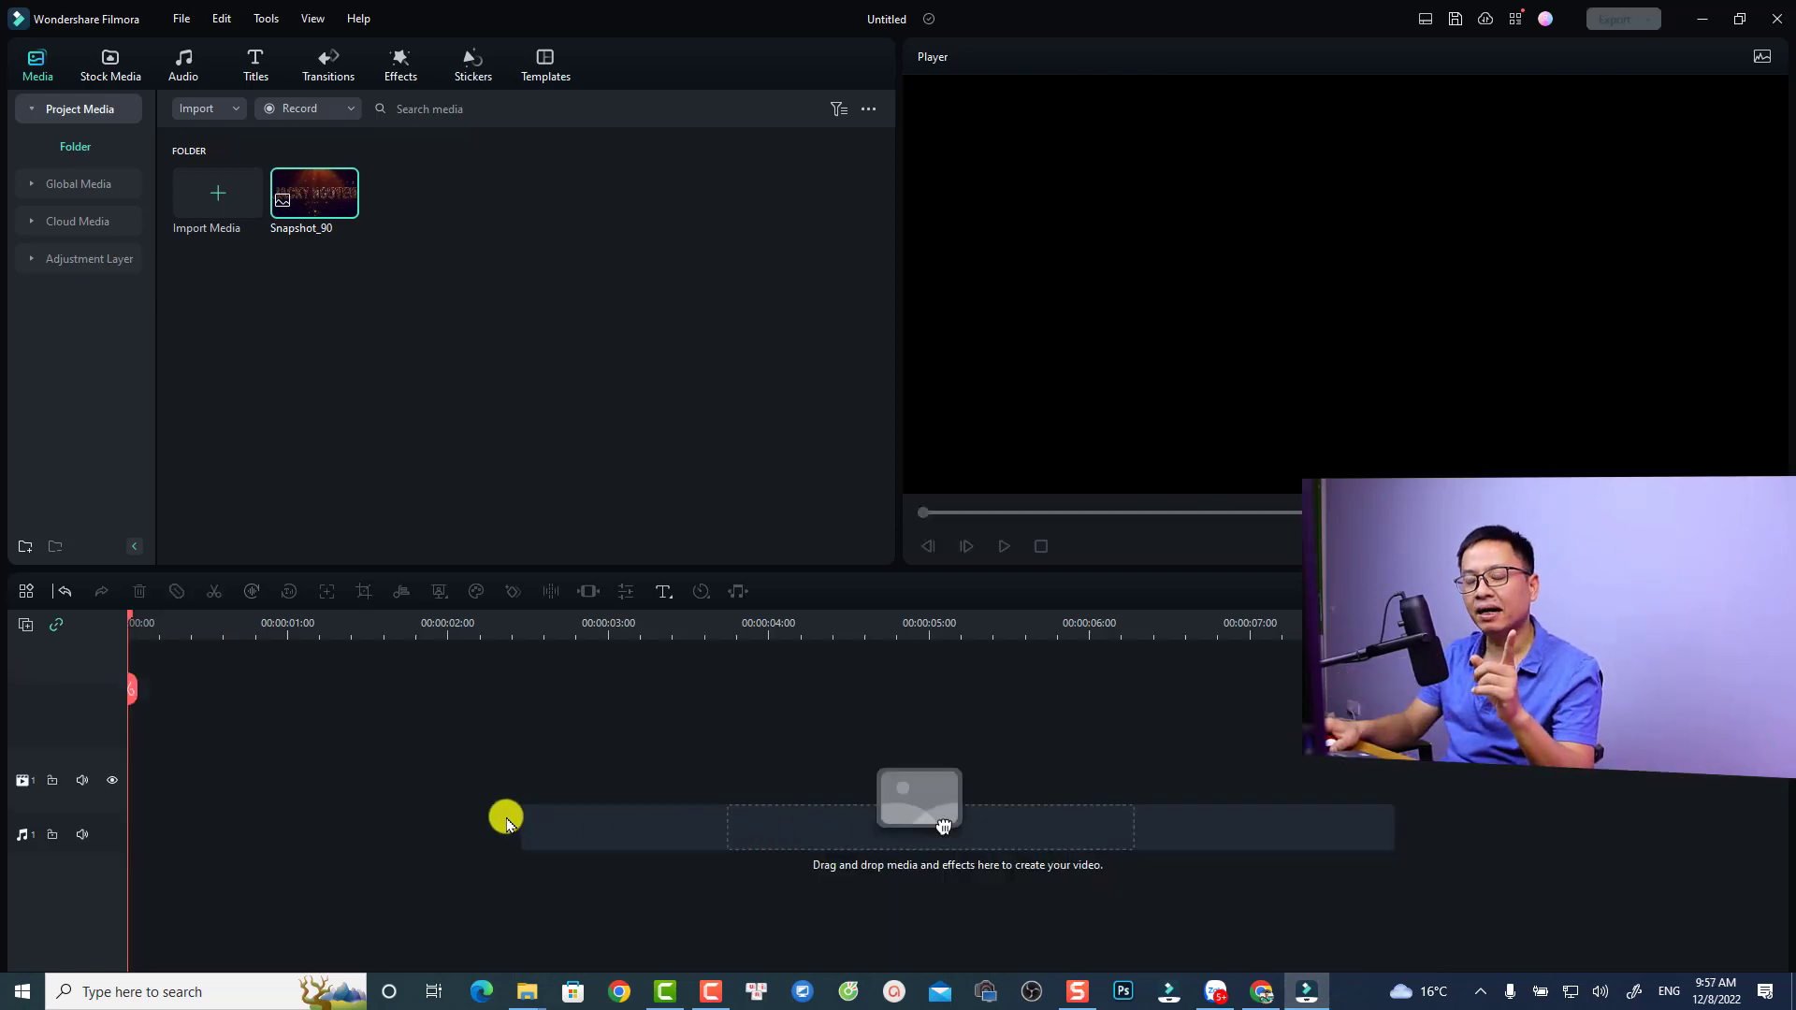
Try out a Quick 3D Text title on the empty timeline by previewing its animation, and delete the clip
click(665, 593)
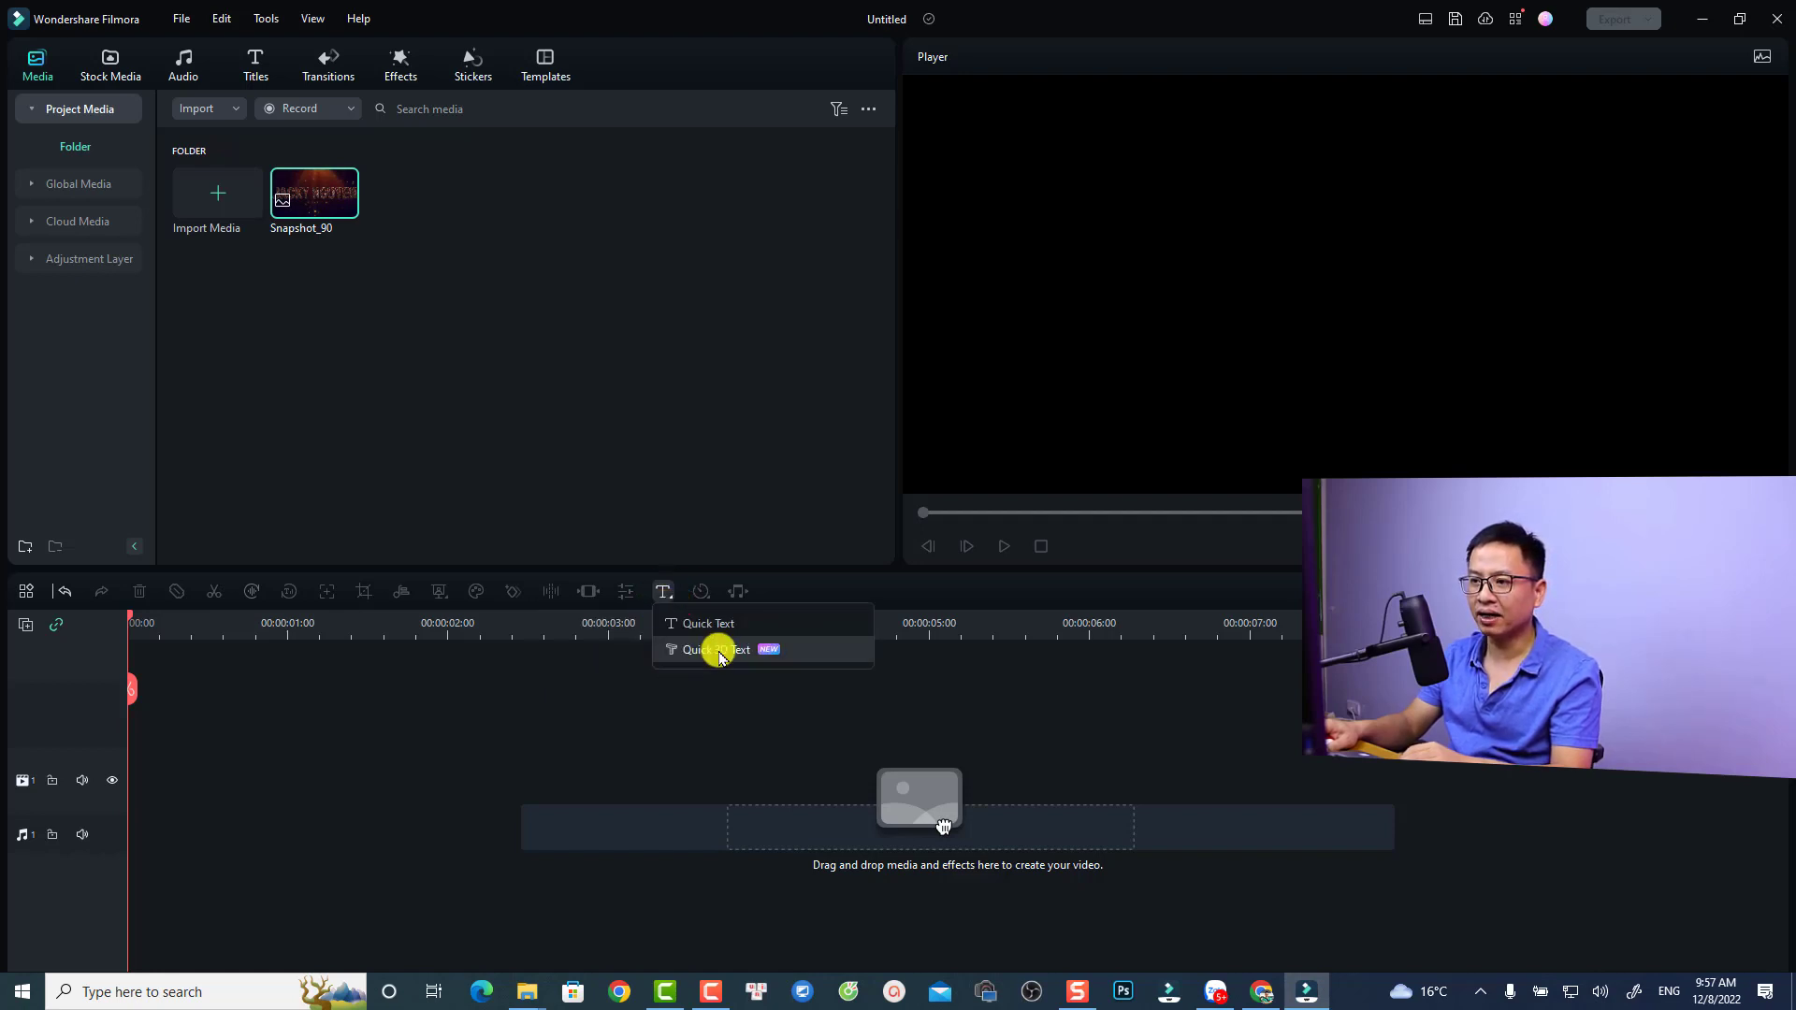
click(748, 655)
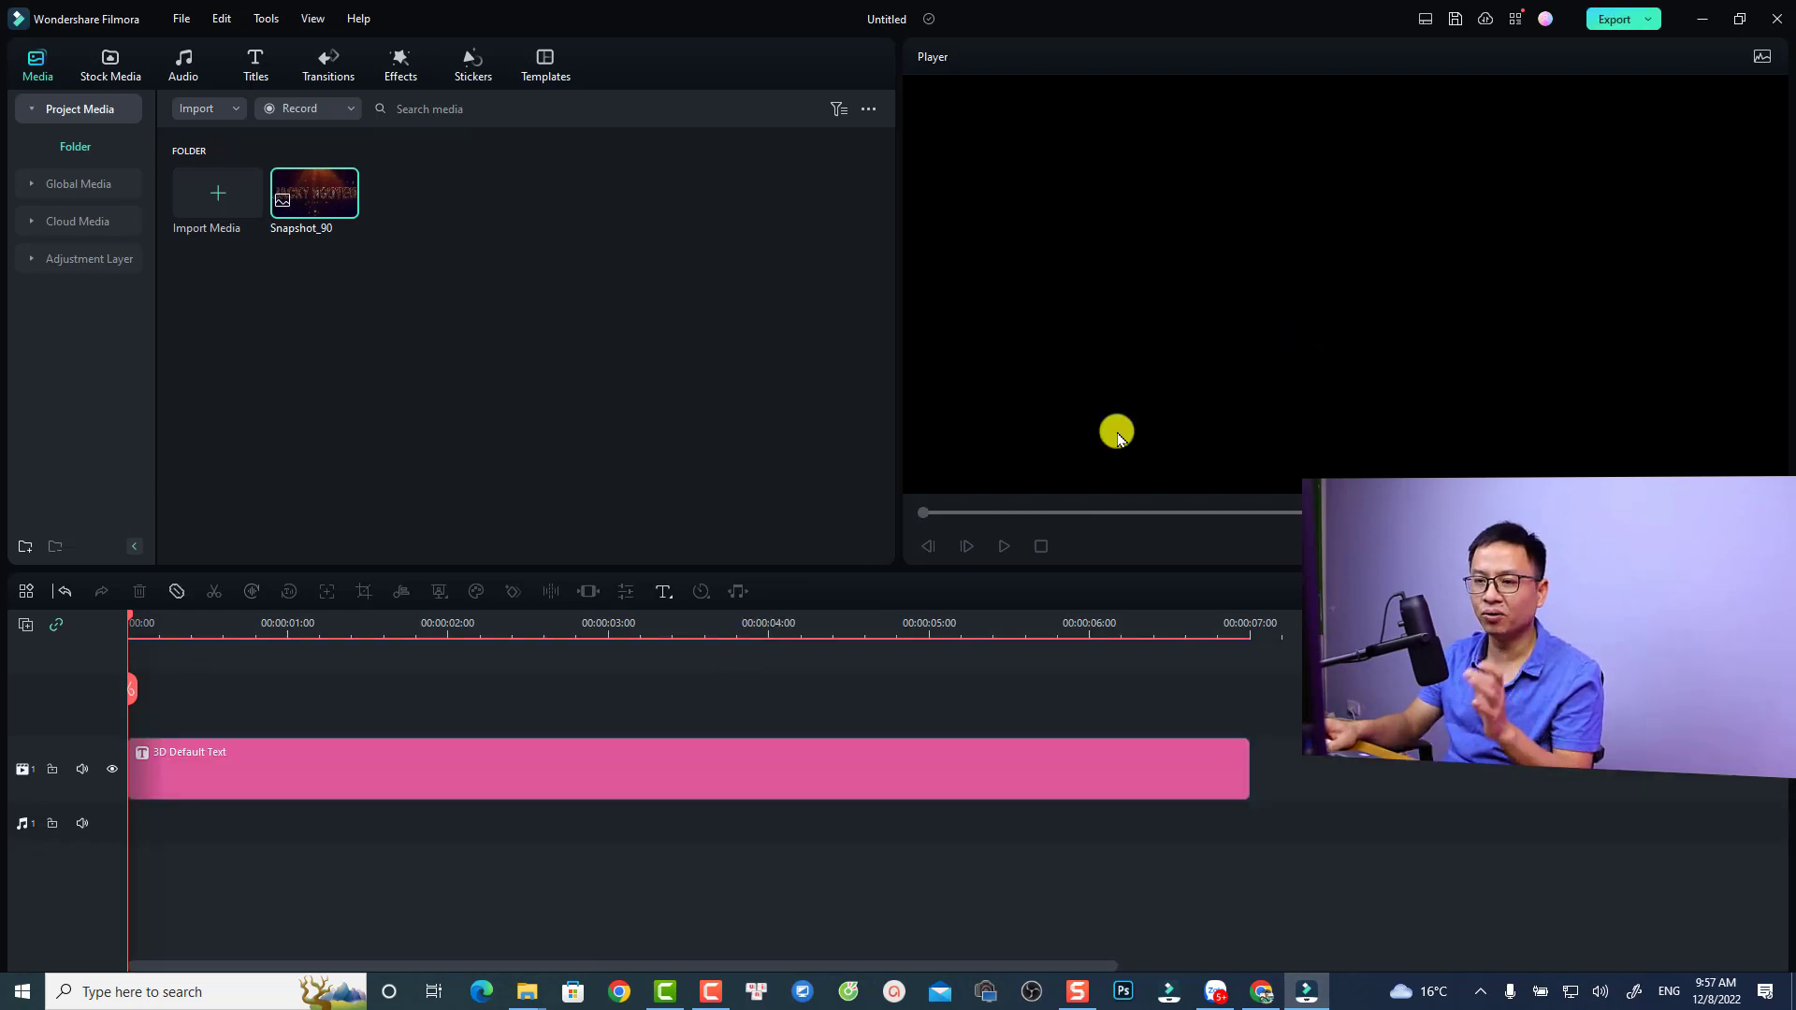
click(311, 767)
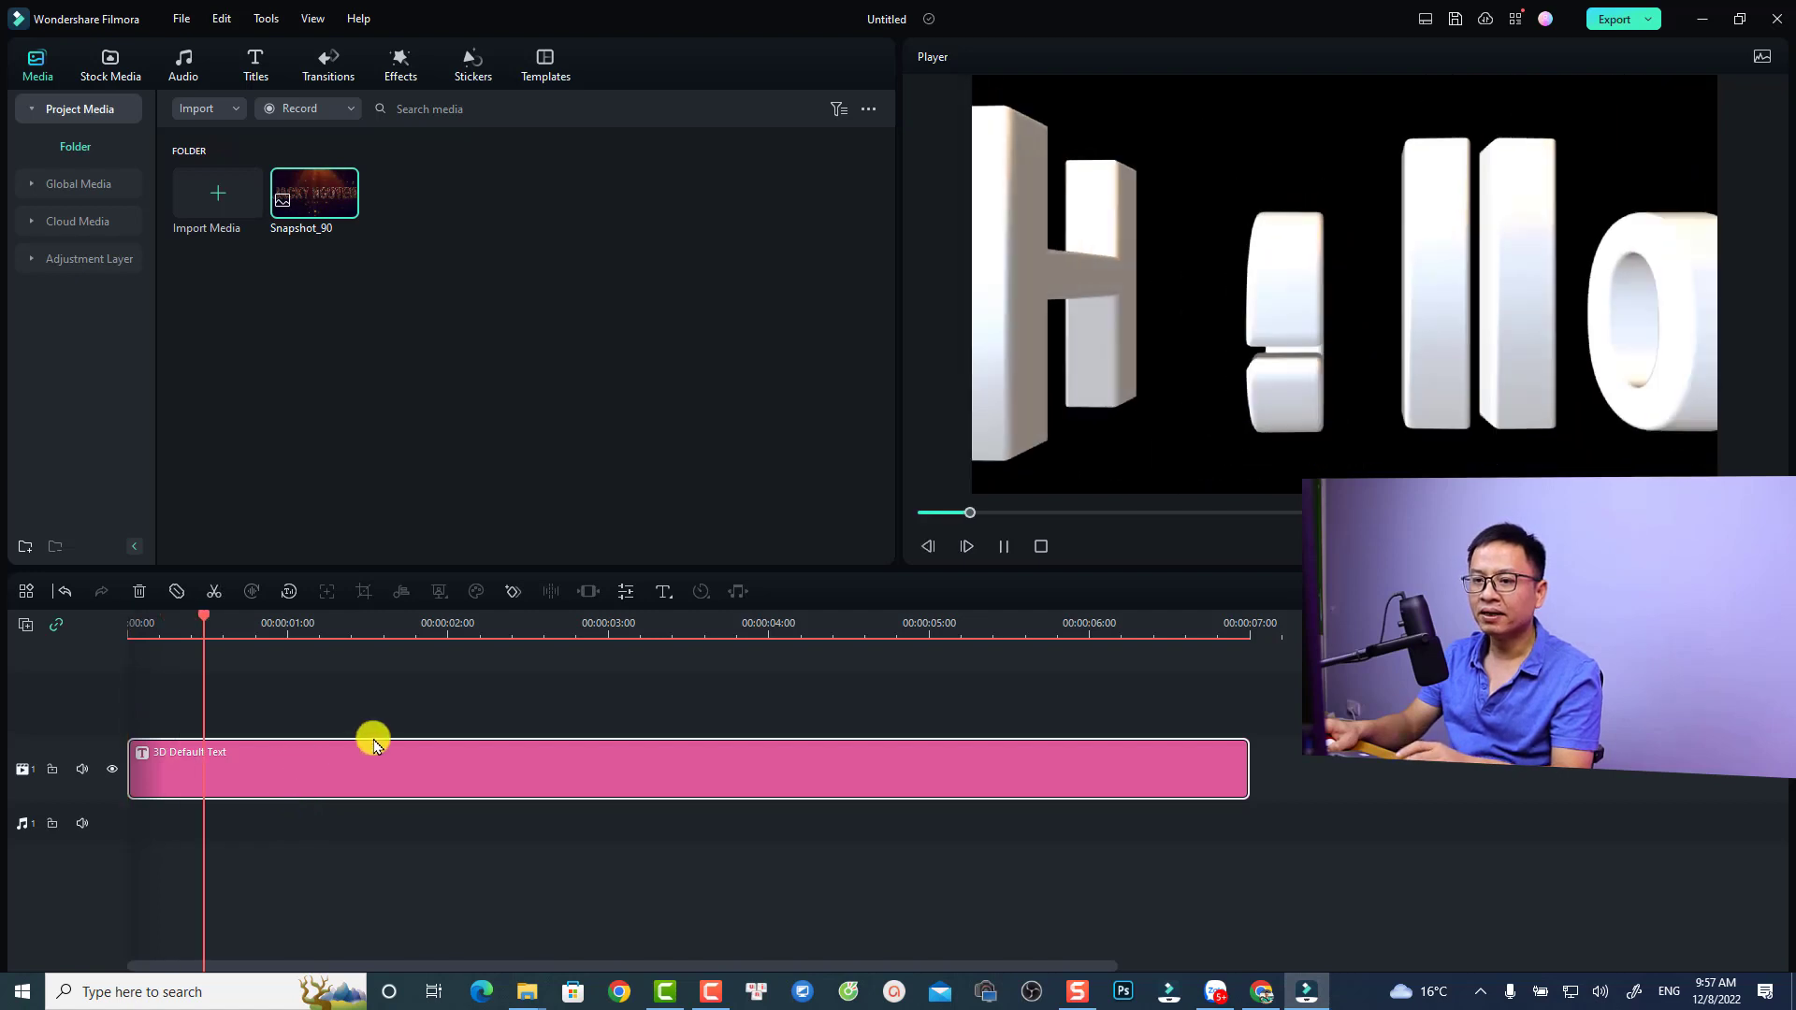
key(space)
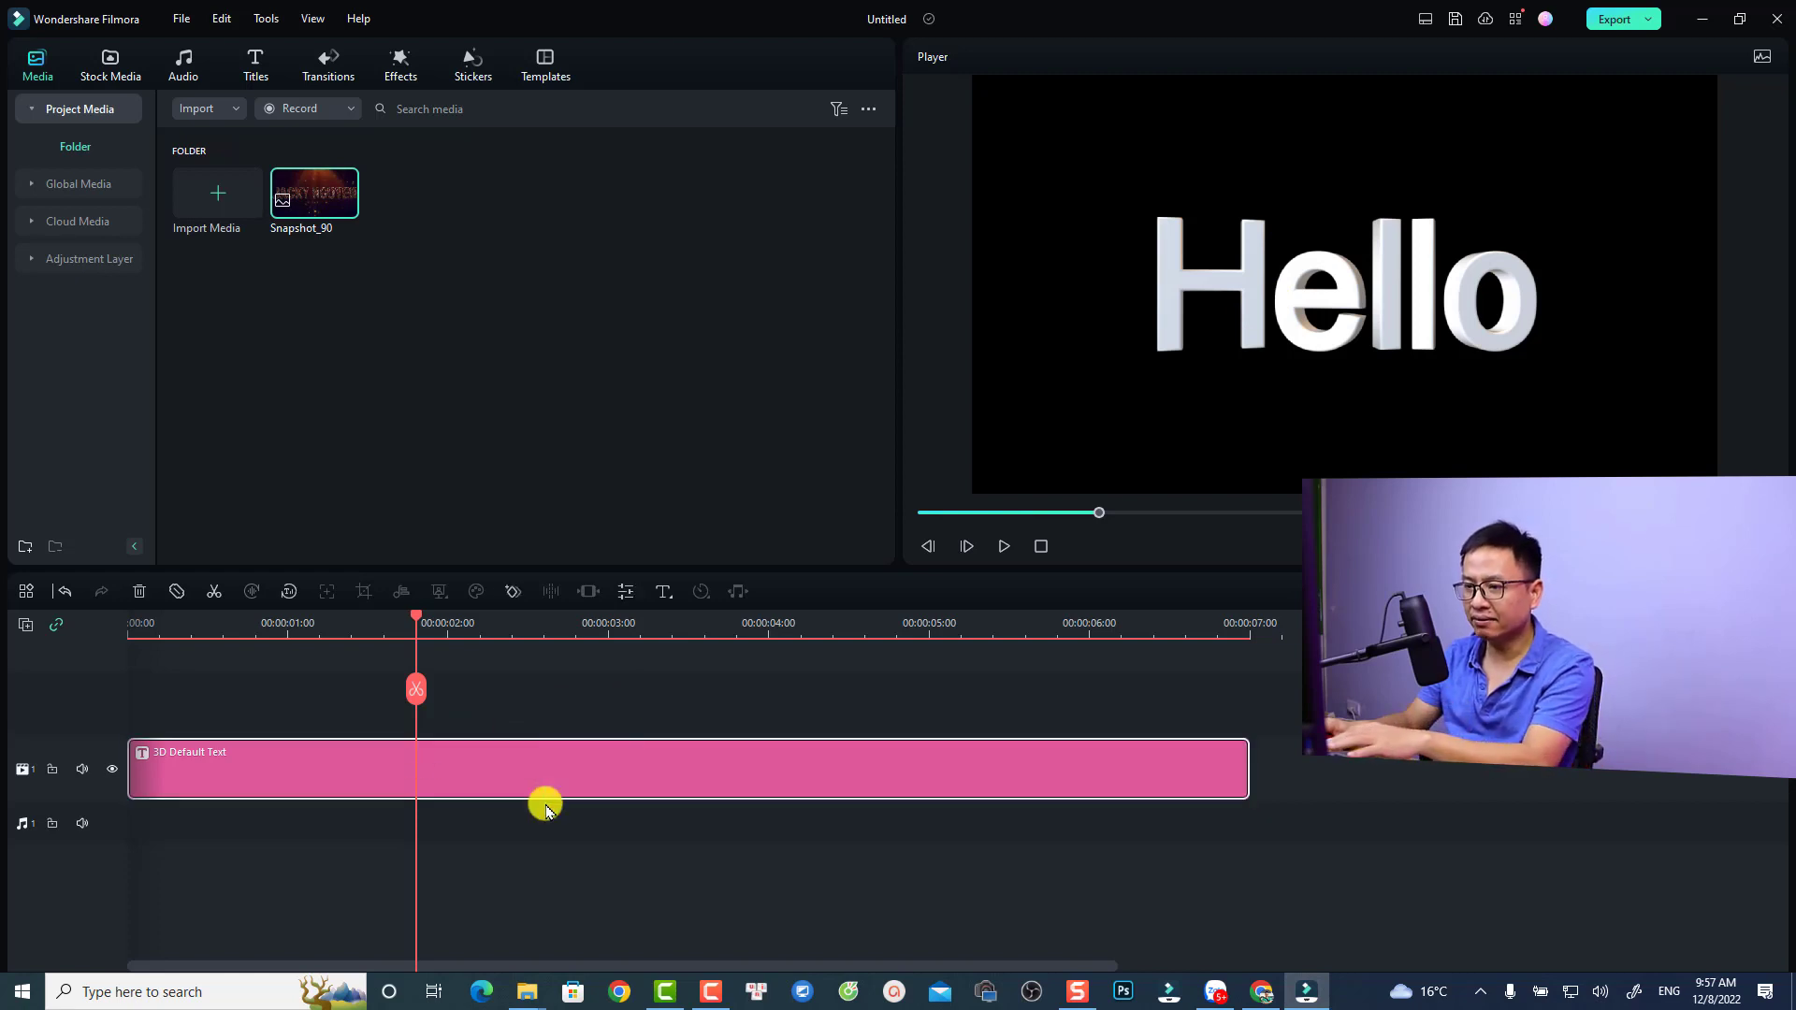
key(Delete)
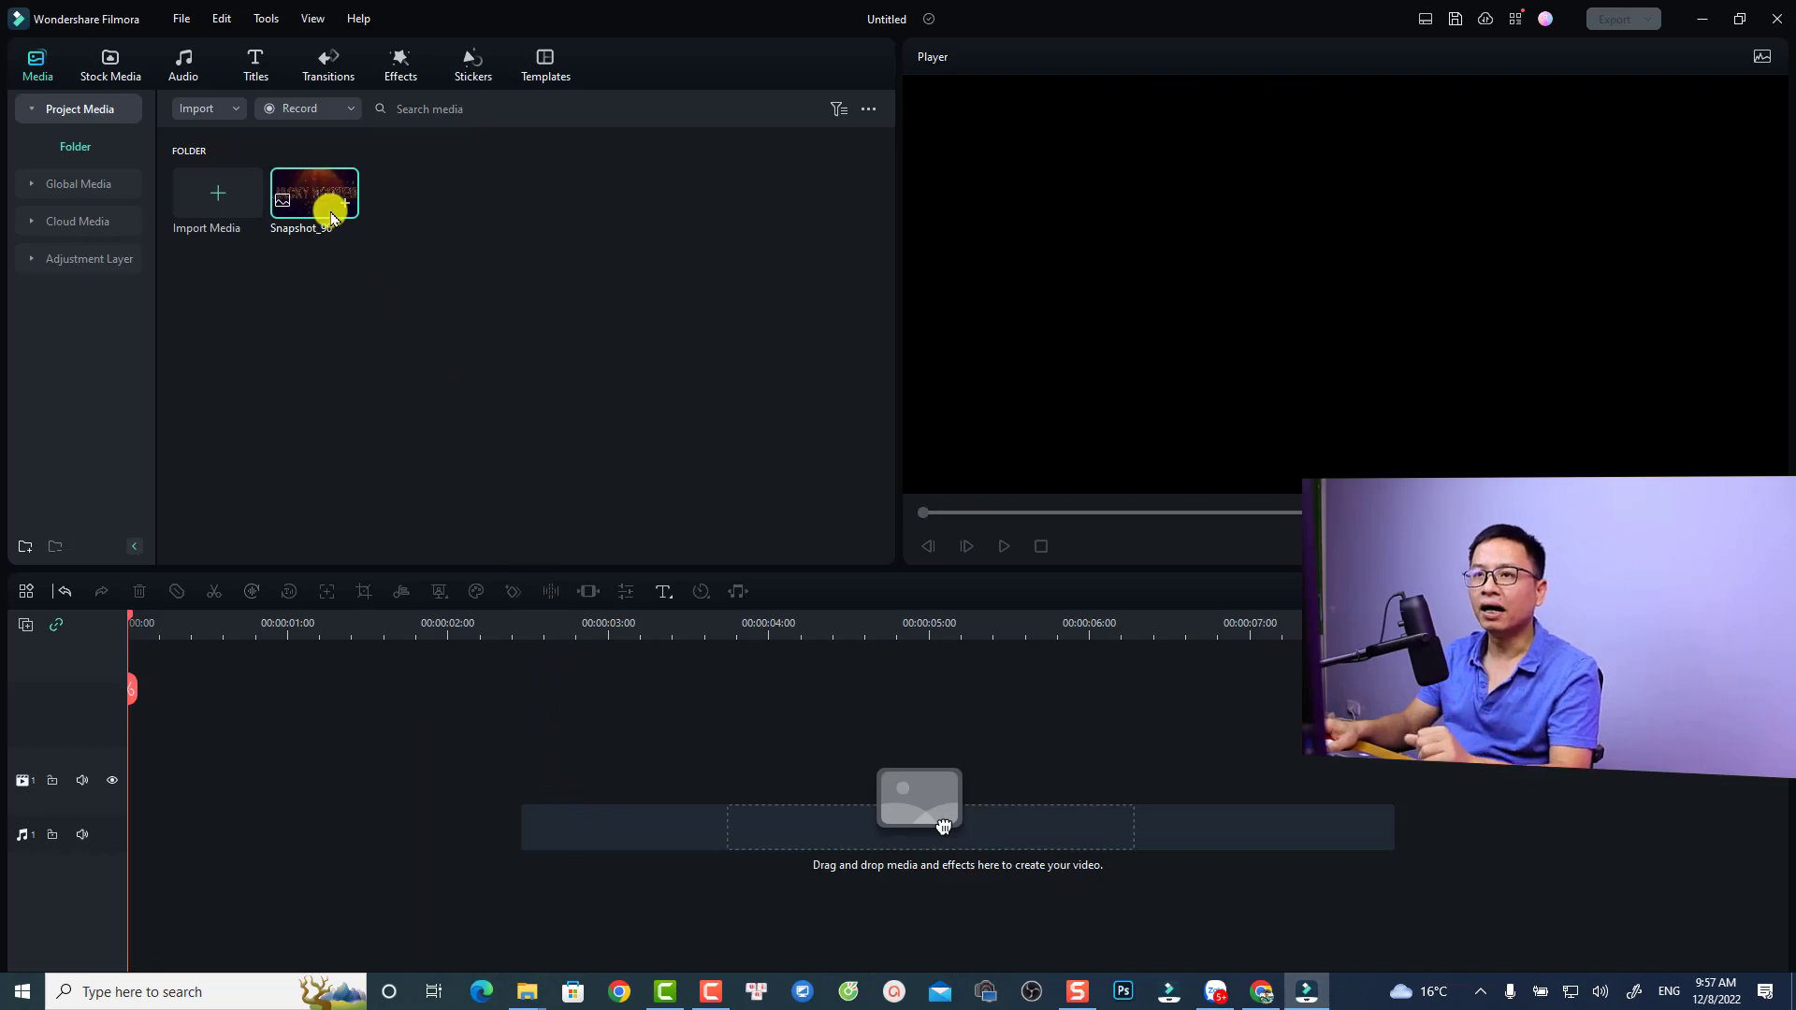
Browse the 3D Titles collection and find titles similar to 3D Metal Title 03
click(252, 67)
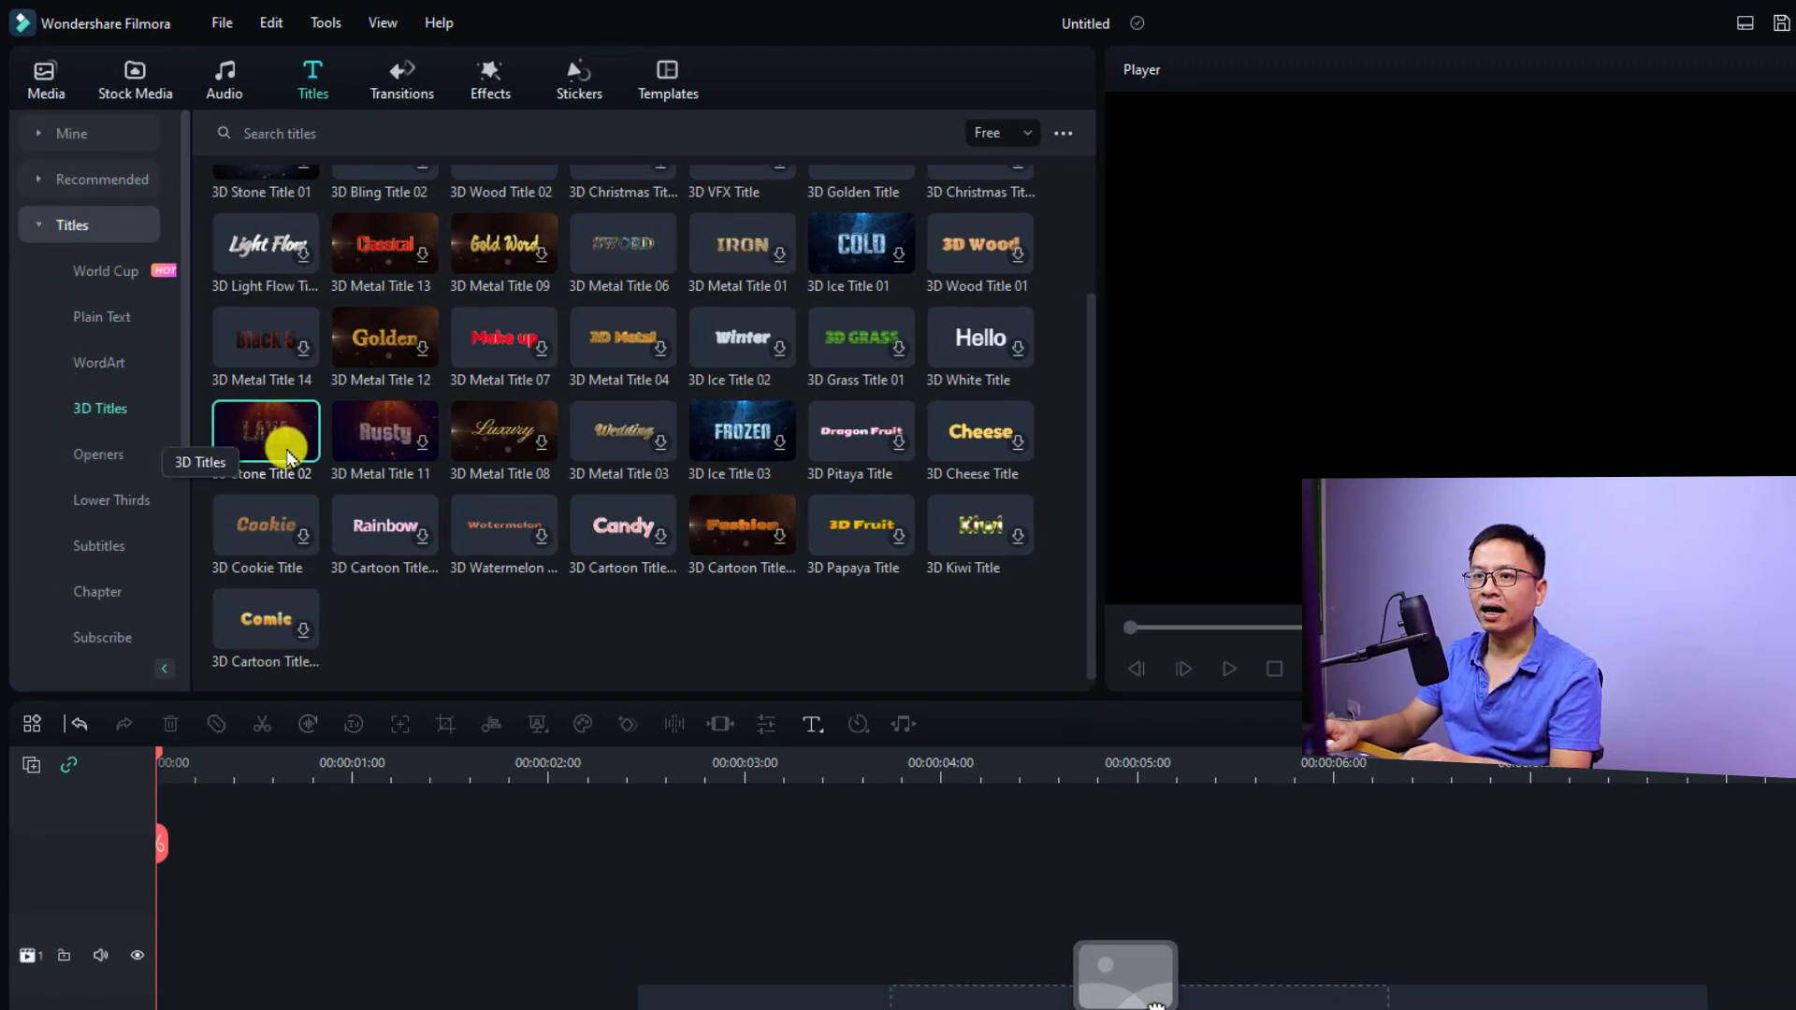
click(588, 448)
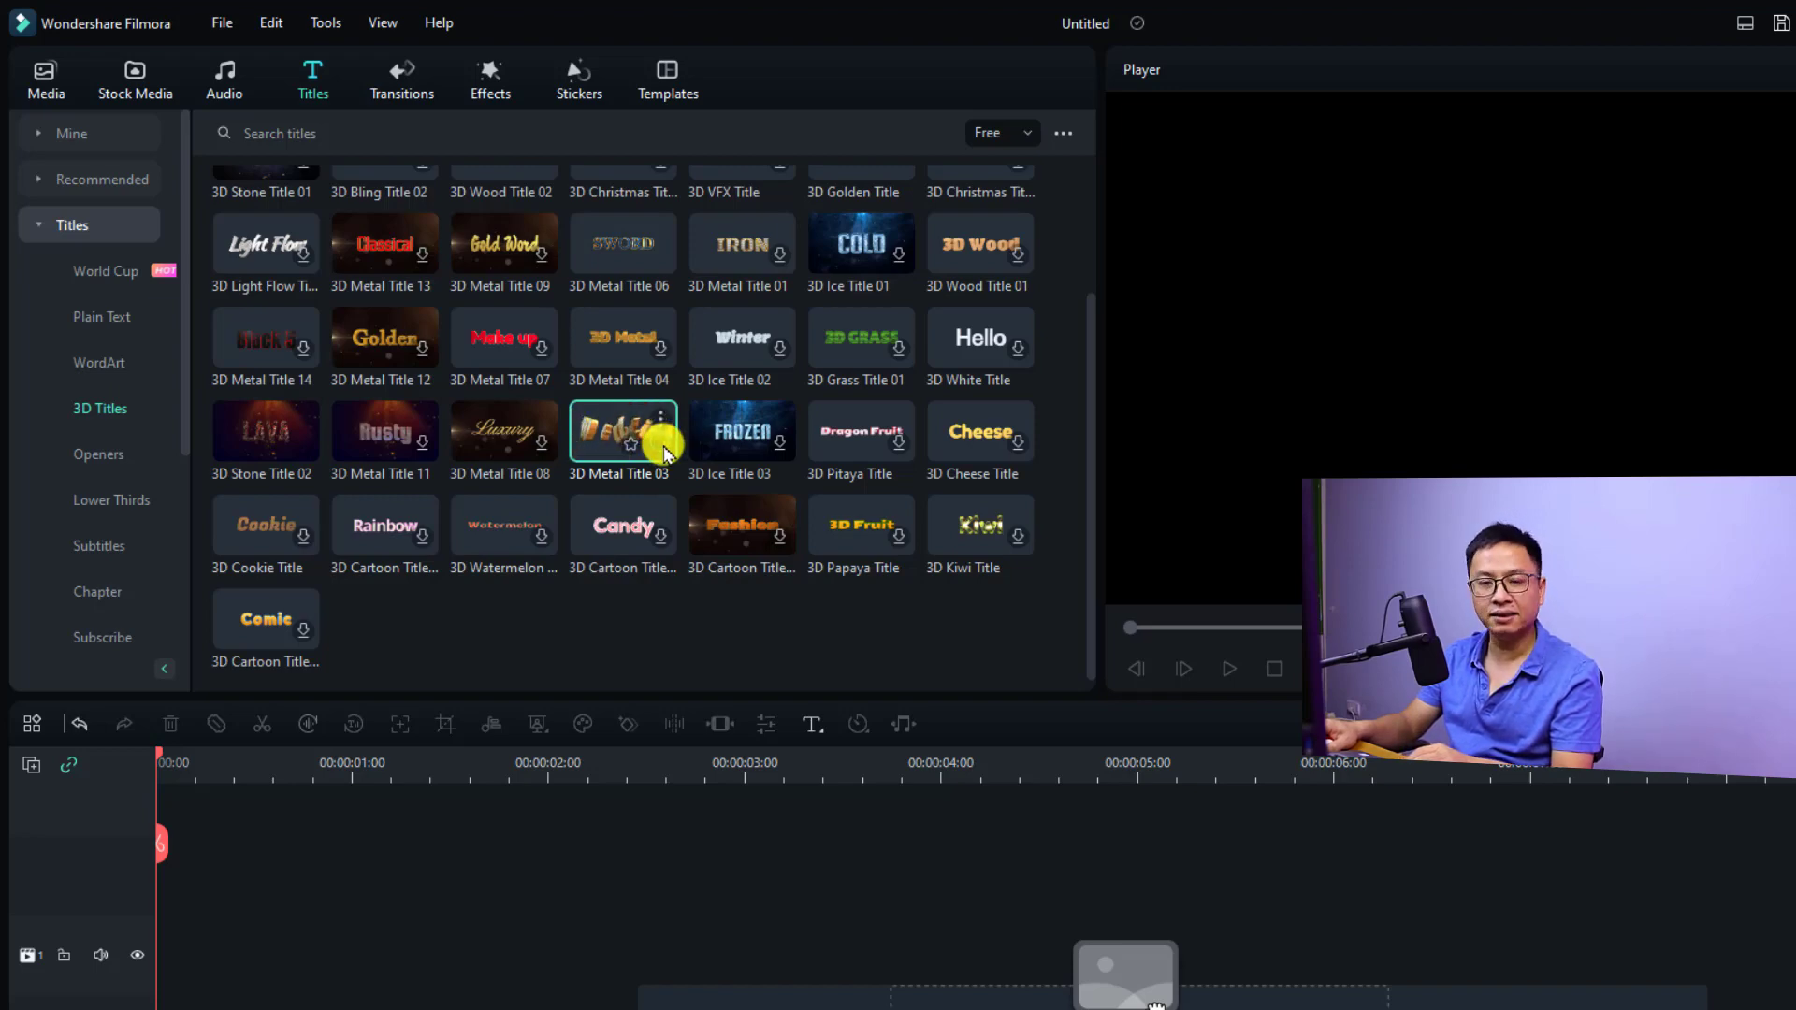
mouse_move(650, 426)
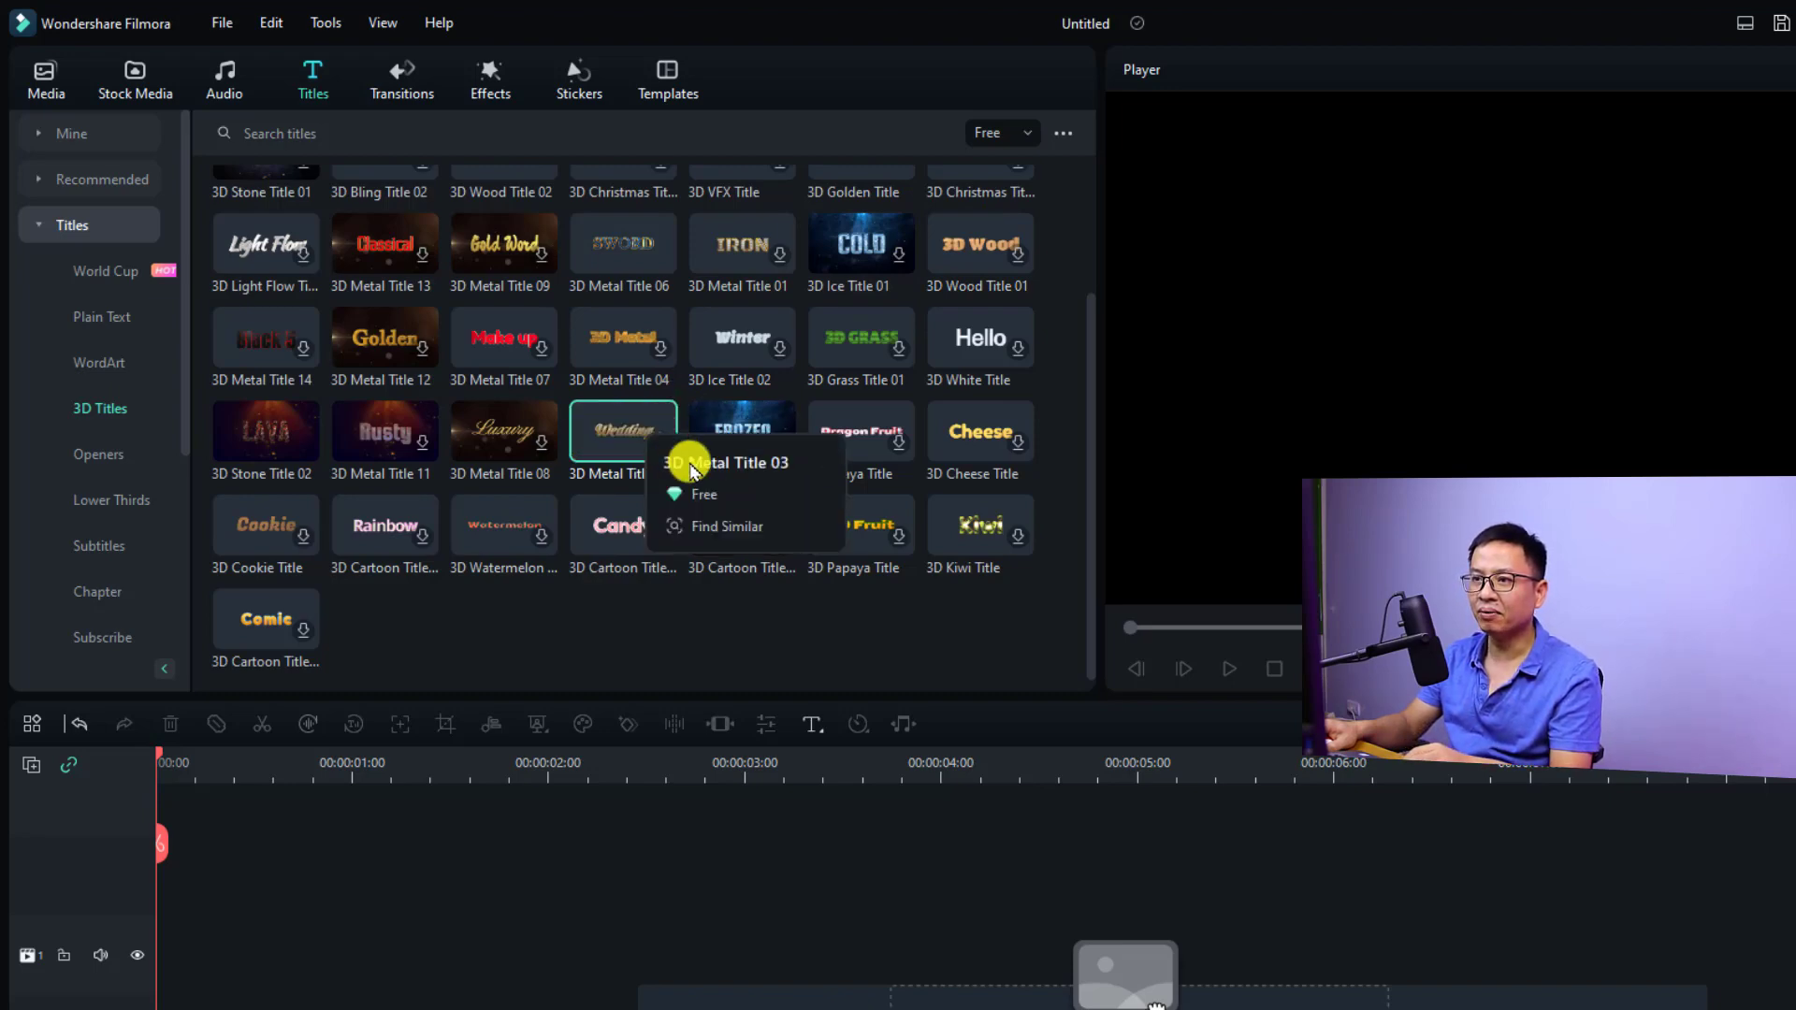
click(694, 527)
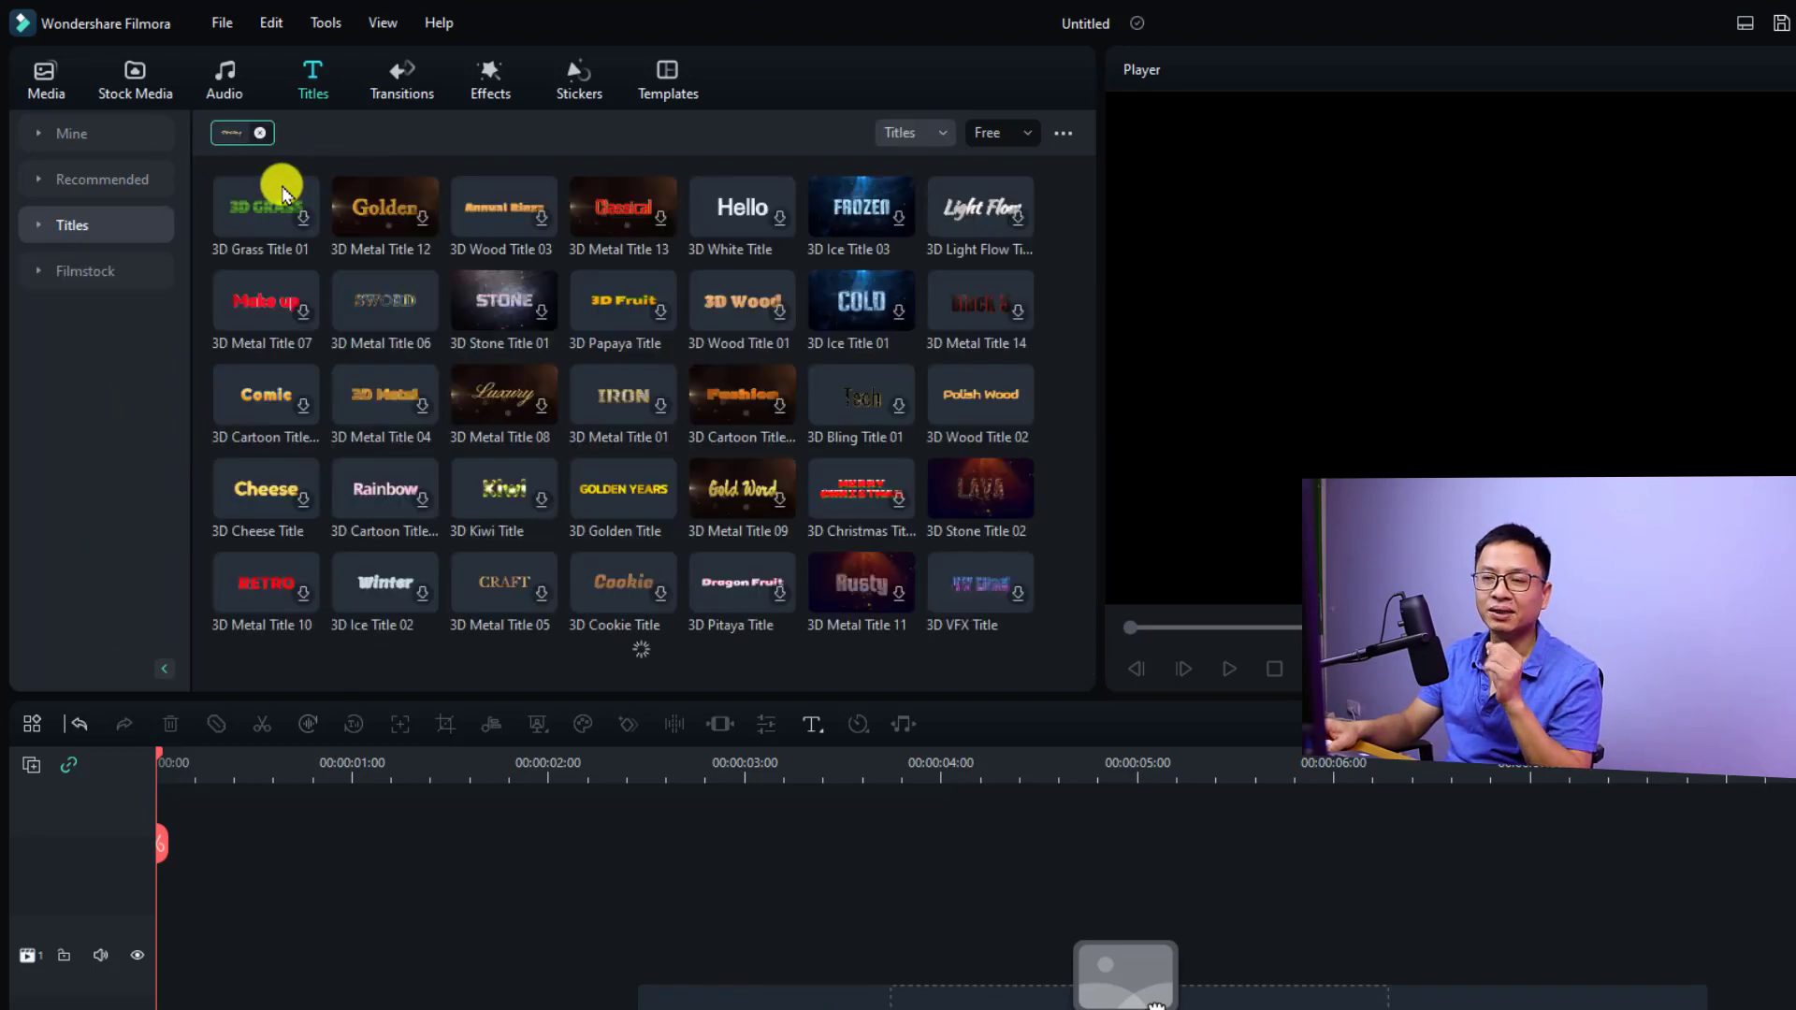
scroll(693, 444, down, 3)
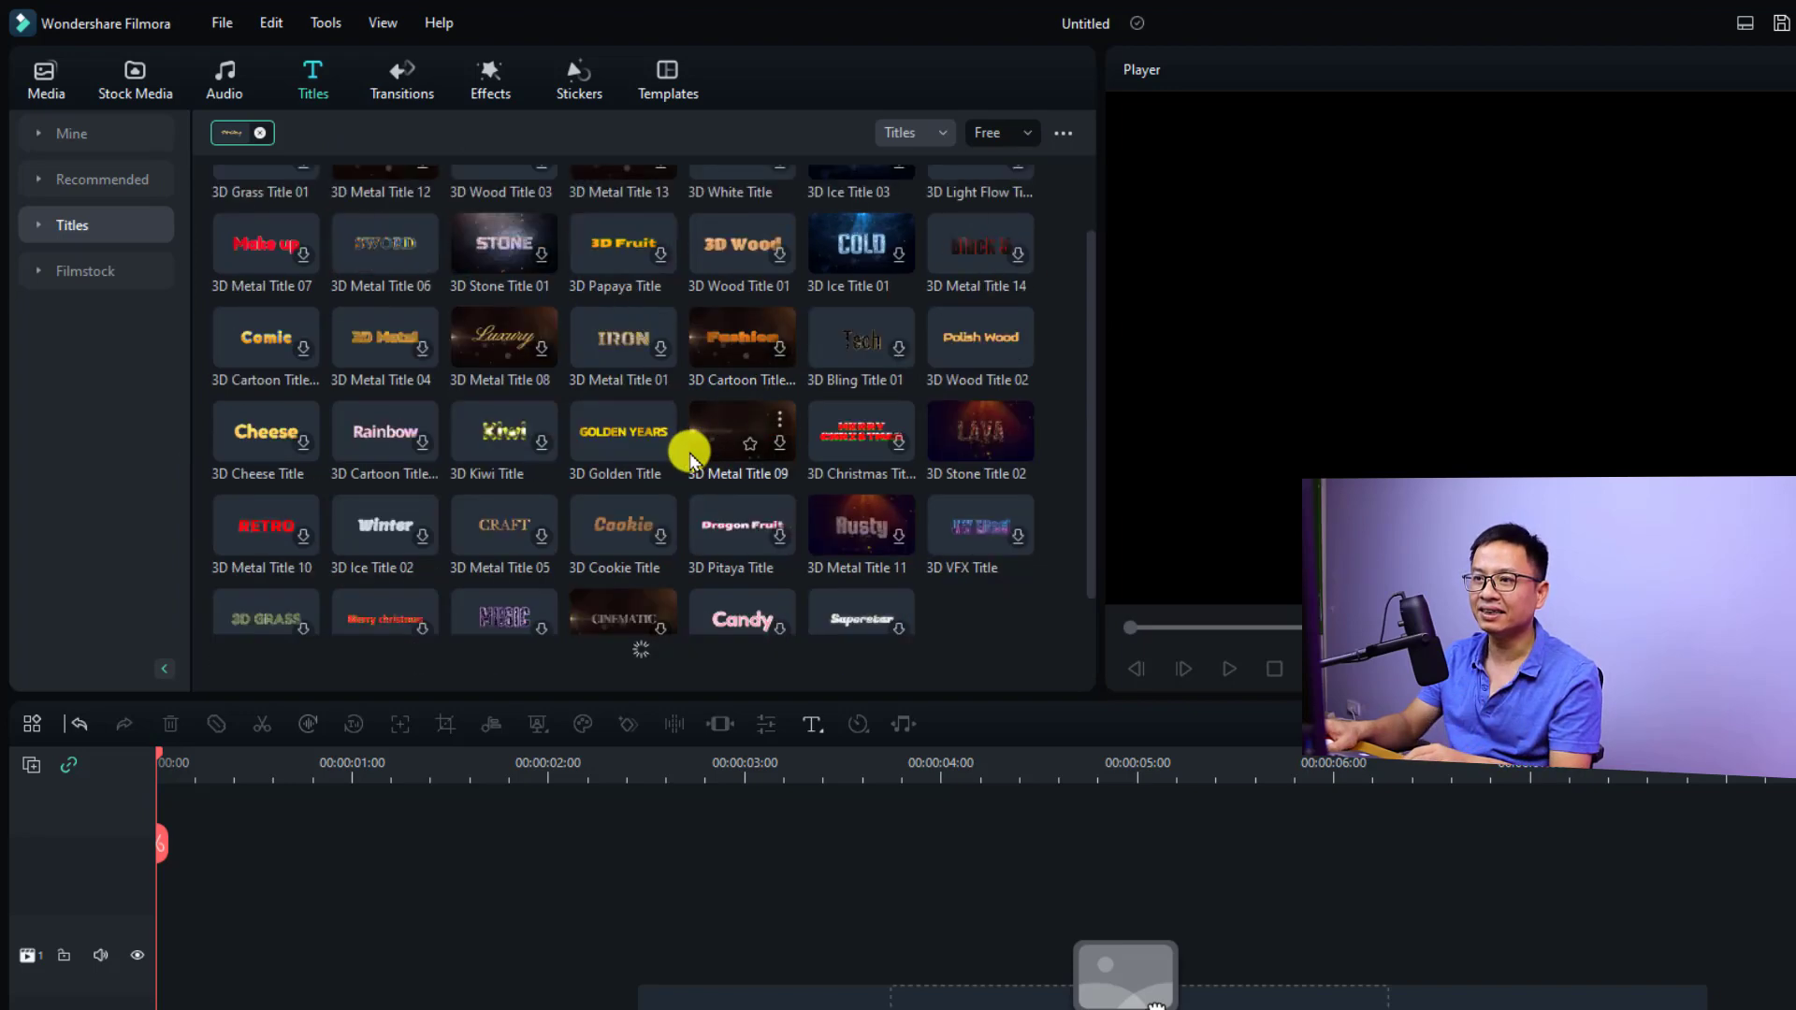
scroll(678, 447, up, 3)
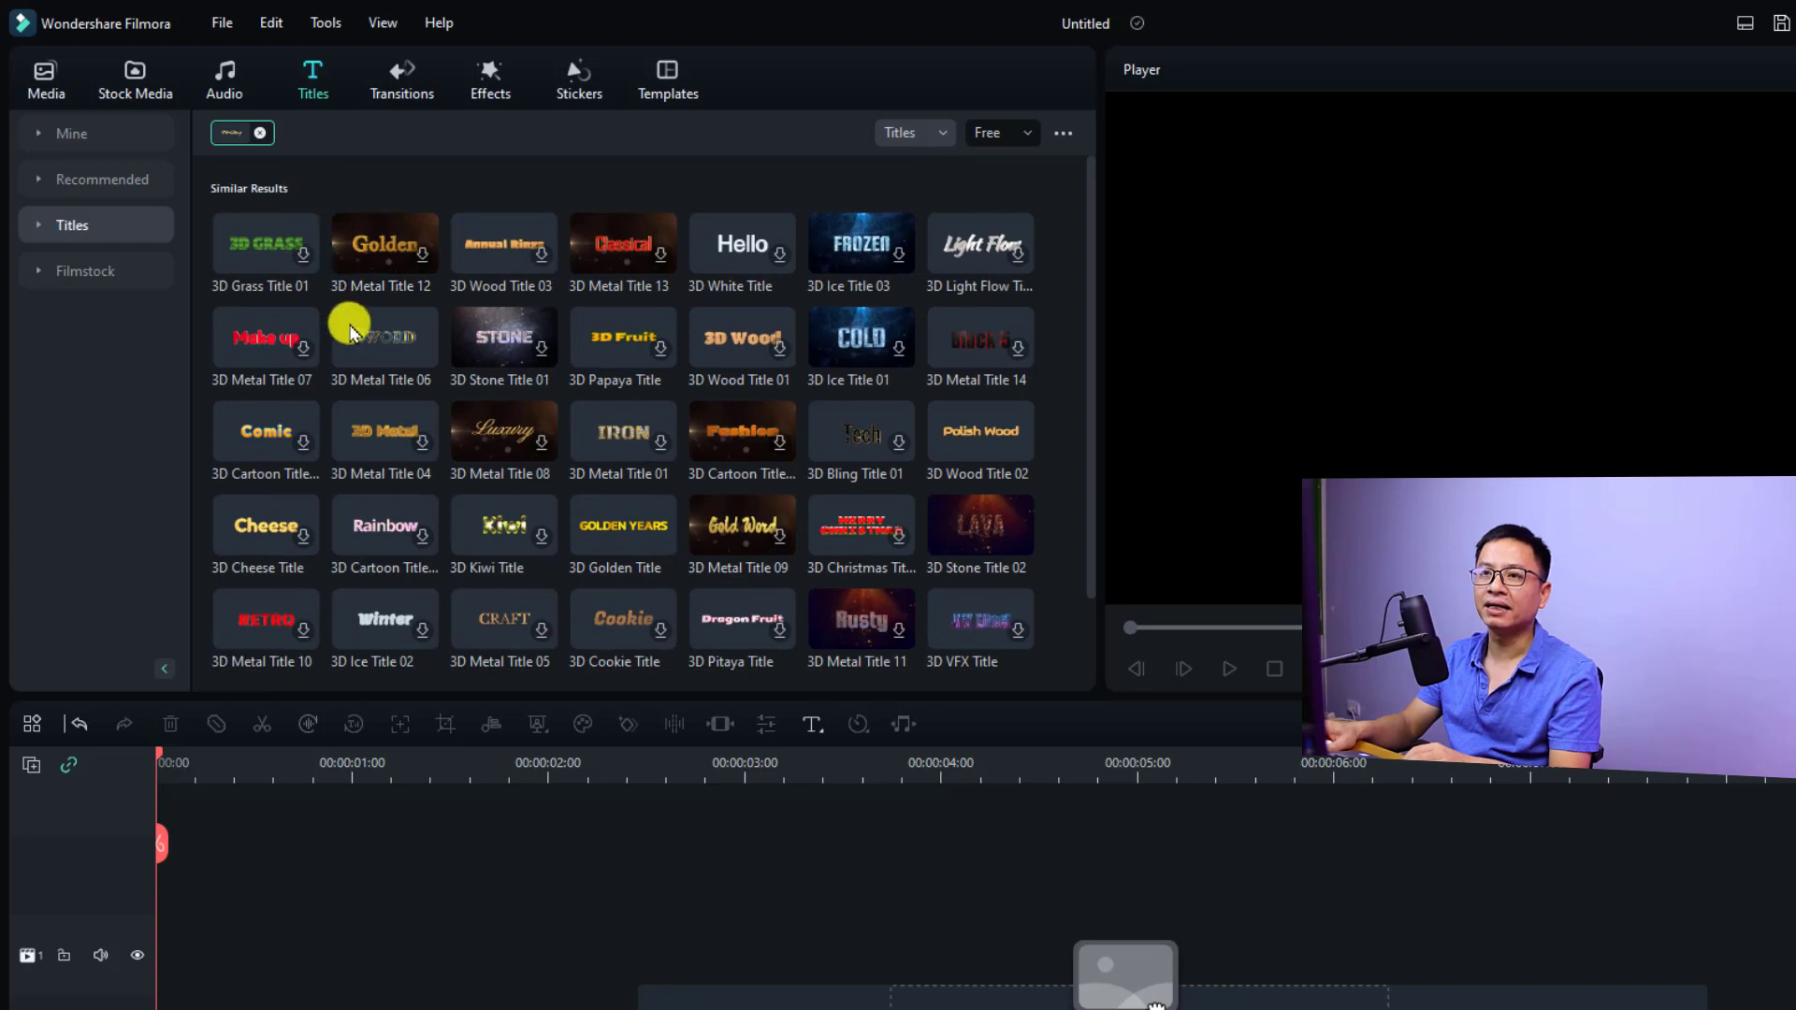
Add 3D Metal Title 12 to the favorites and place it from there at the start of the timeline, previewing it
click(388, 260)
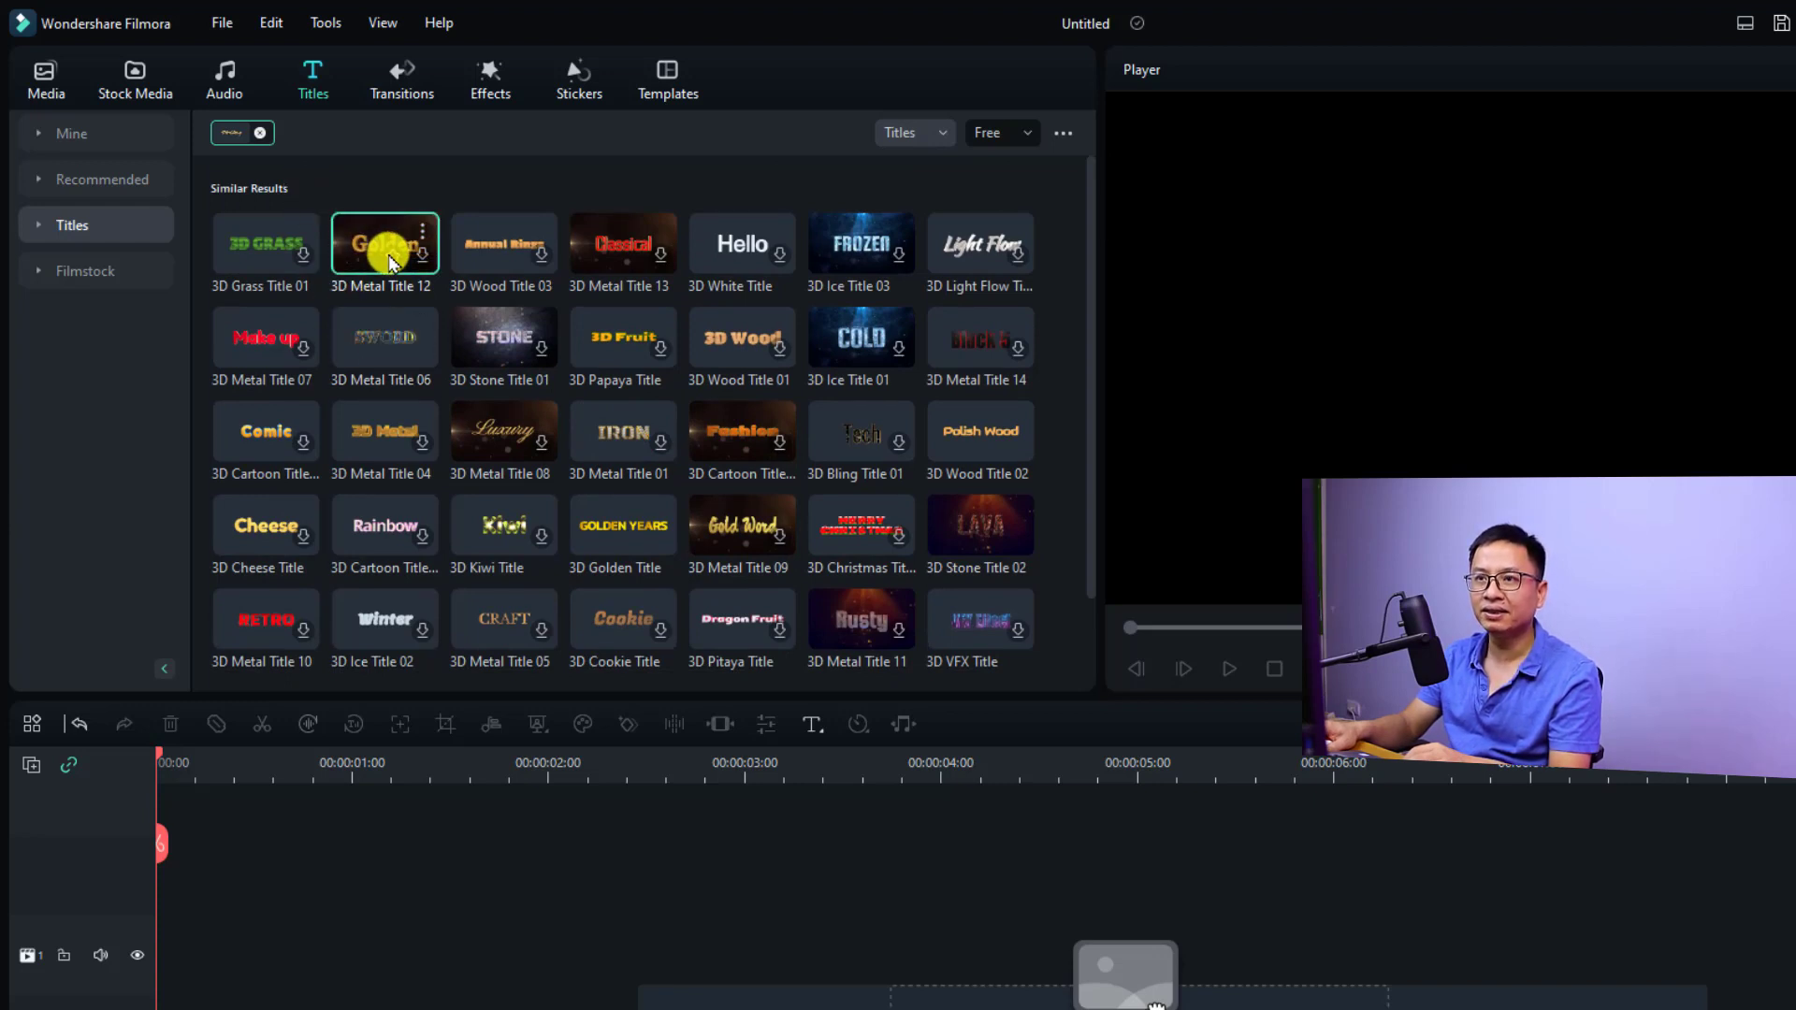
click(52, 136)
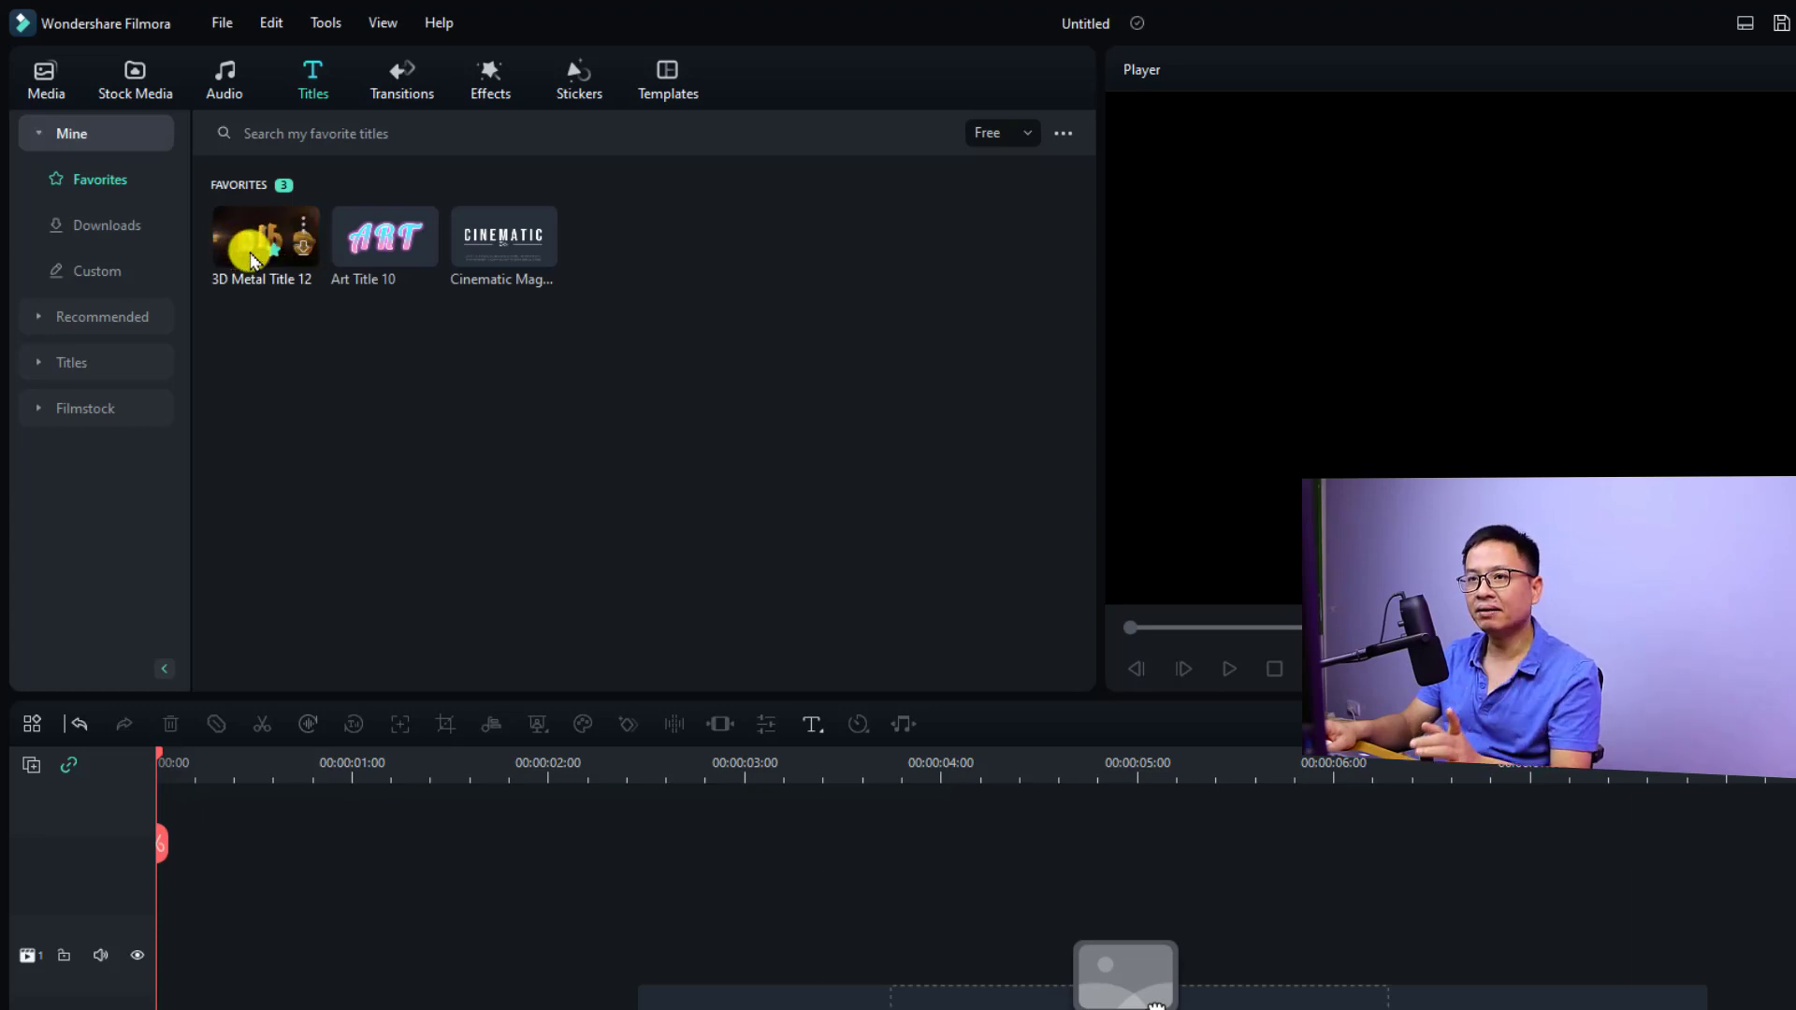
drag(241, 260, 160, 997)
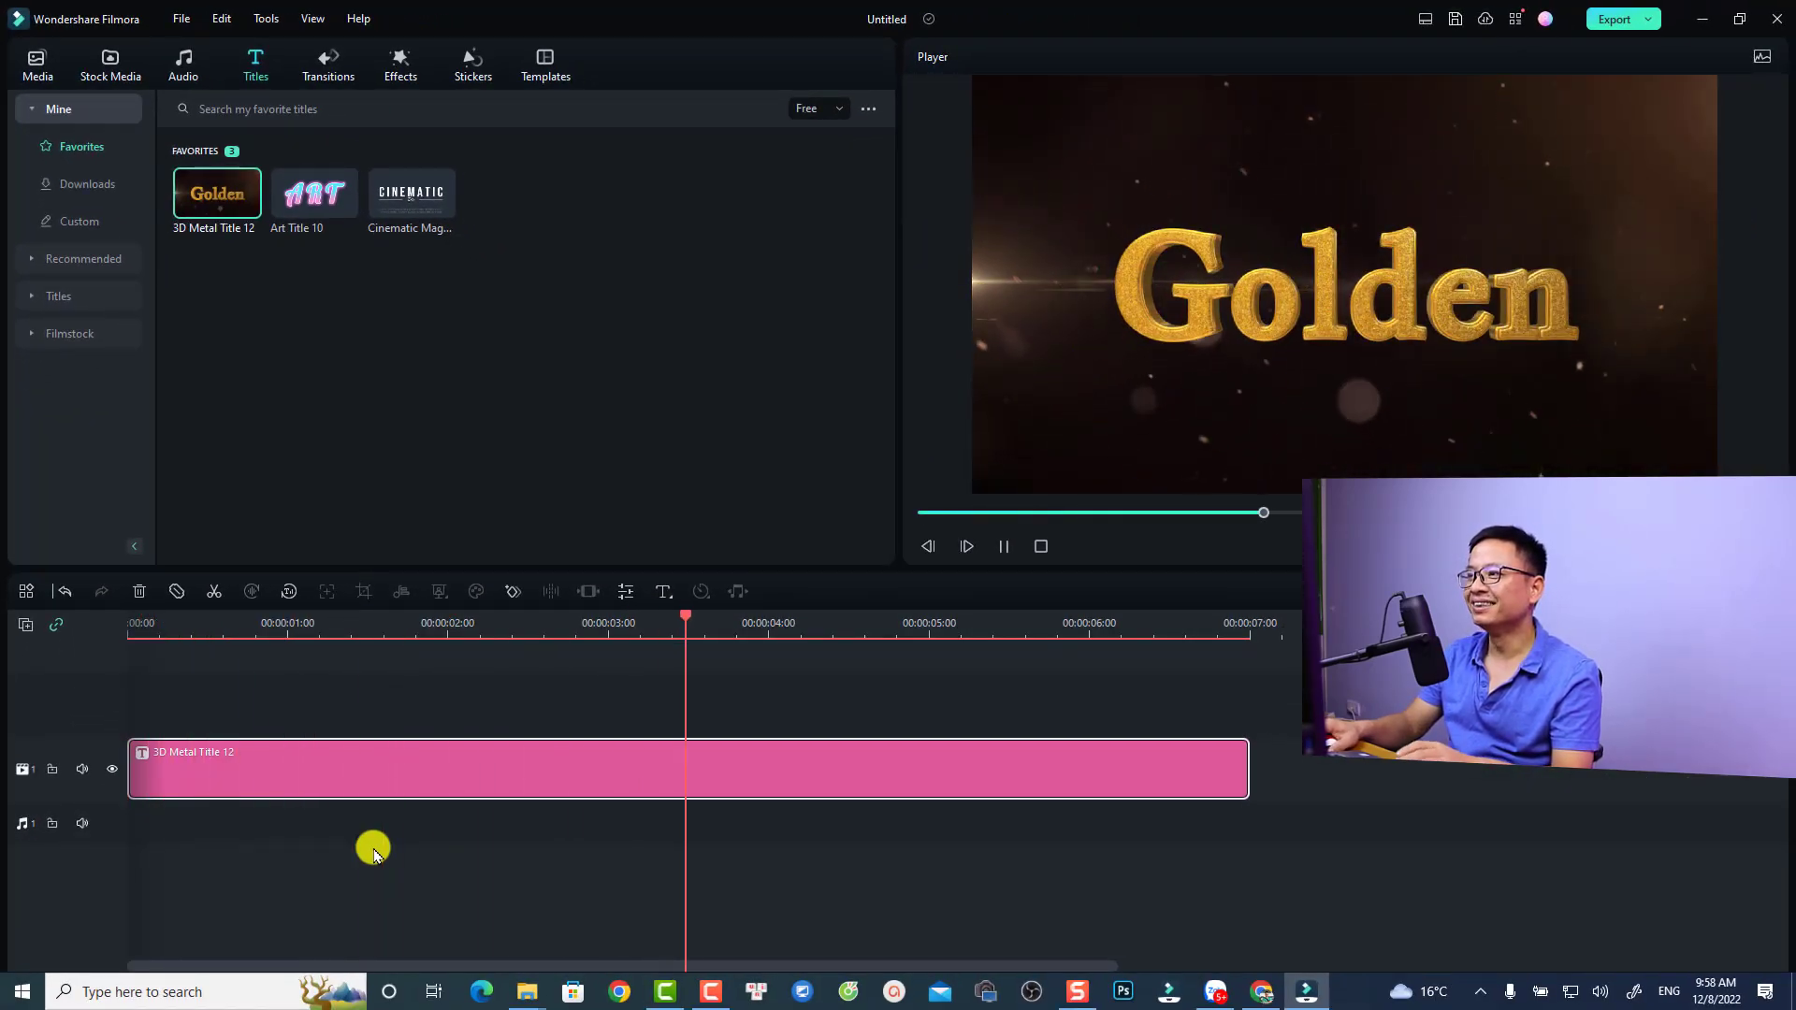
key(space)
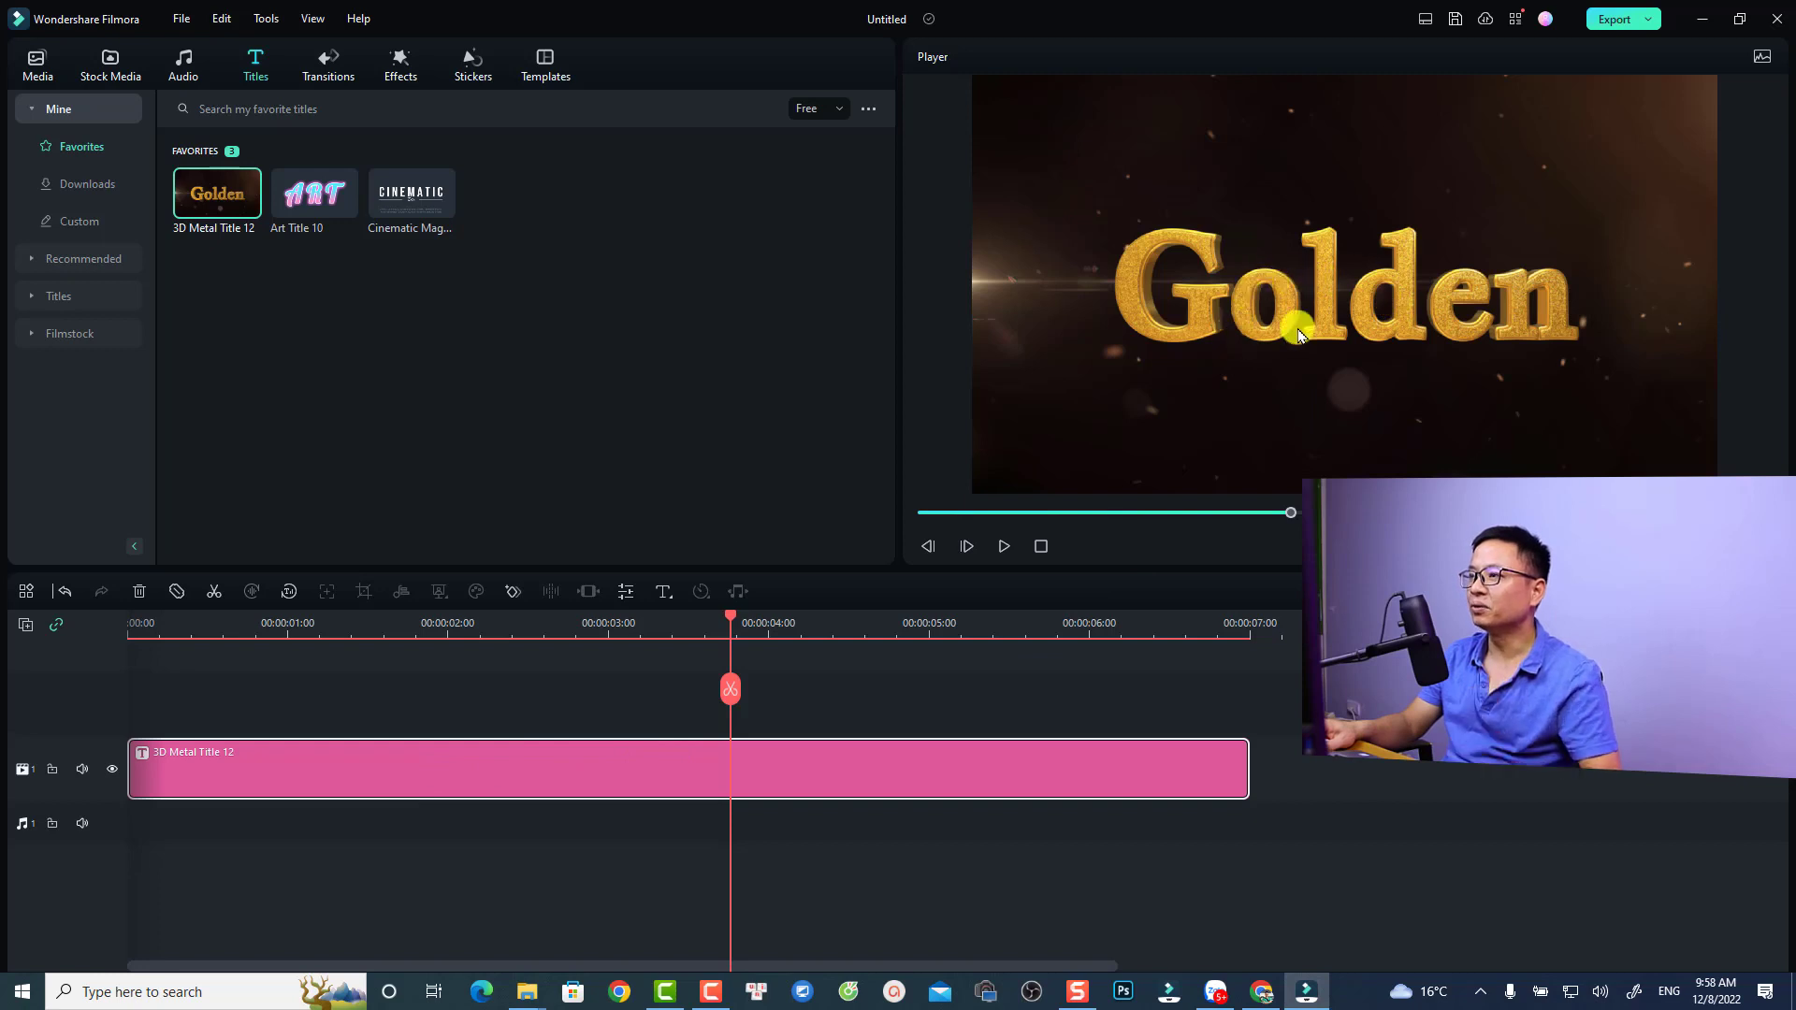
Set the Animation In of the 3D Metal Title 12 clip to Somersault
double_click(589, 779)
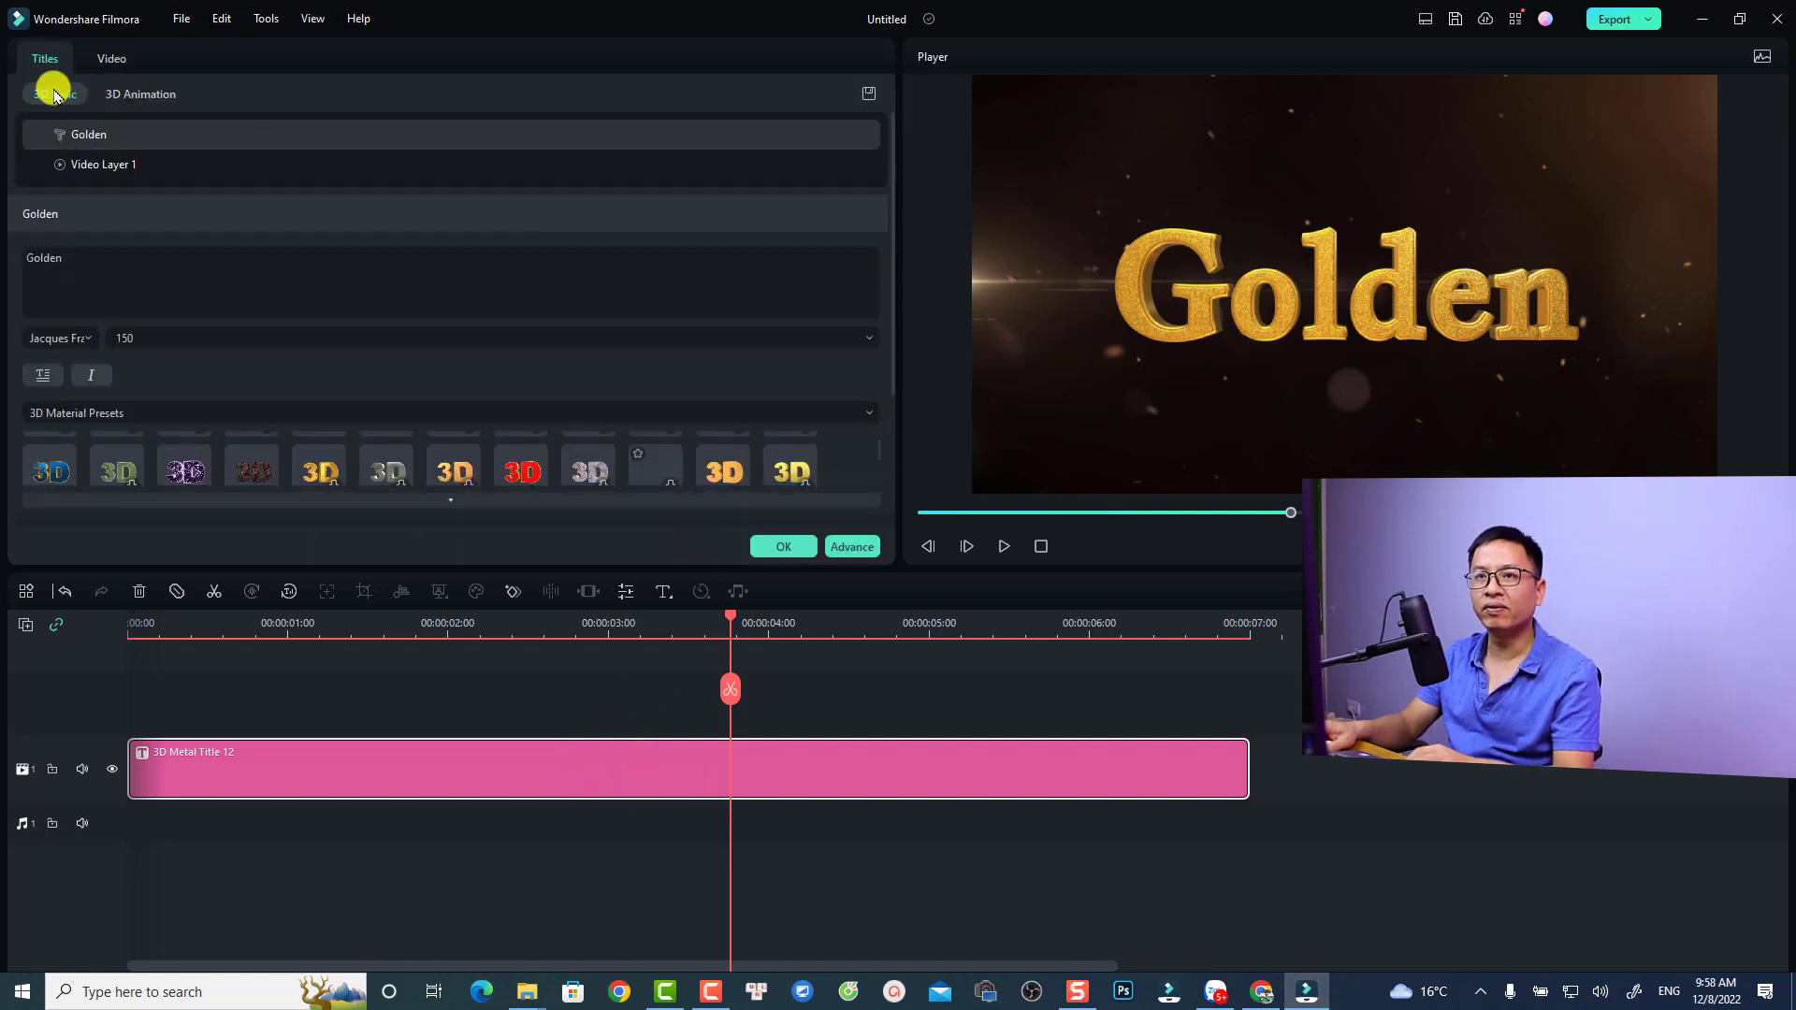
click(120, 94)
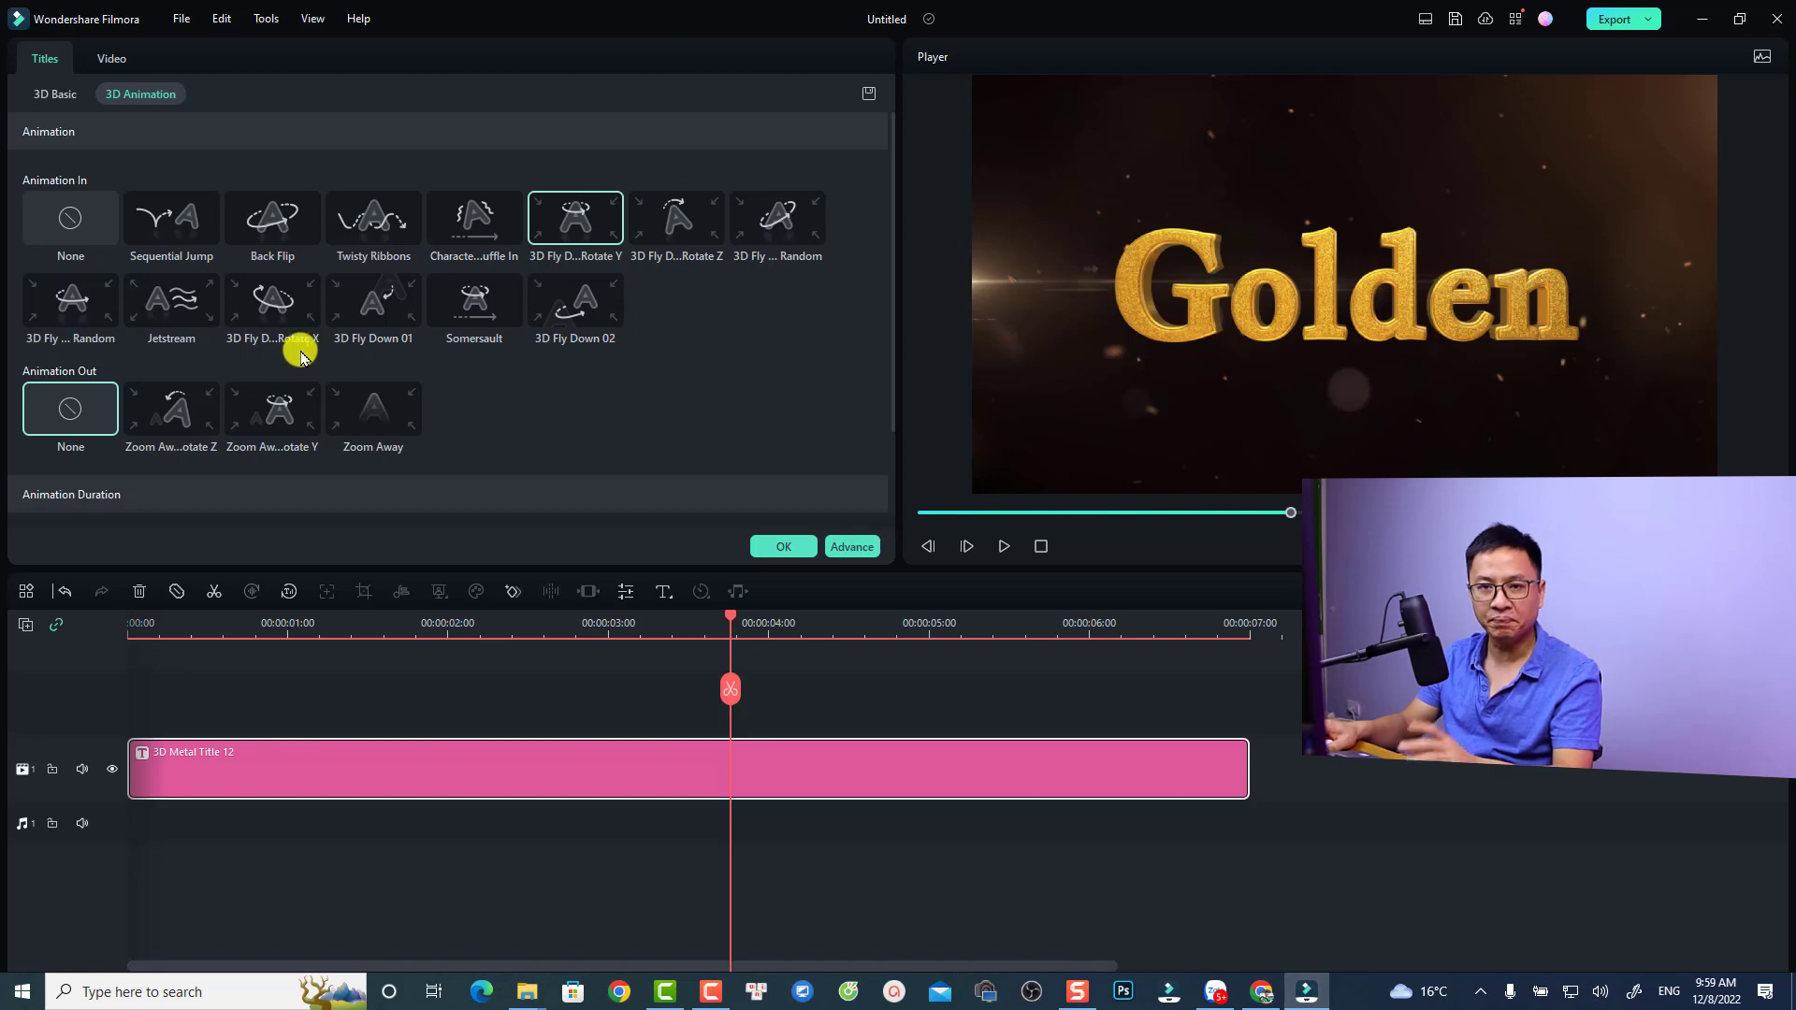
click(451, 302)
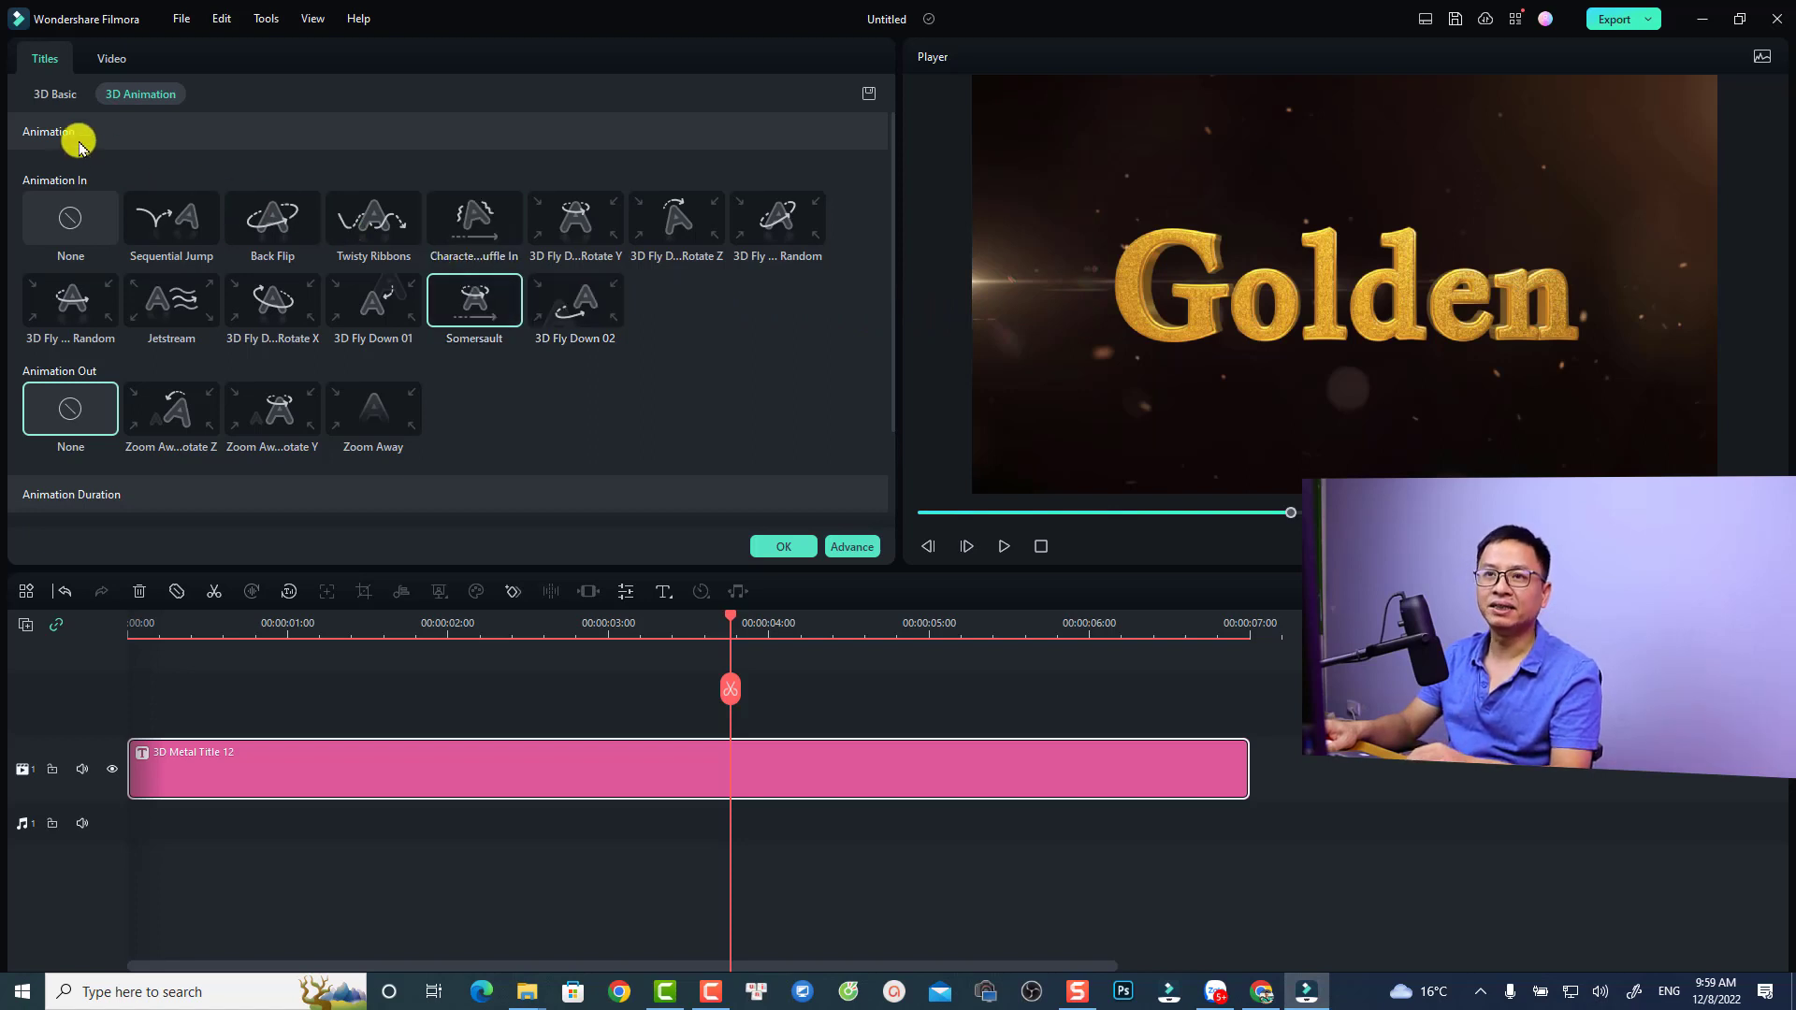
Replace the title's text with "Elearning"
click(47, 97)
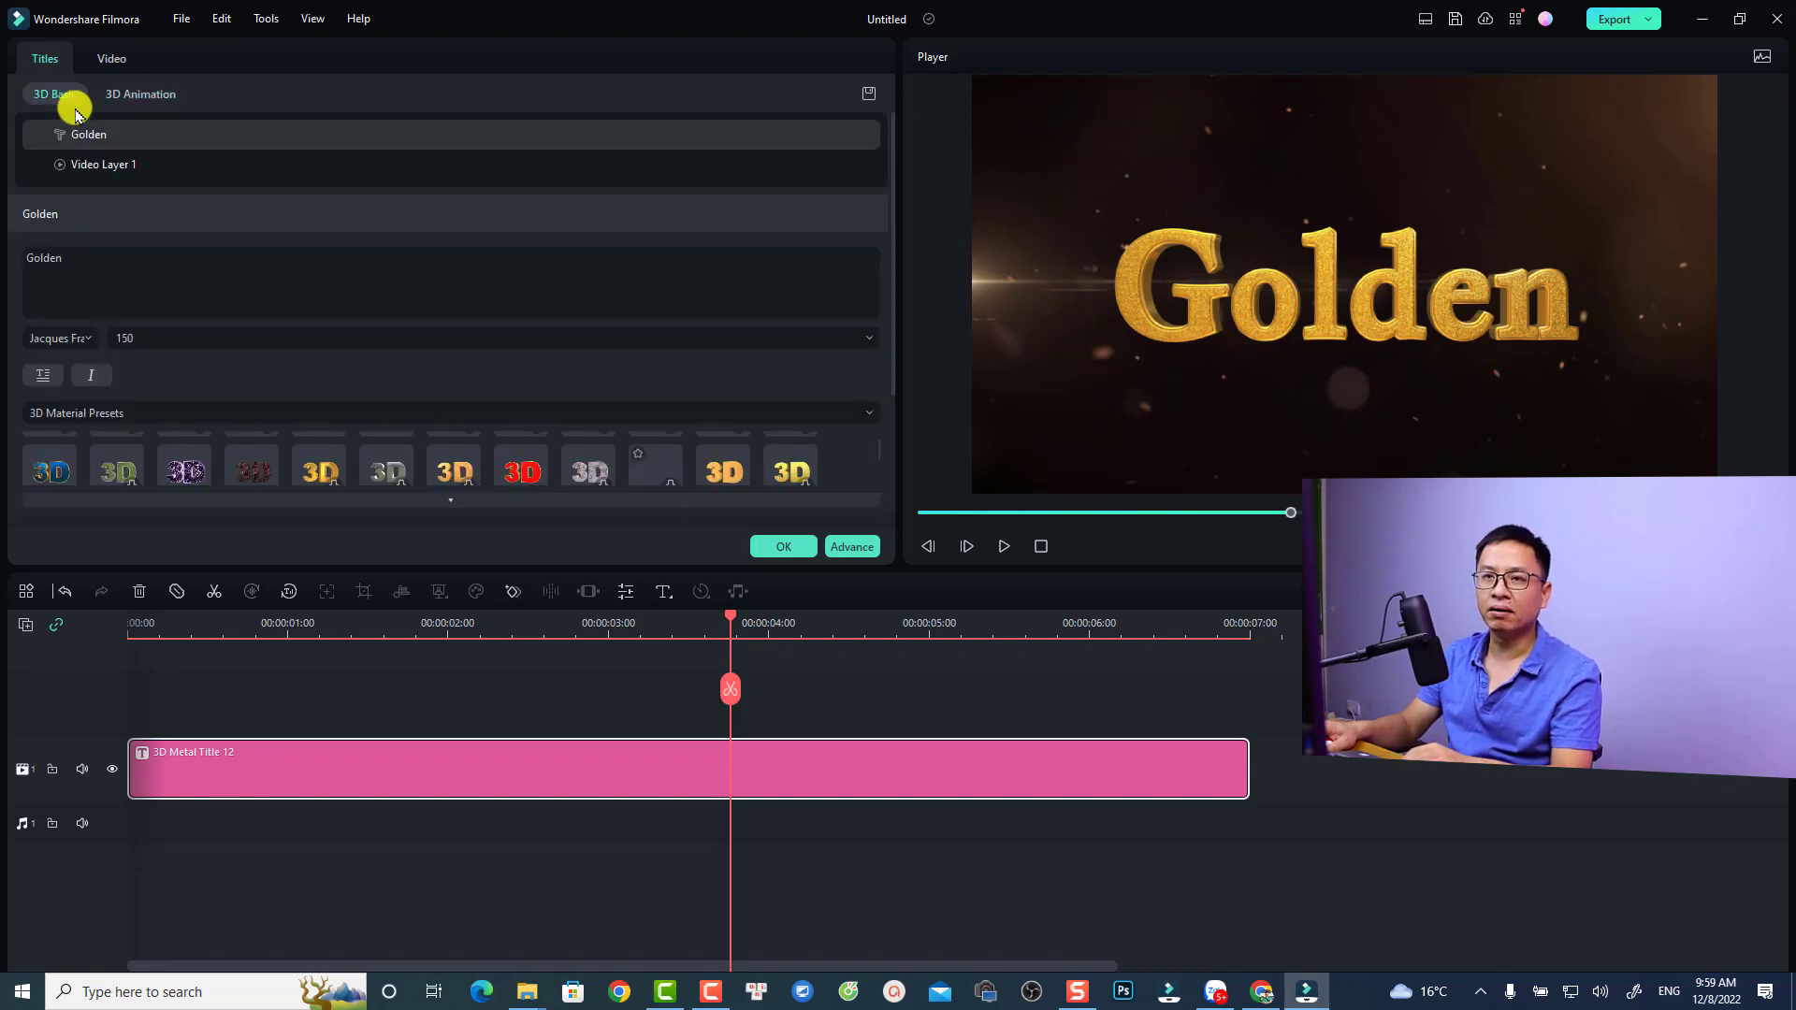
click(104, 278)
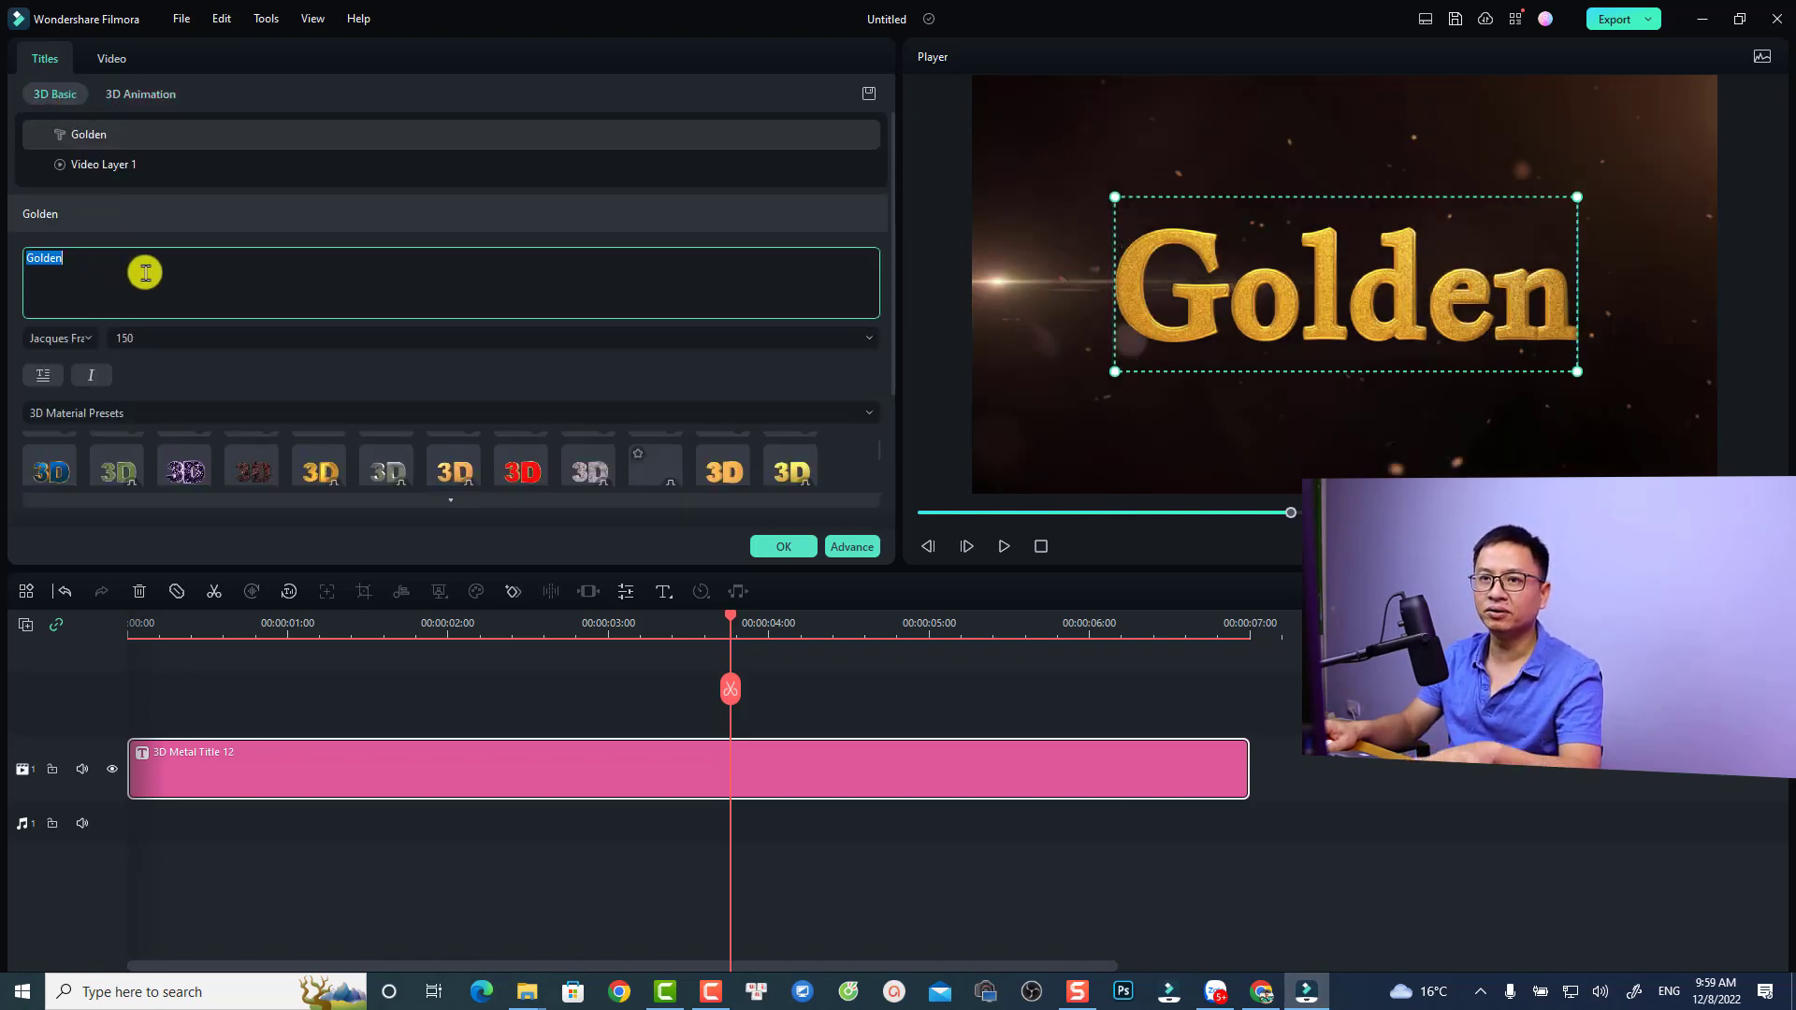
text(Elearning)
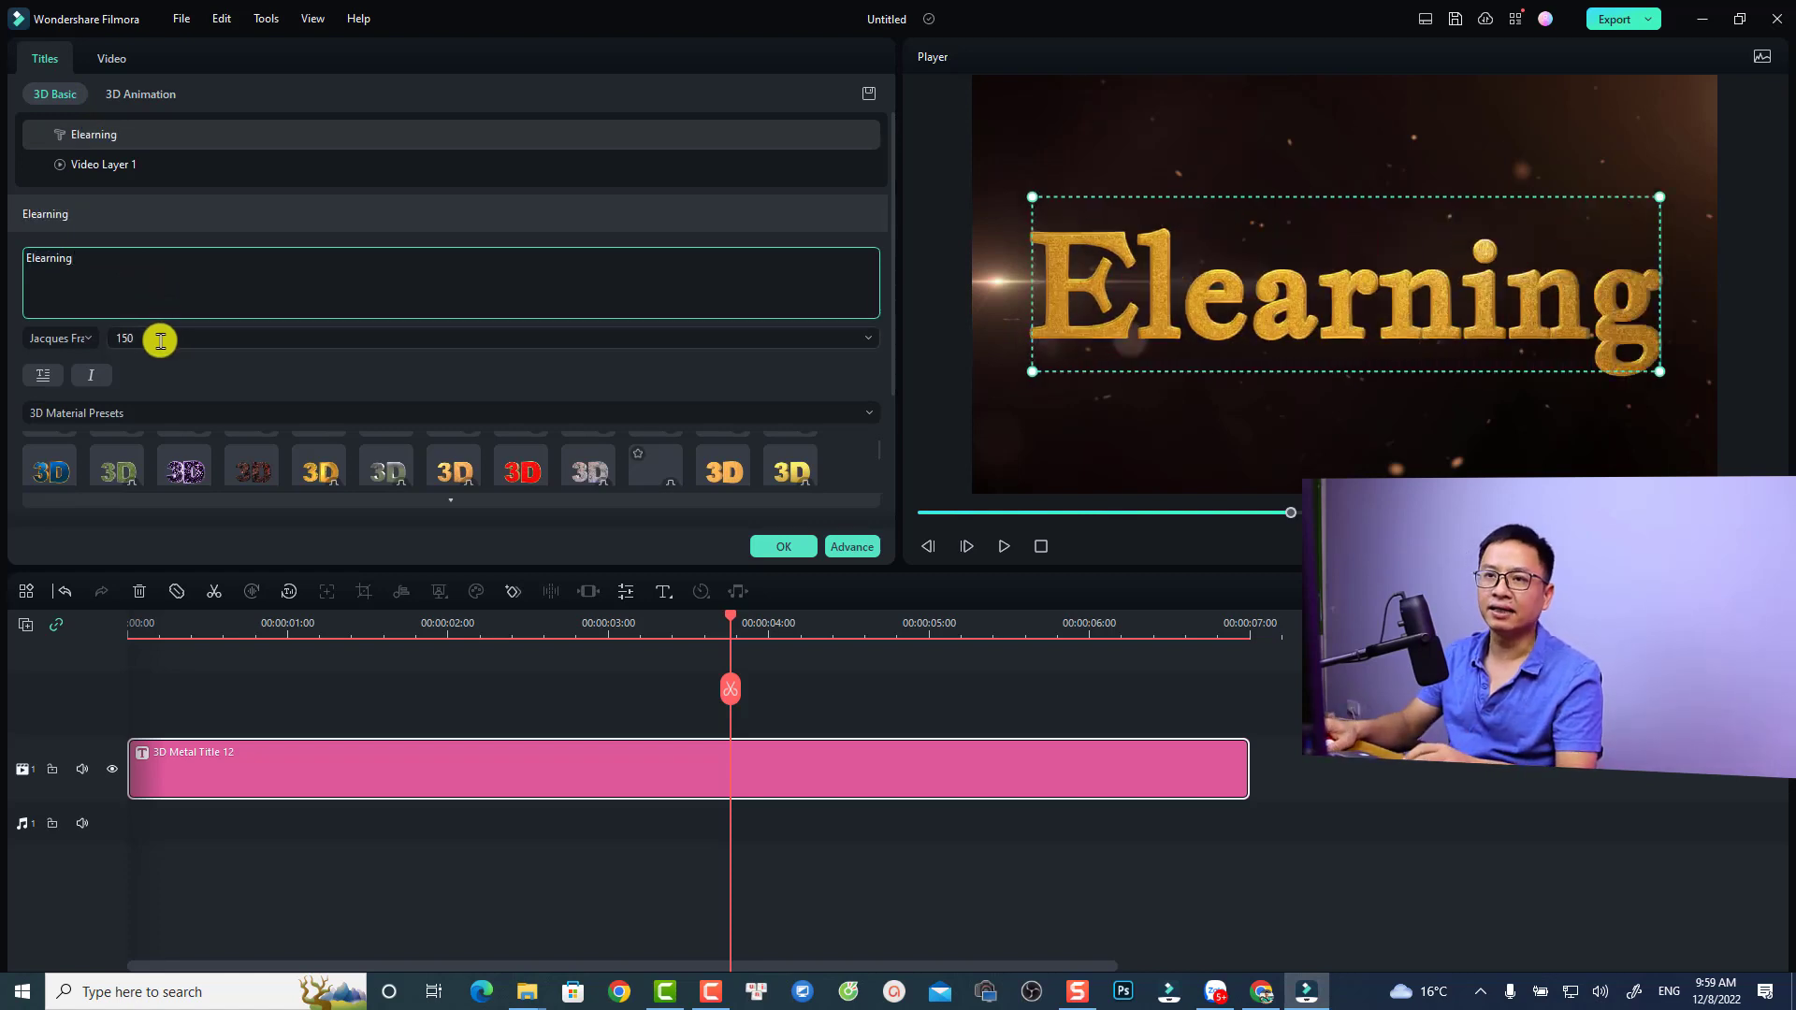
Set the title's font to ZCOOL Addict Italic 01 and its size to 100
click(85, 341)
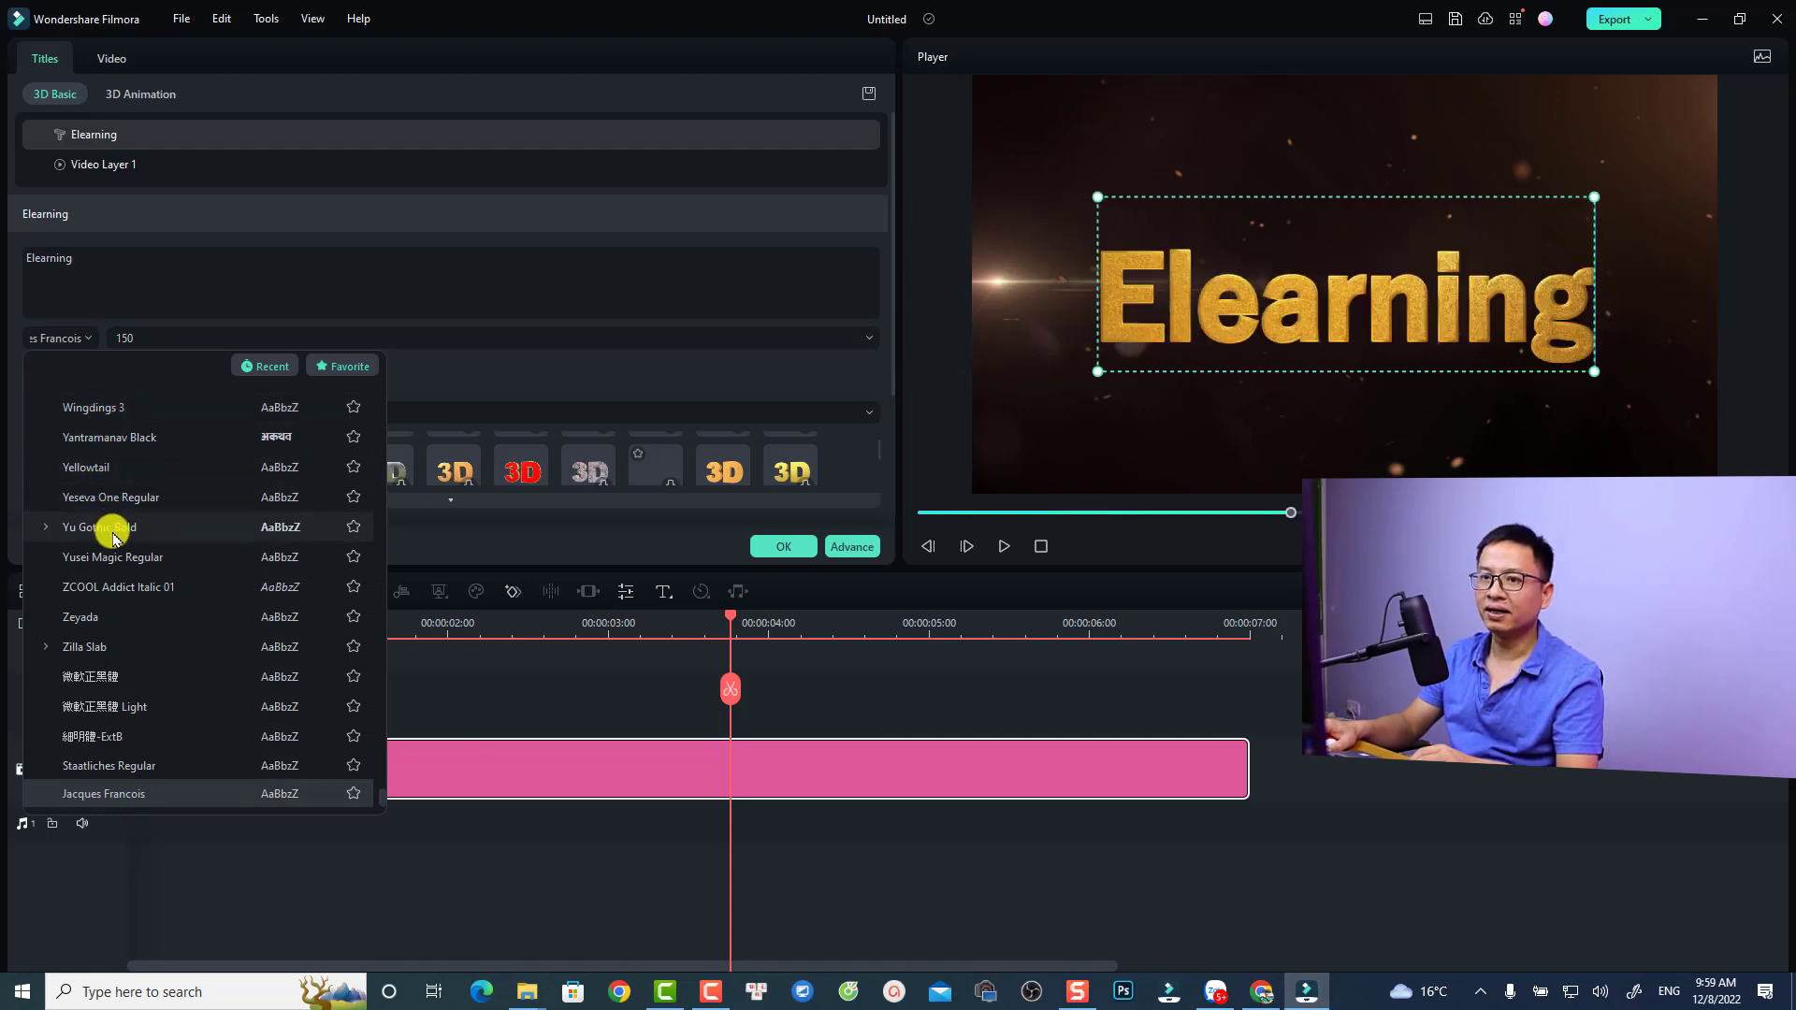
click(122, 587)
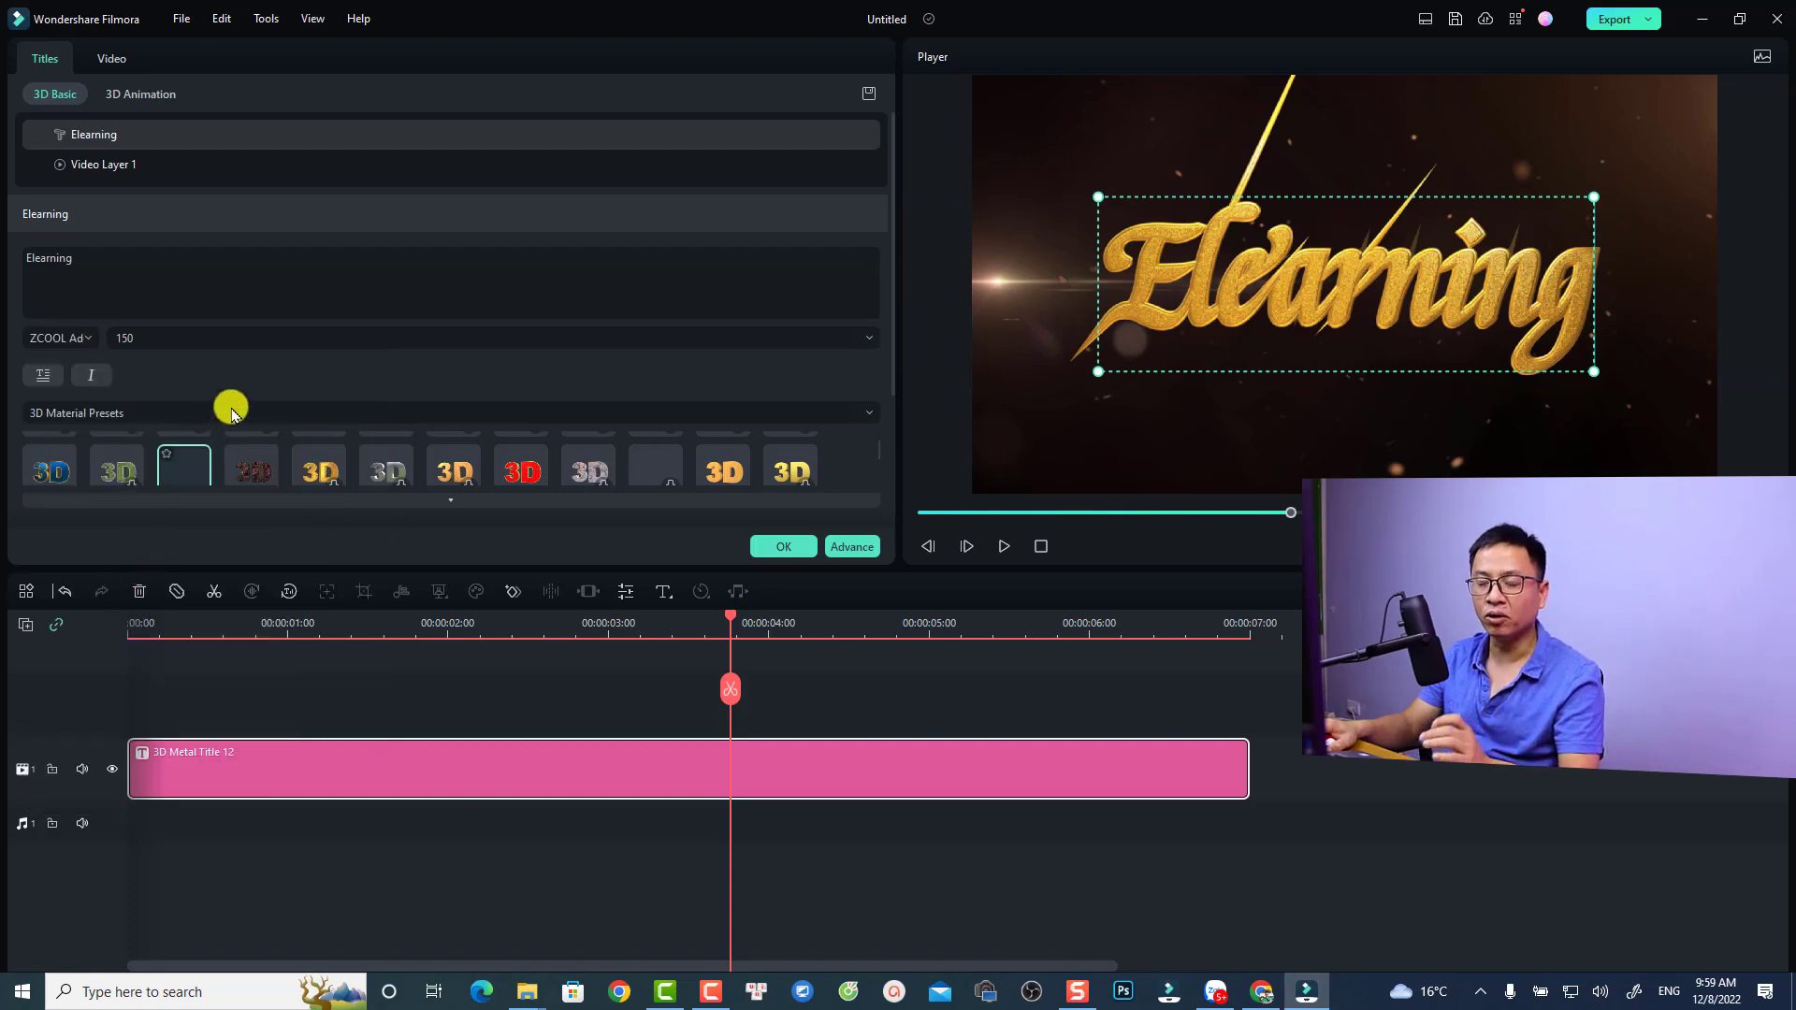
click(234, 342)
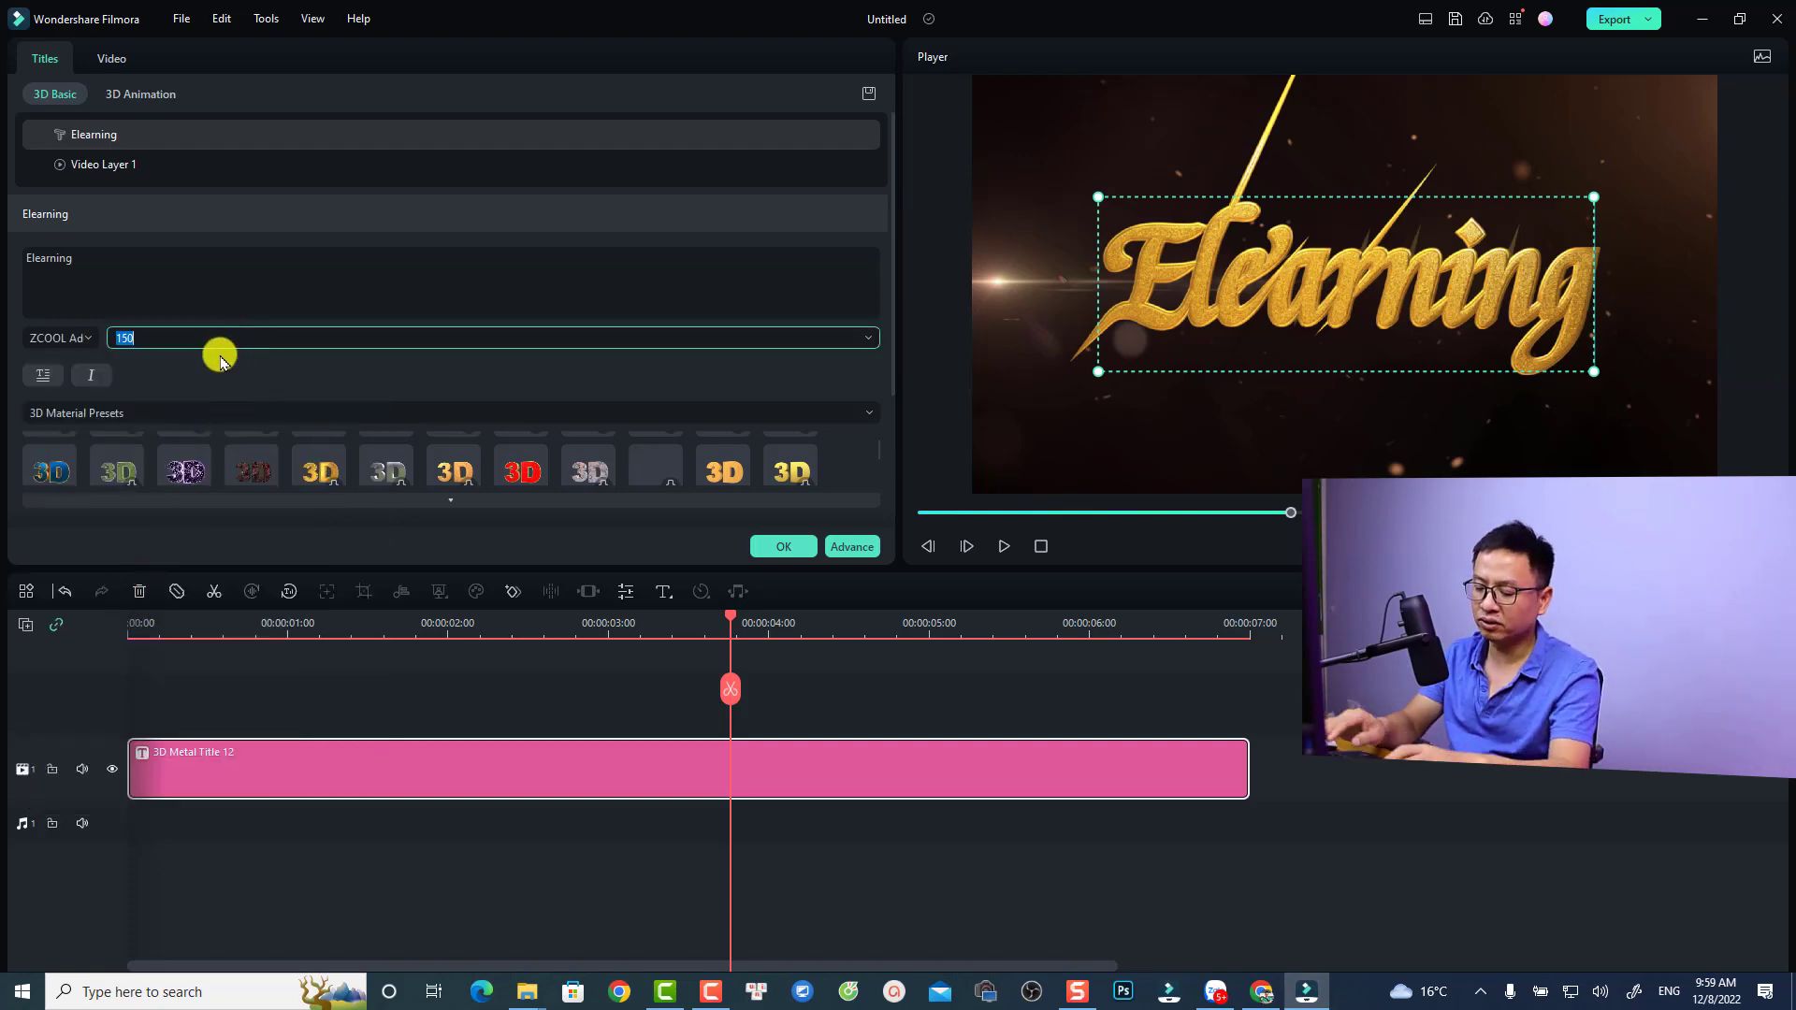
text(100)
key(Return)
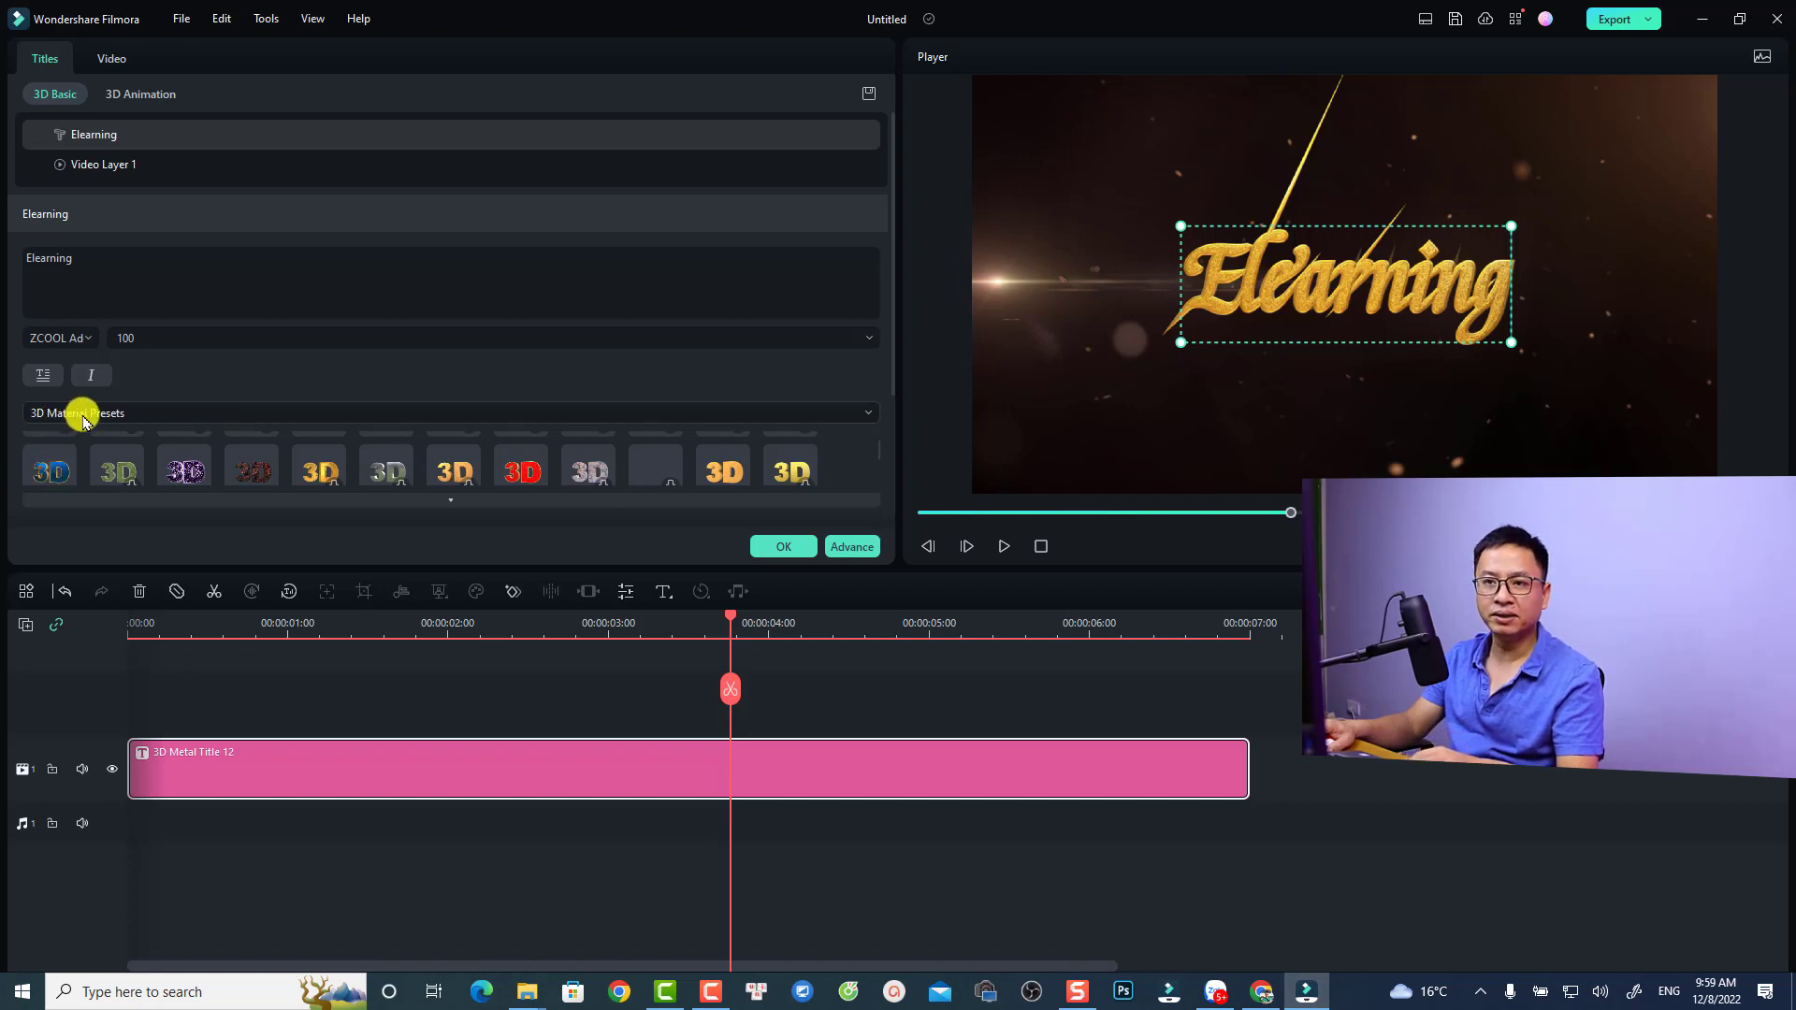
Expand the title's 3D material presets and open the advanced text editor
drag(891, 318, 877, 393)
click(440, 376)
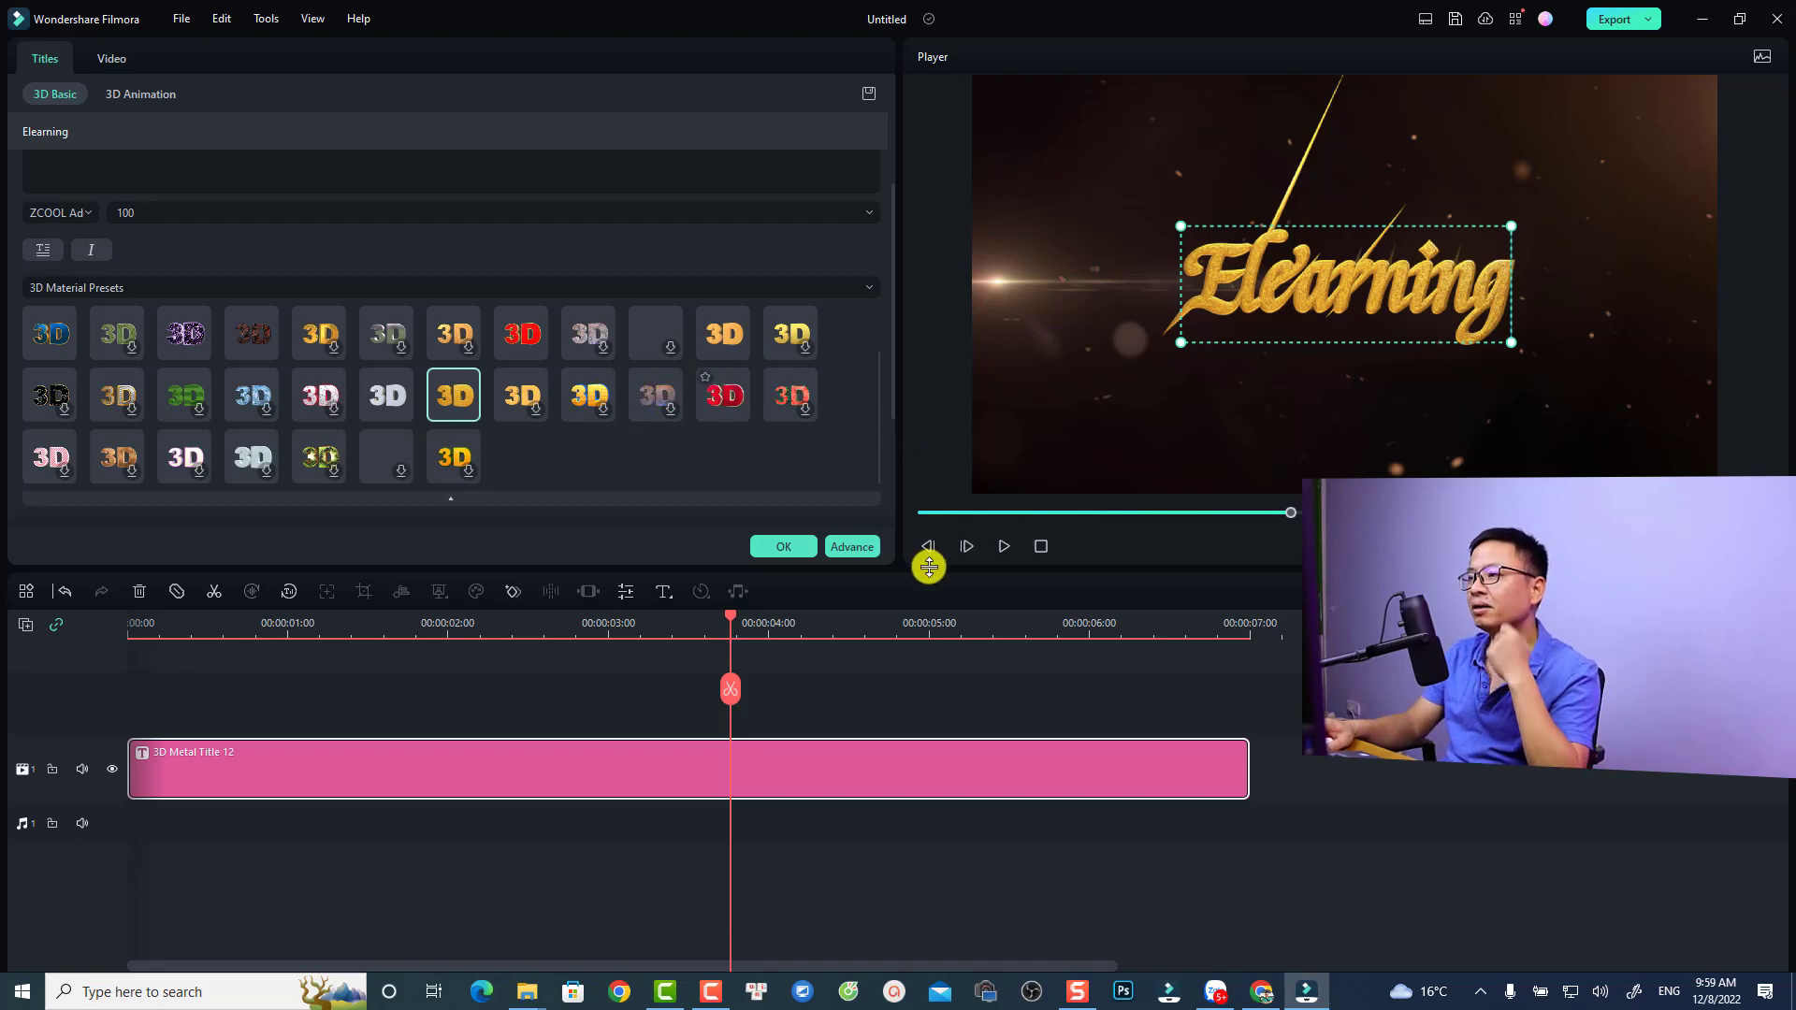
click(853, 548)
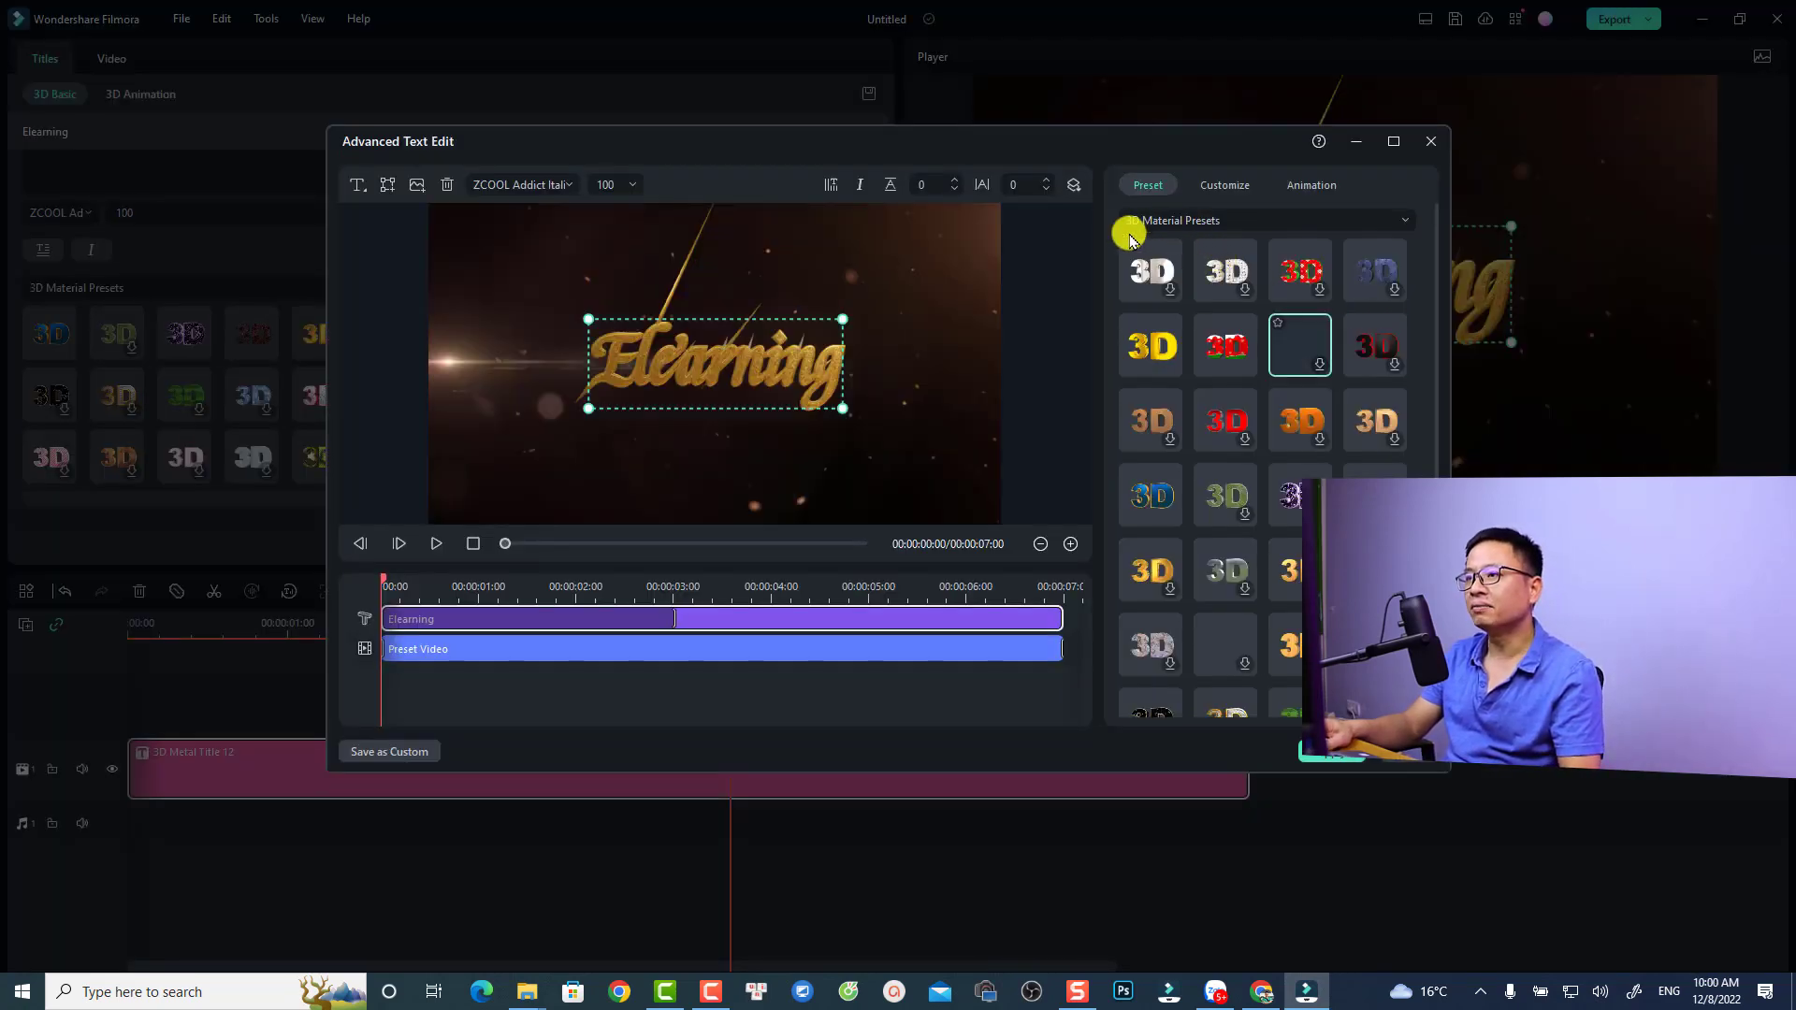
click(360, 189)
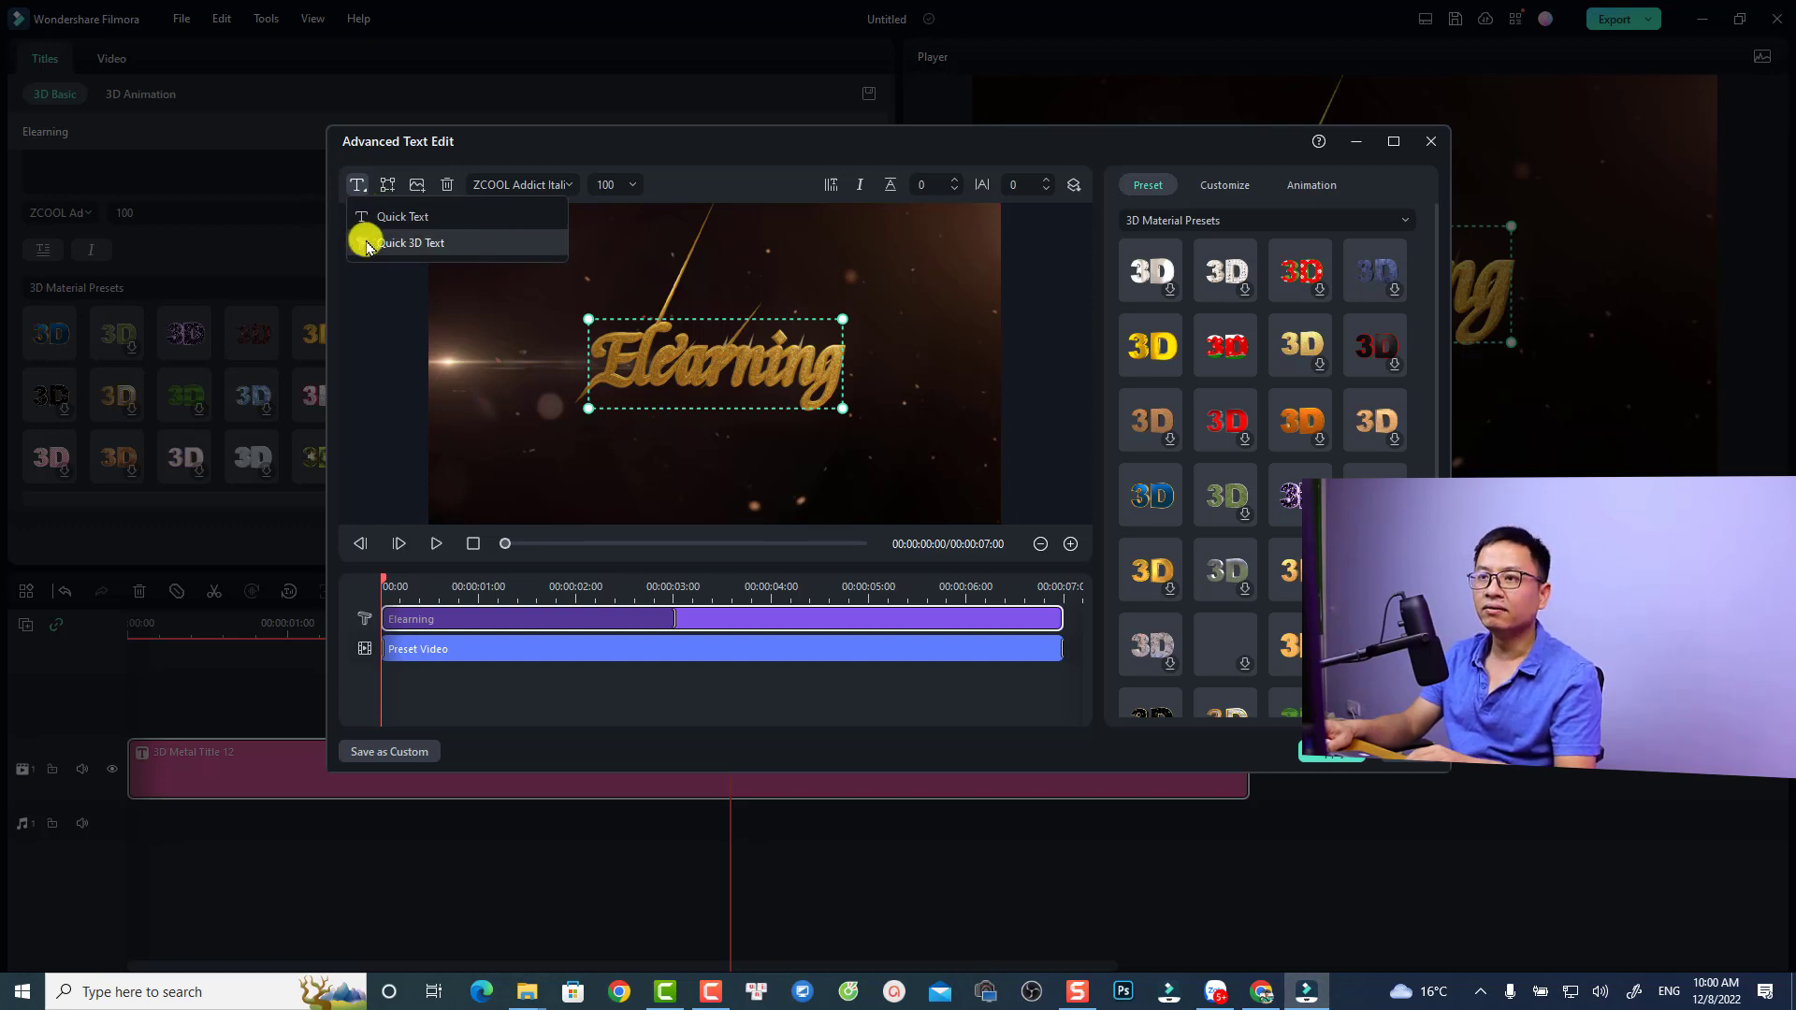
click(387, 185)
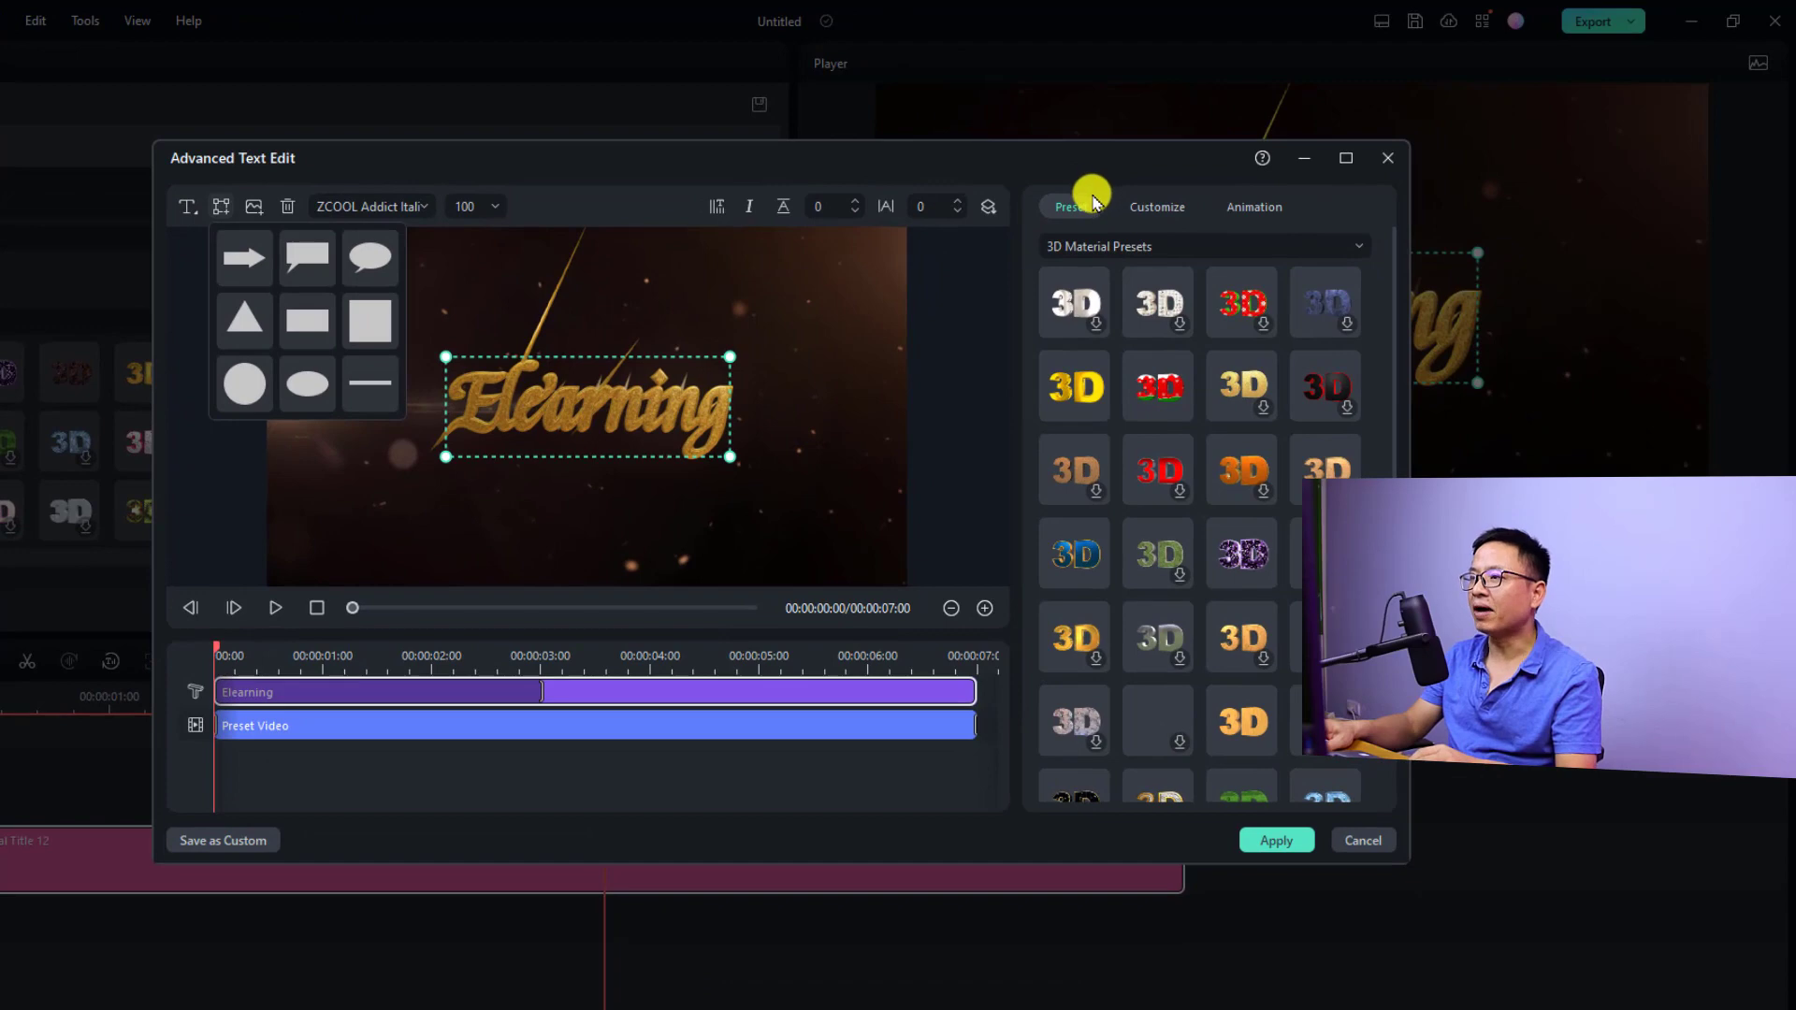
Apply the green-and-gold 3D material preset near the end of the collection to the Elearning text and preview the animation
click(1148, 187)
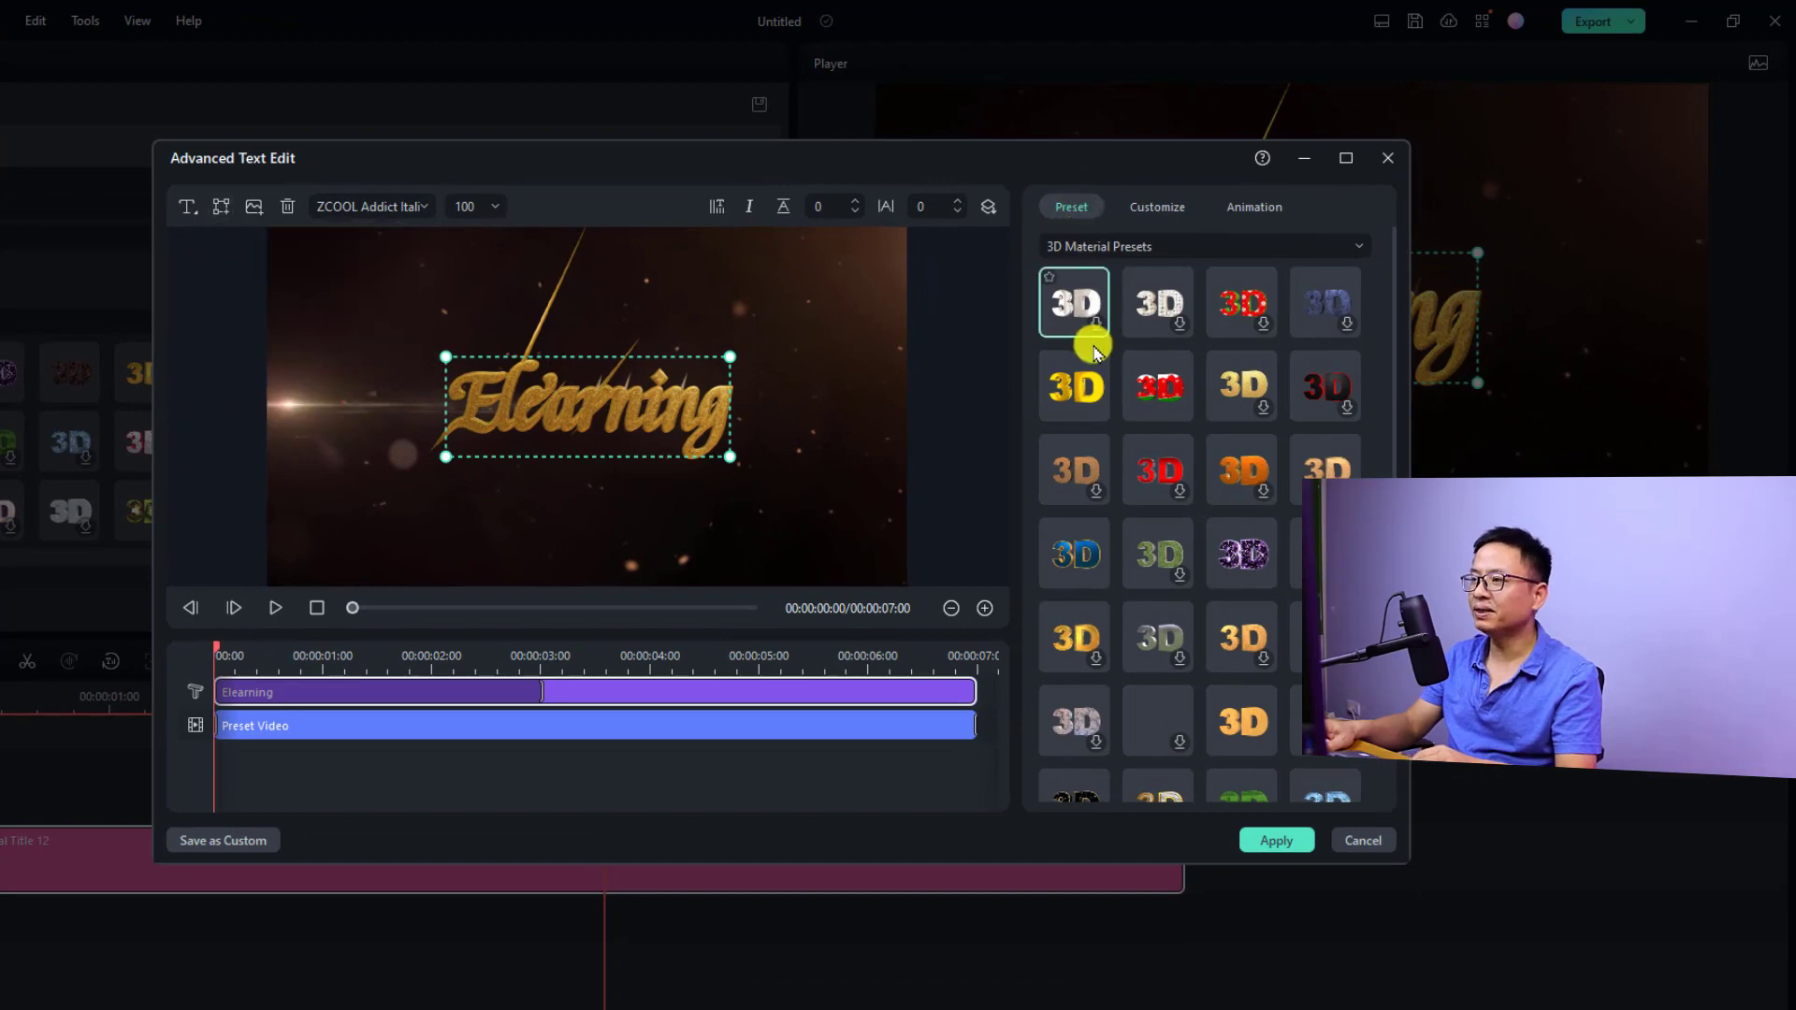
scroll(1135, 393, down, 3)
scroll(1145, 463, down, 2)
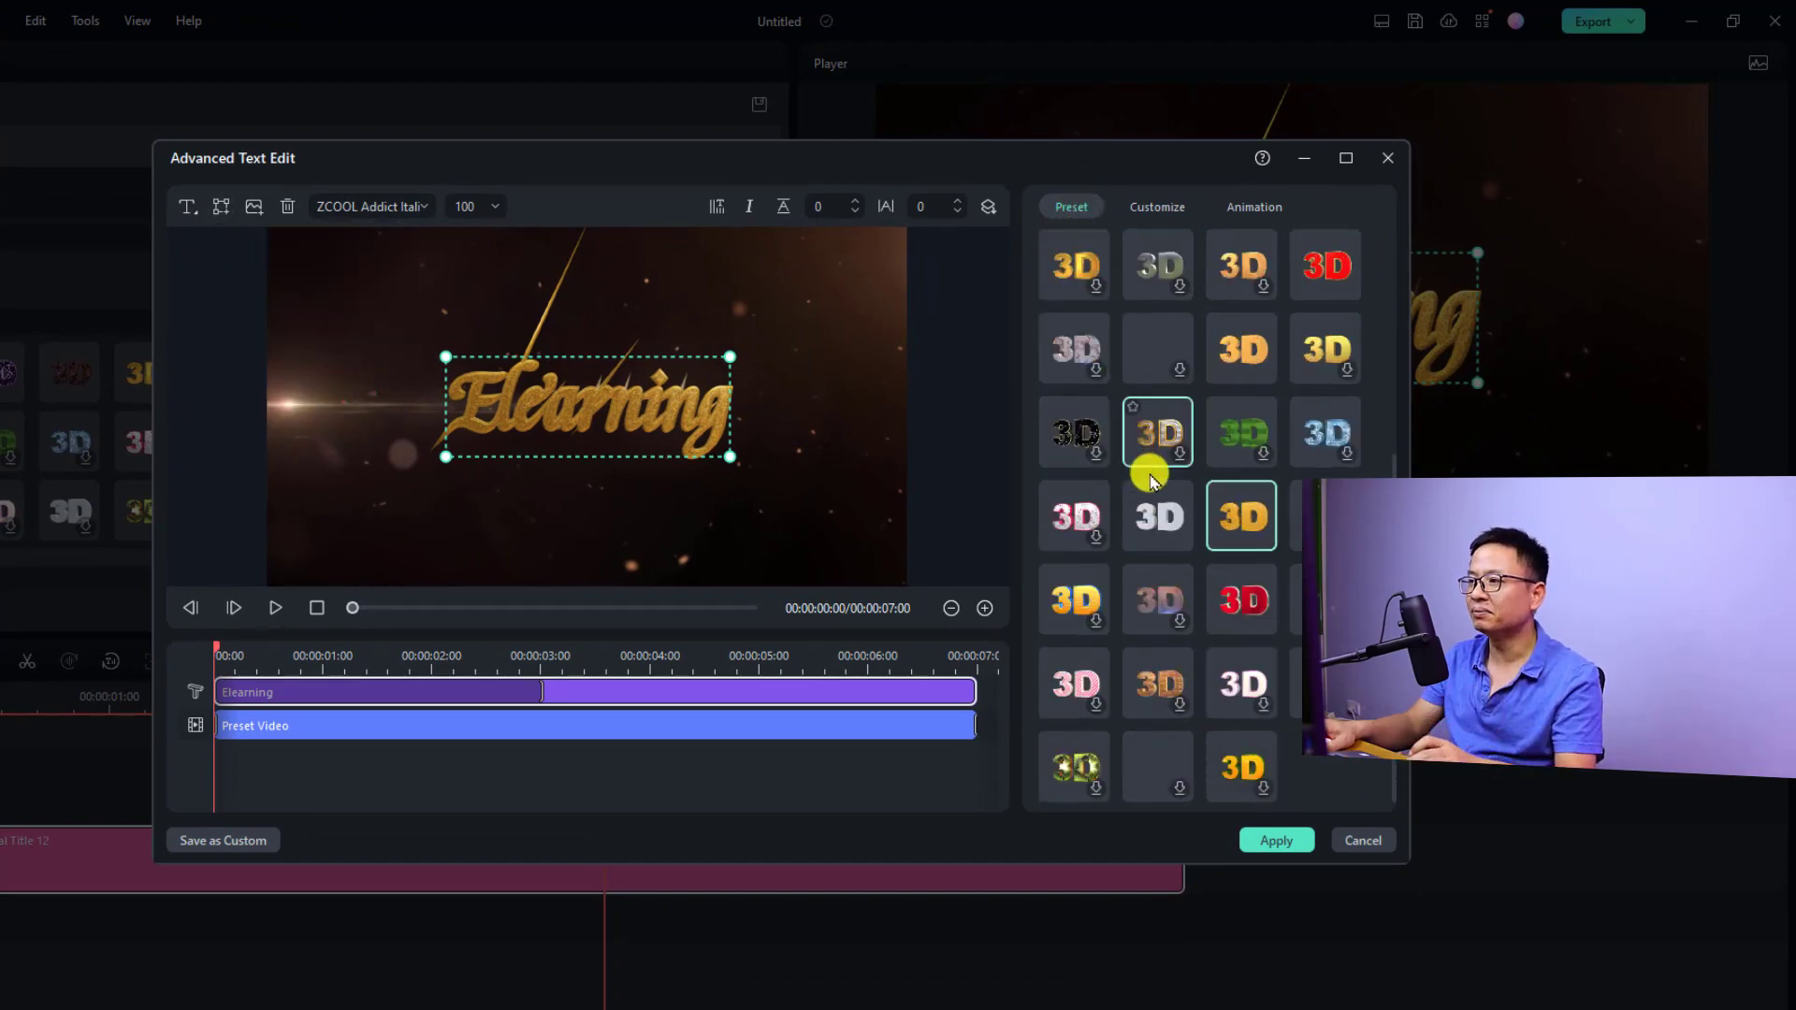
click(1078, 769)
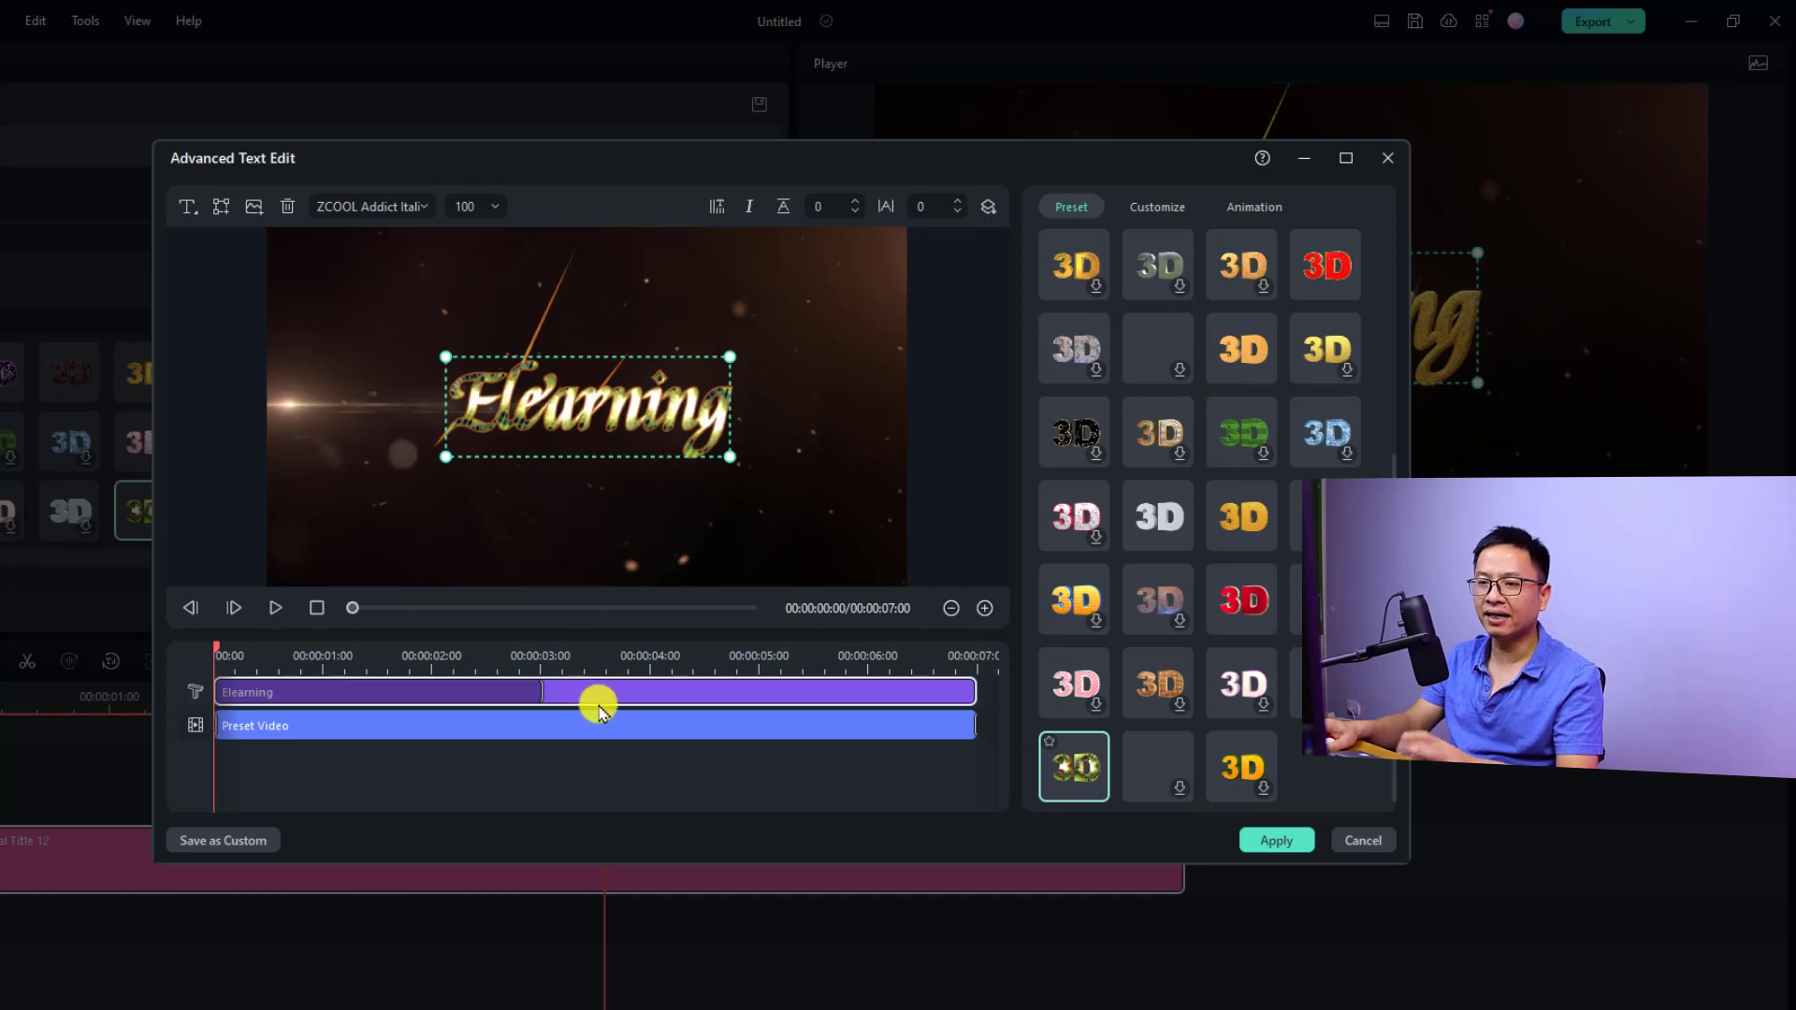
key(space)
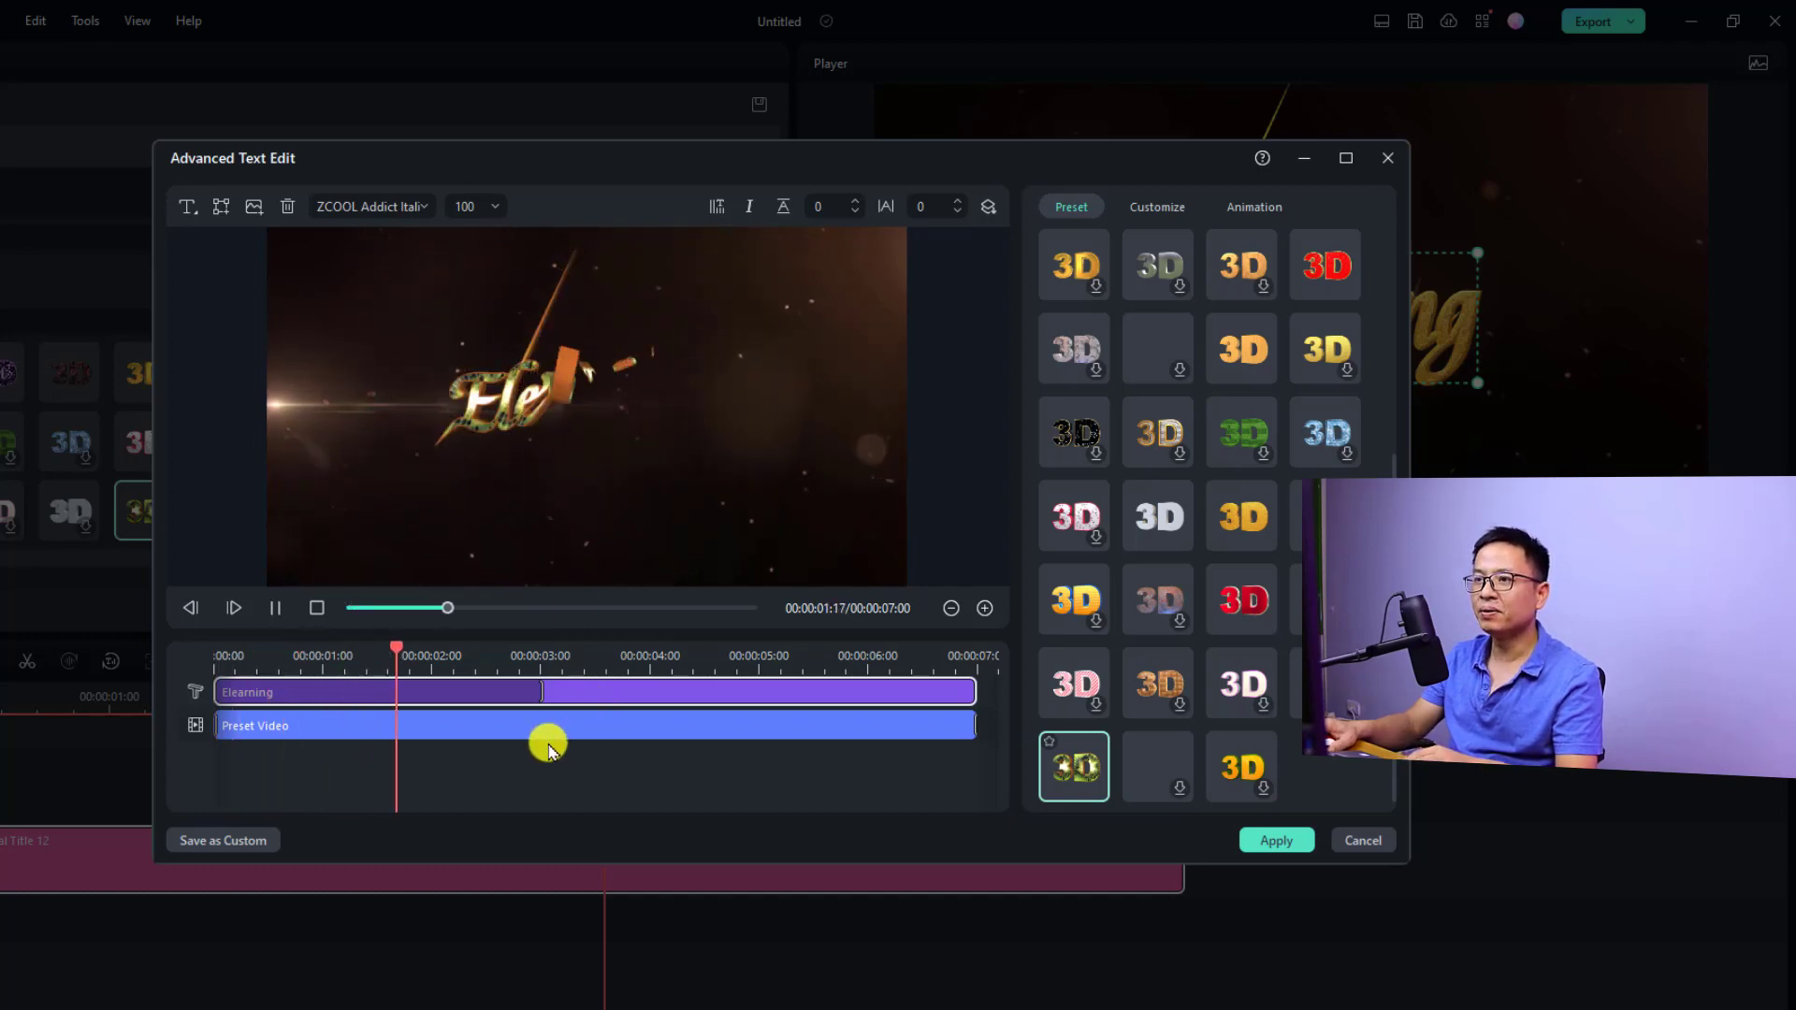
key(space)
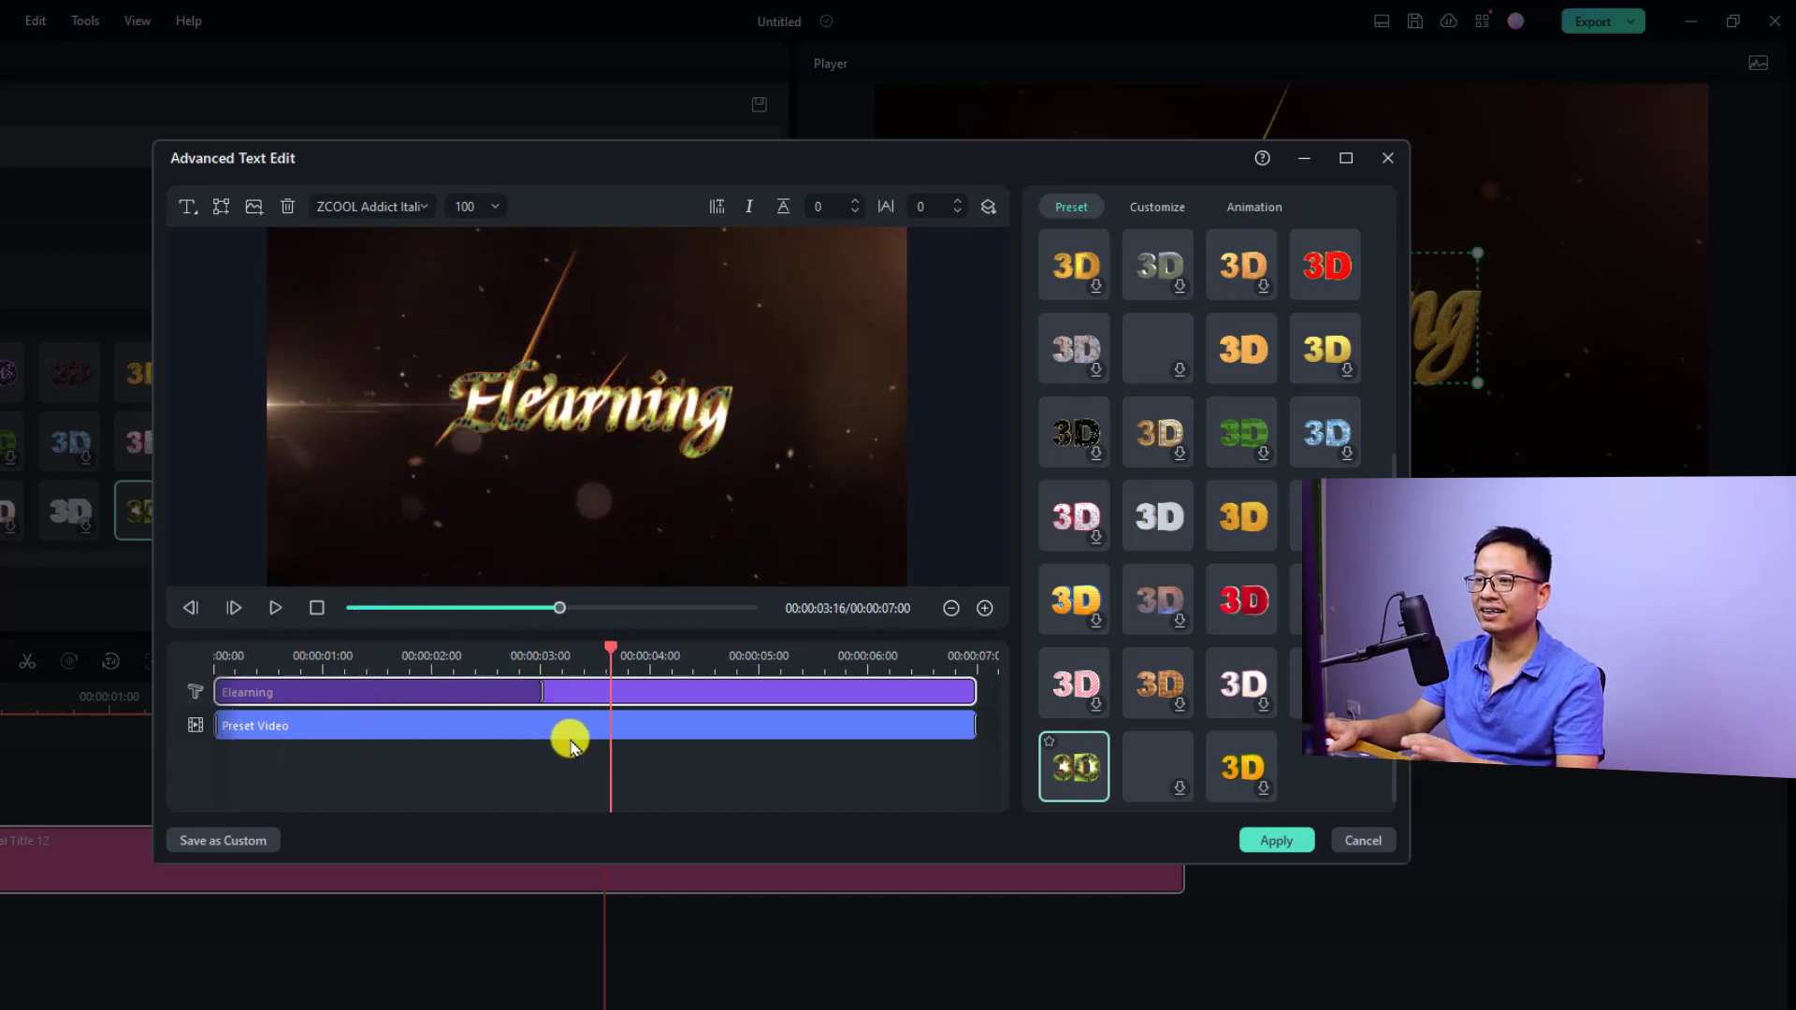
Try the middle-left, middle-right, bottom and top alignments on the Elearning text, ending with it centred in the frame
click(1157, 206)
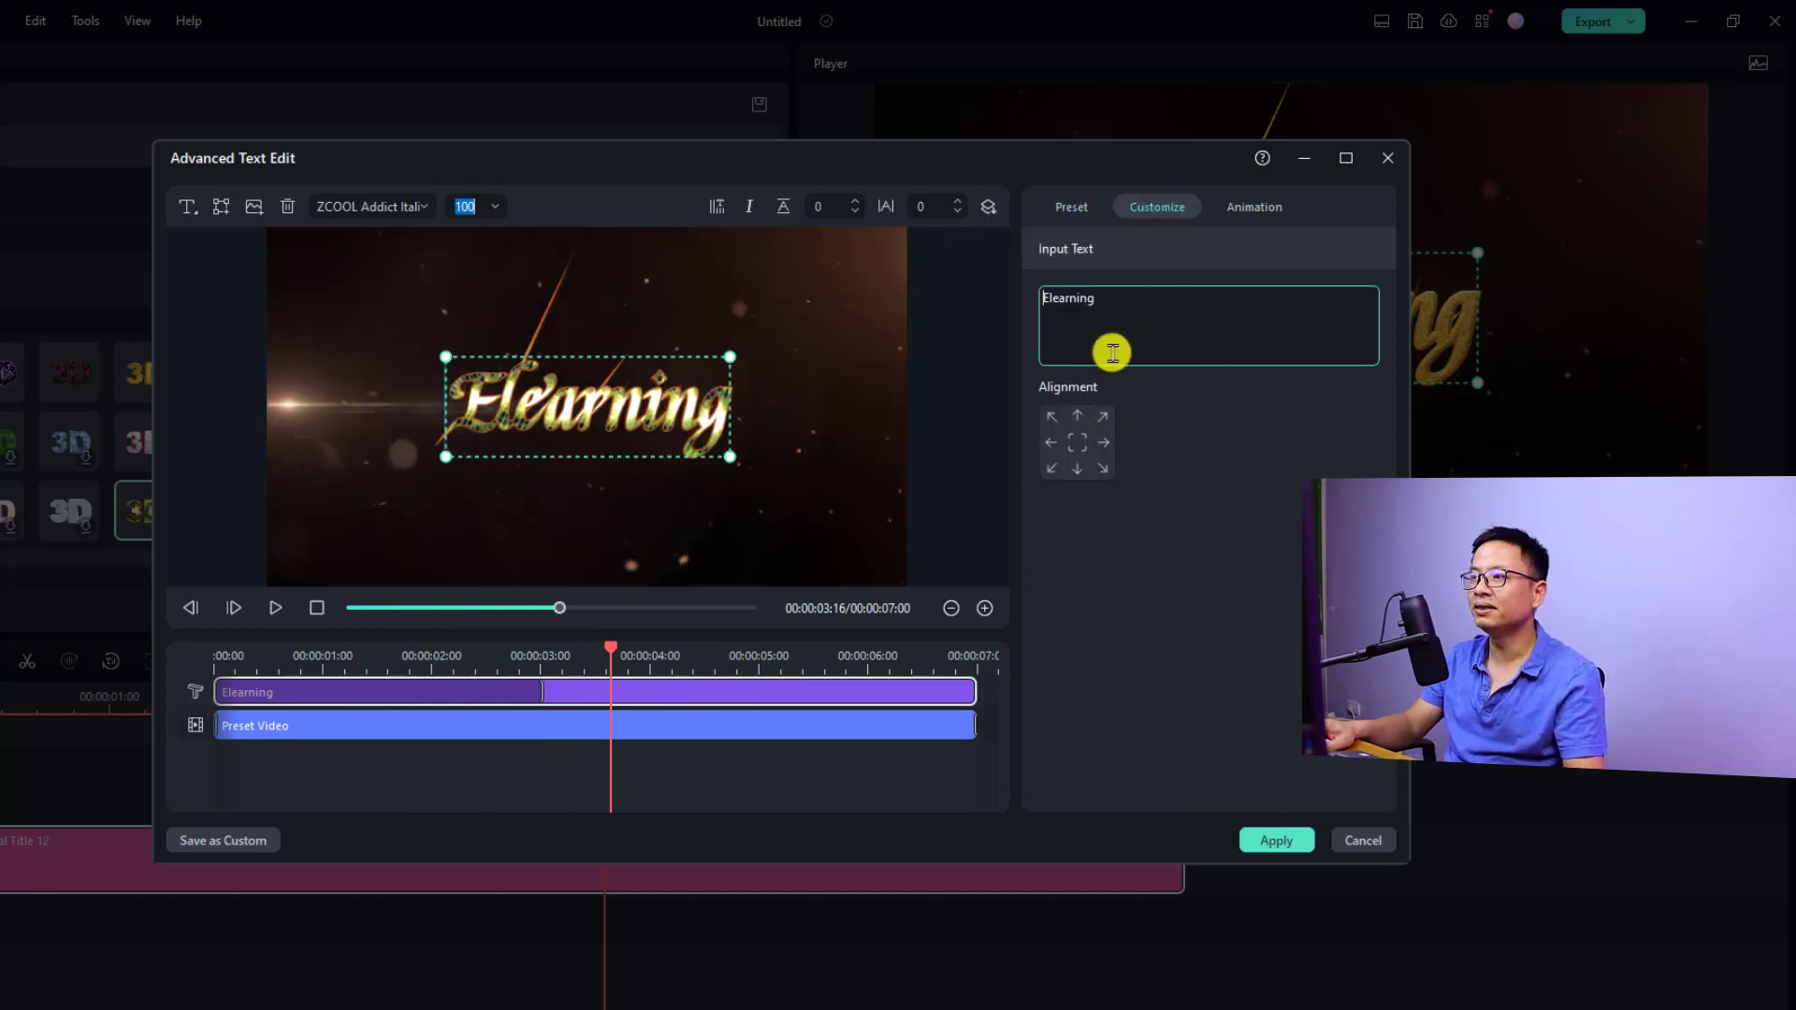
click(1052, 443)
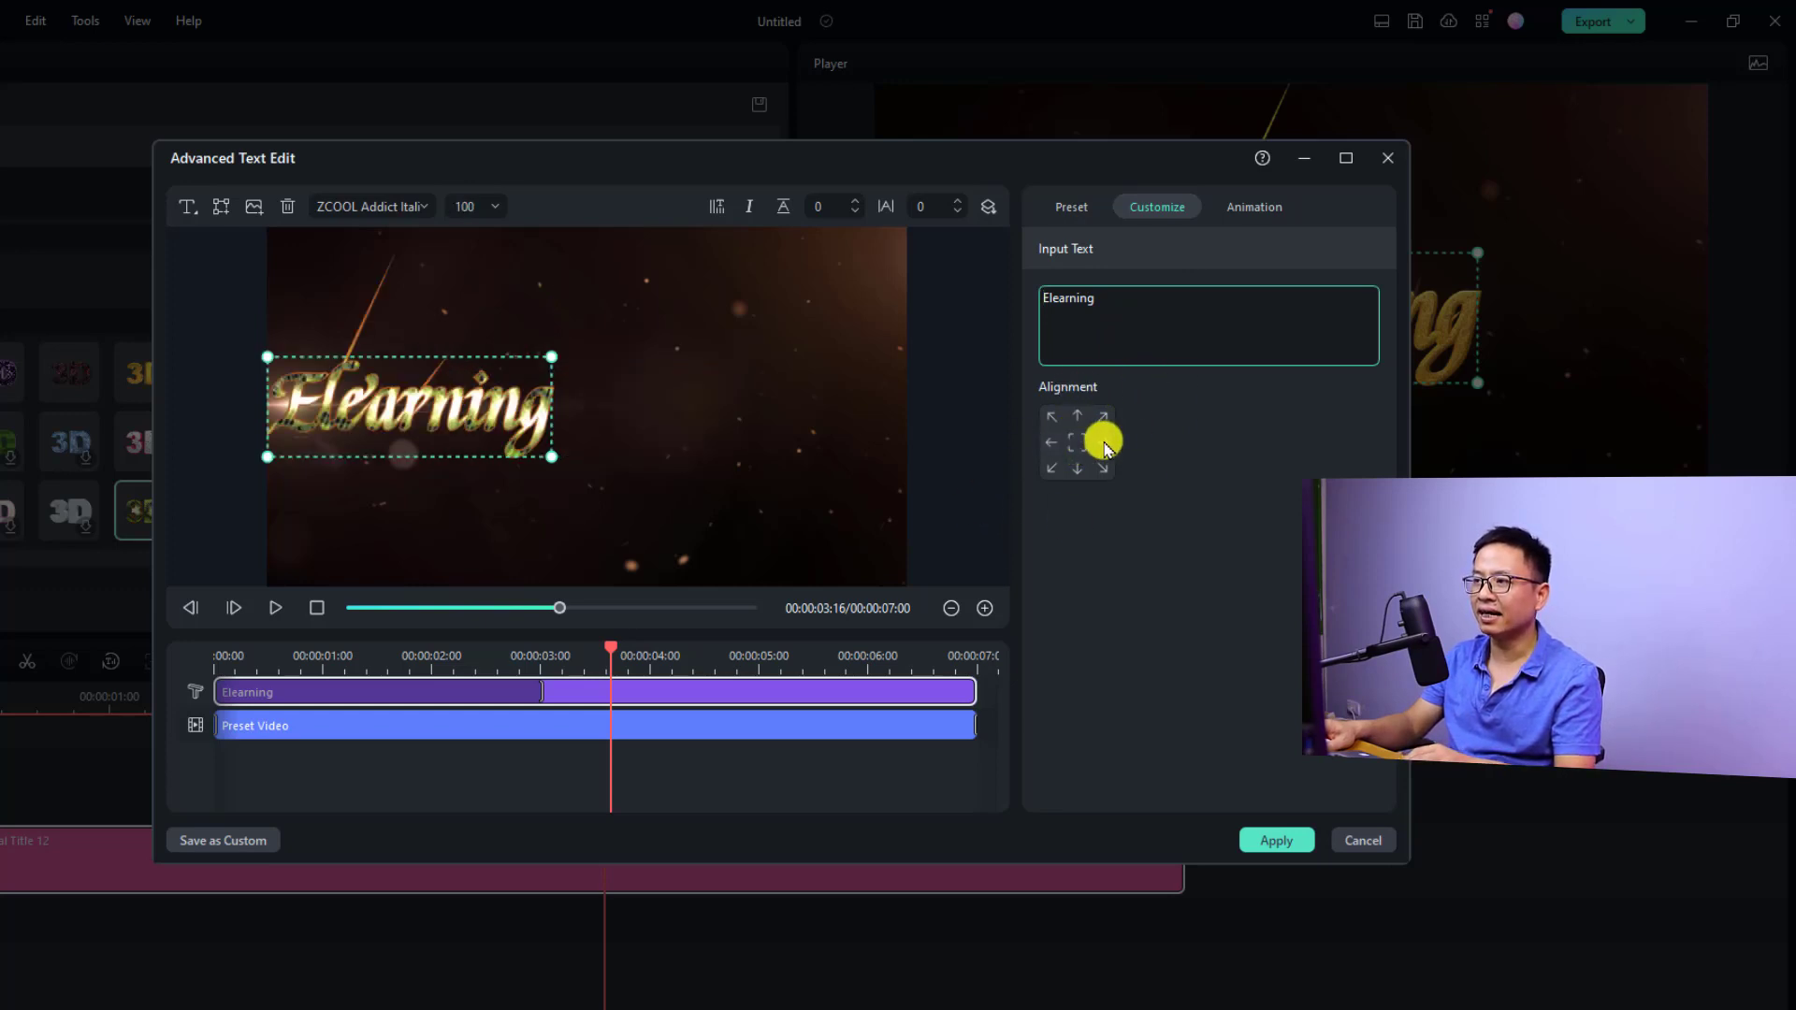
click(1104, 441)
click(1076, 468)
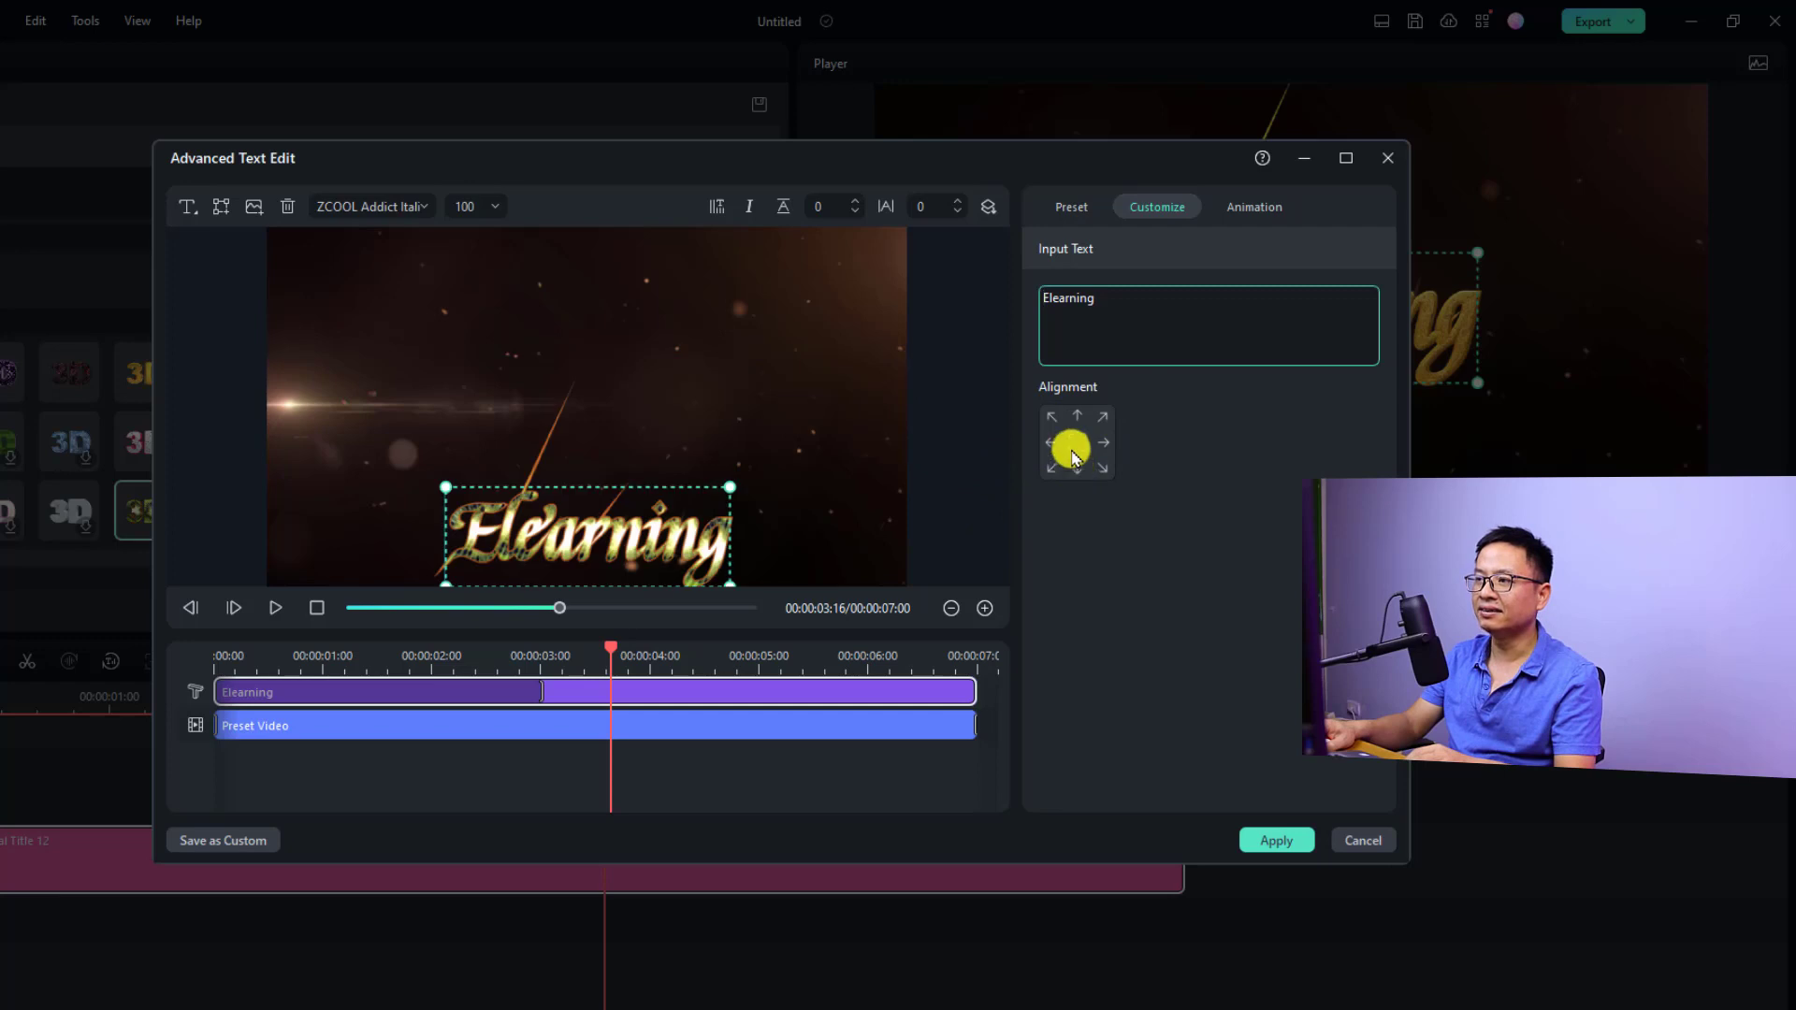
click(1077, 417)
click(1076, 441)
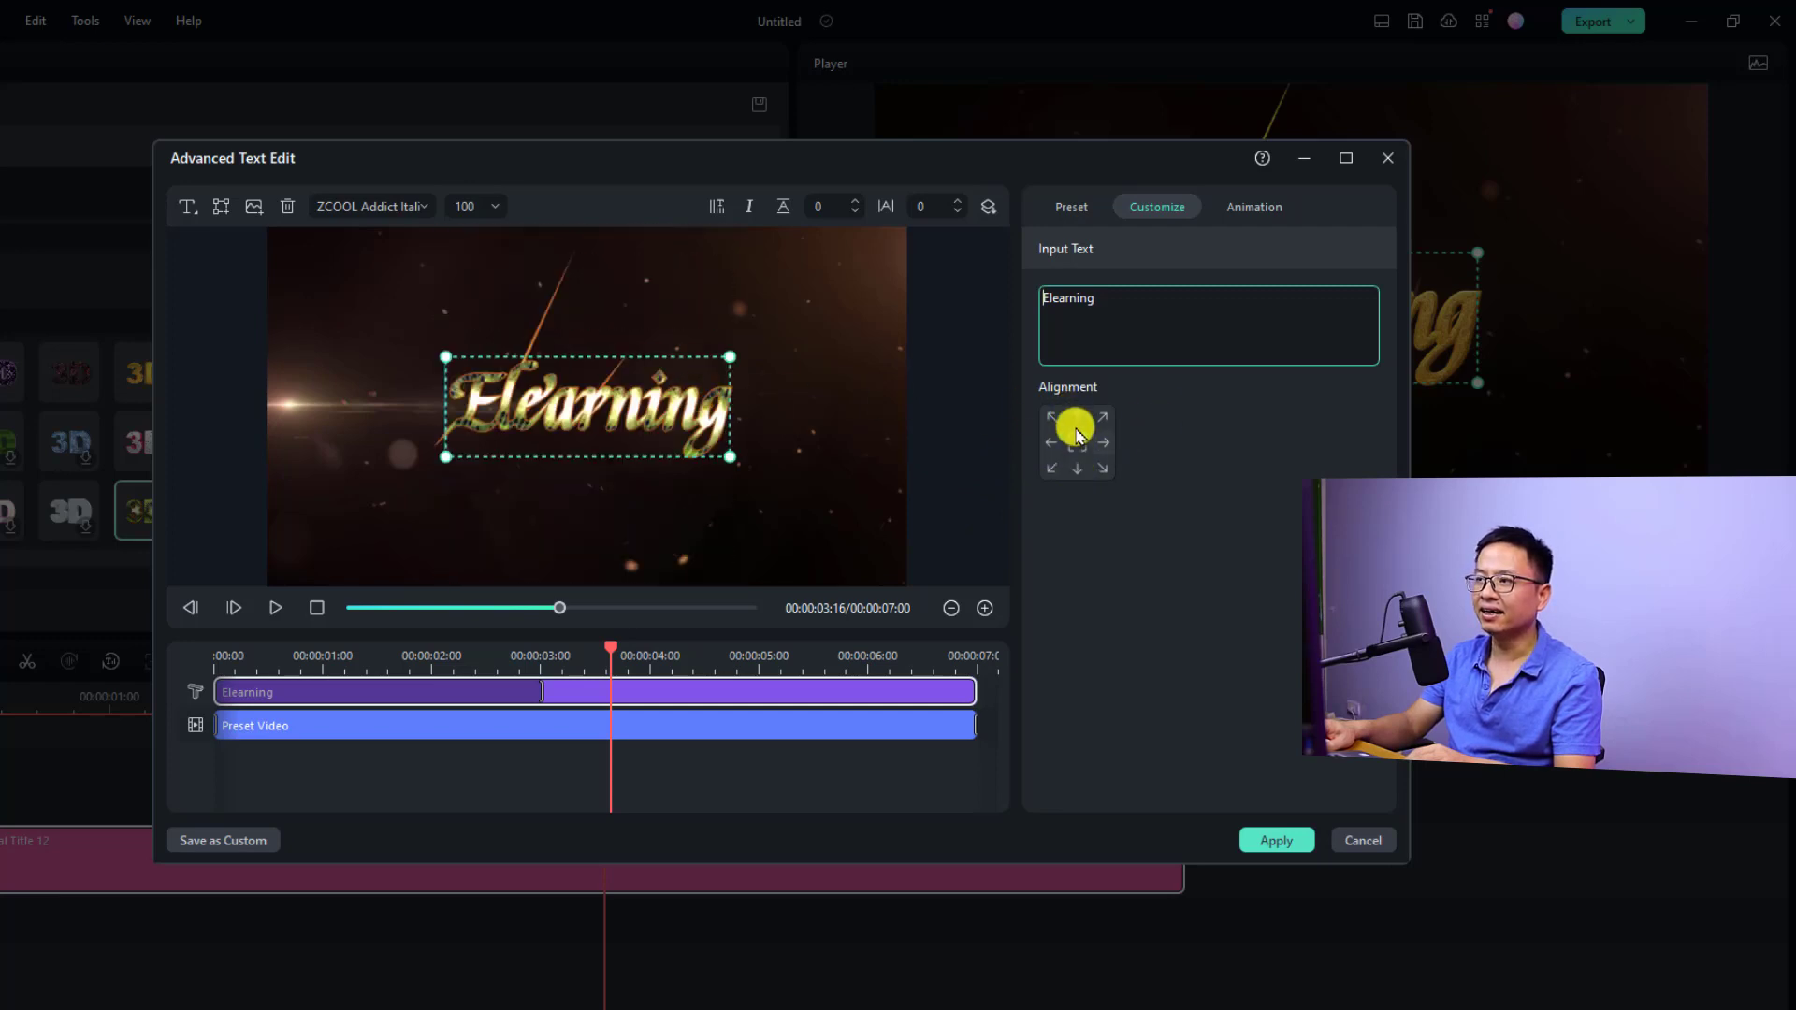
Browse the text's entrance and exit animations and set Animation Out to the Zoom Away Rotate Z effect
click(1243, 205)
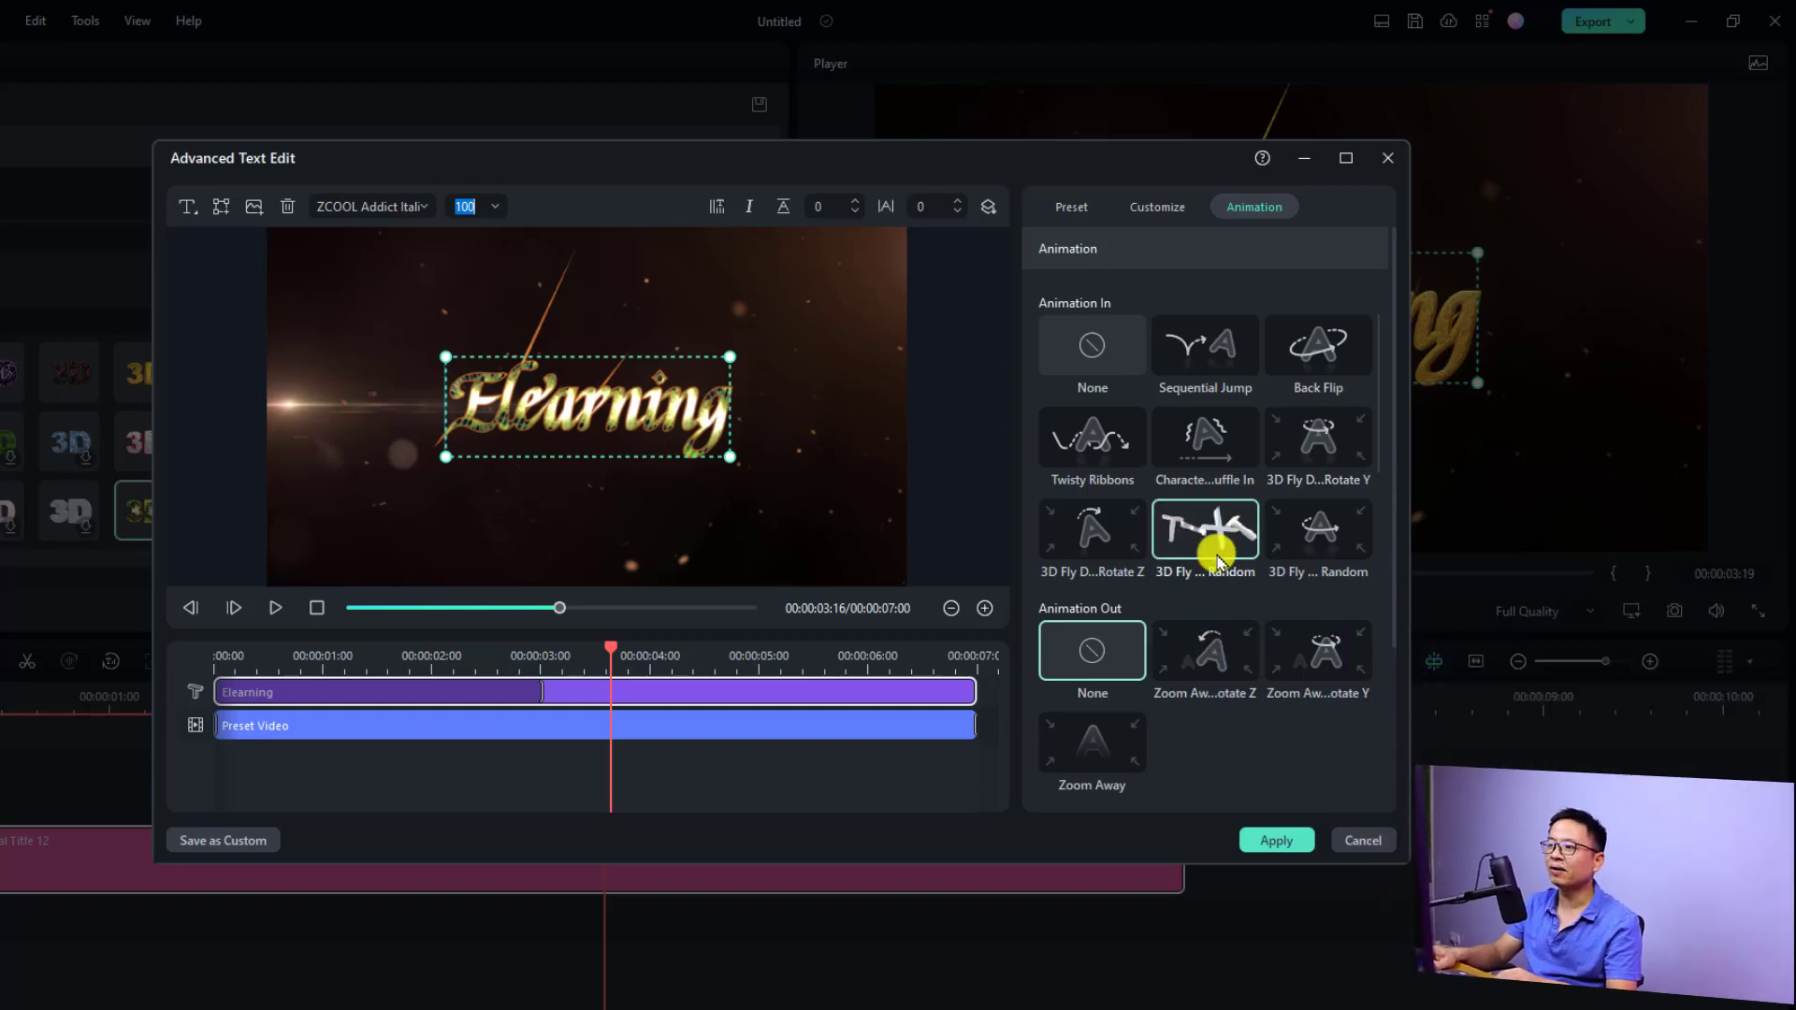
scroll(1203, 543, down, 2)
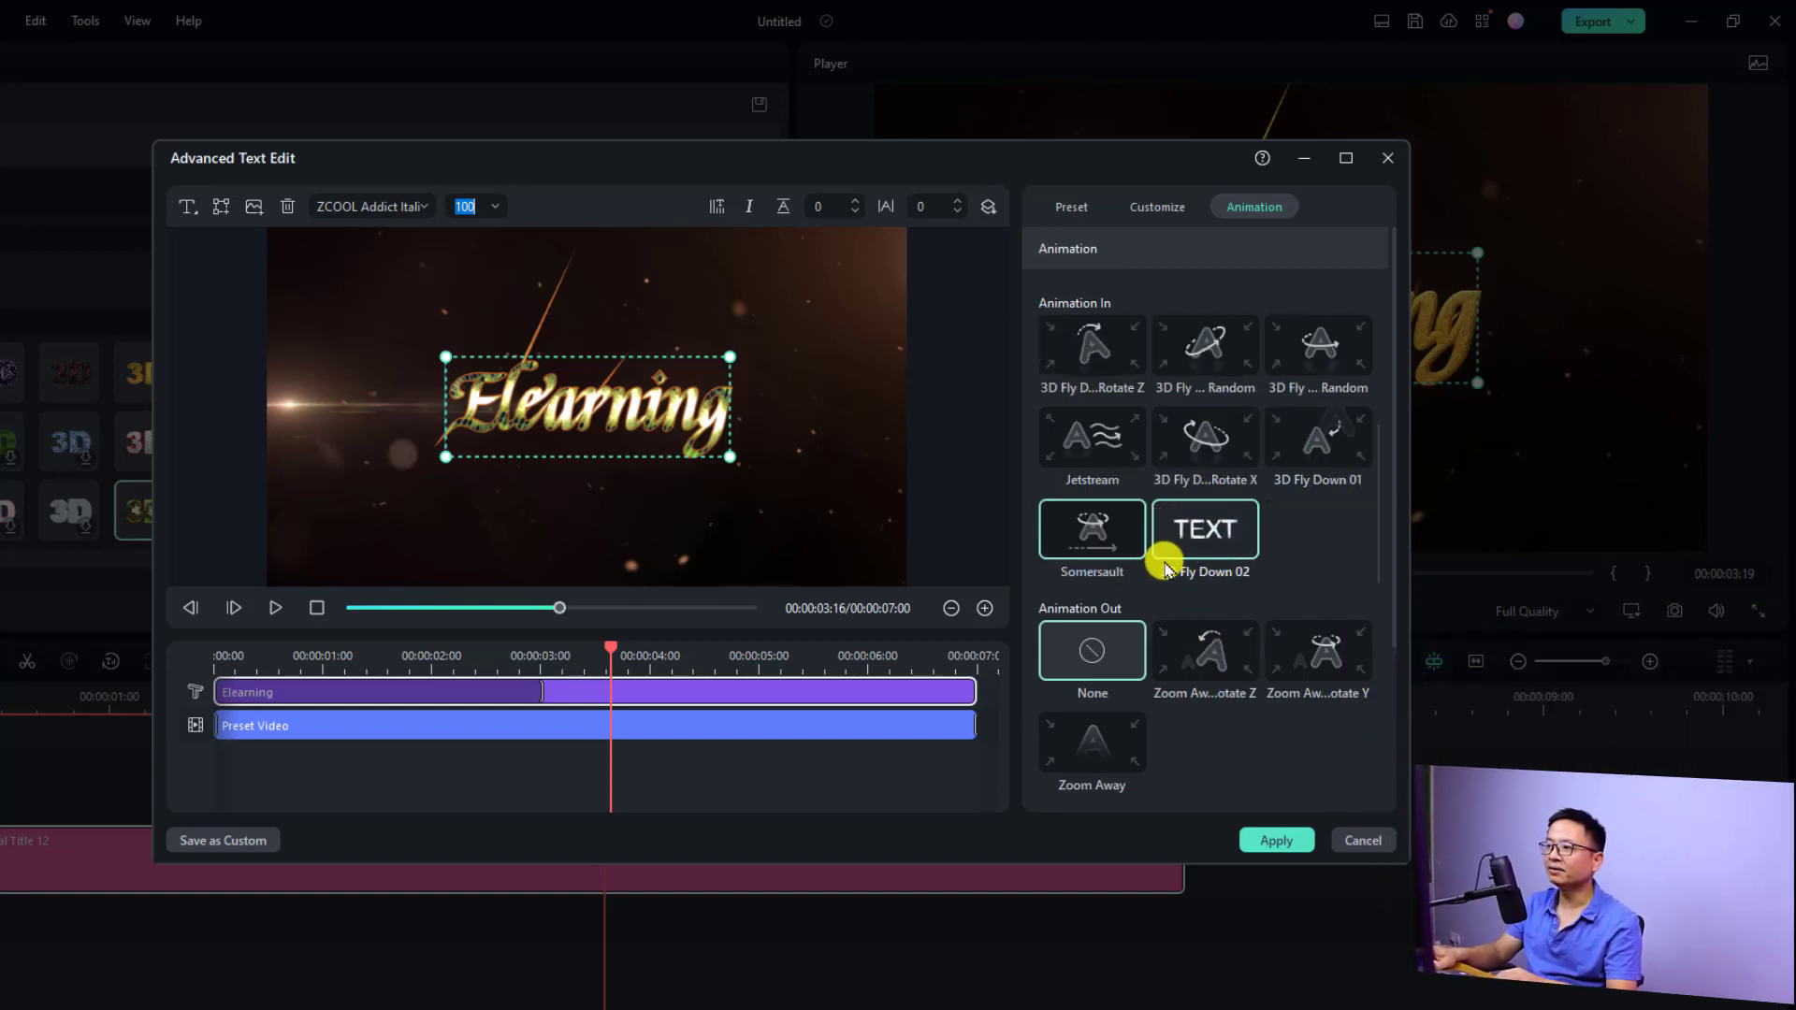
scroll(1183, 524, up, 2)
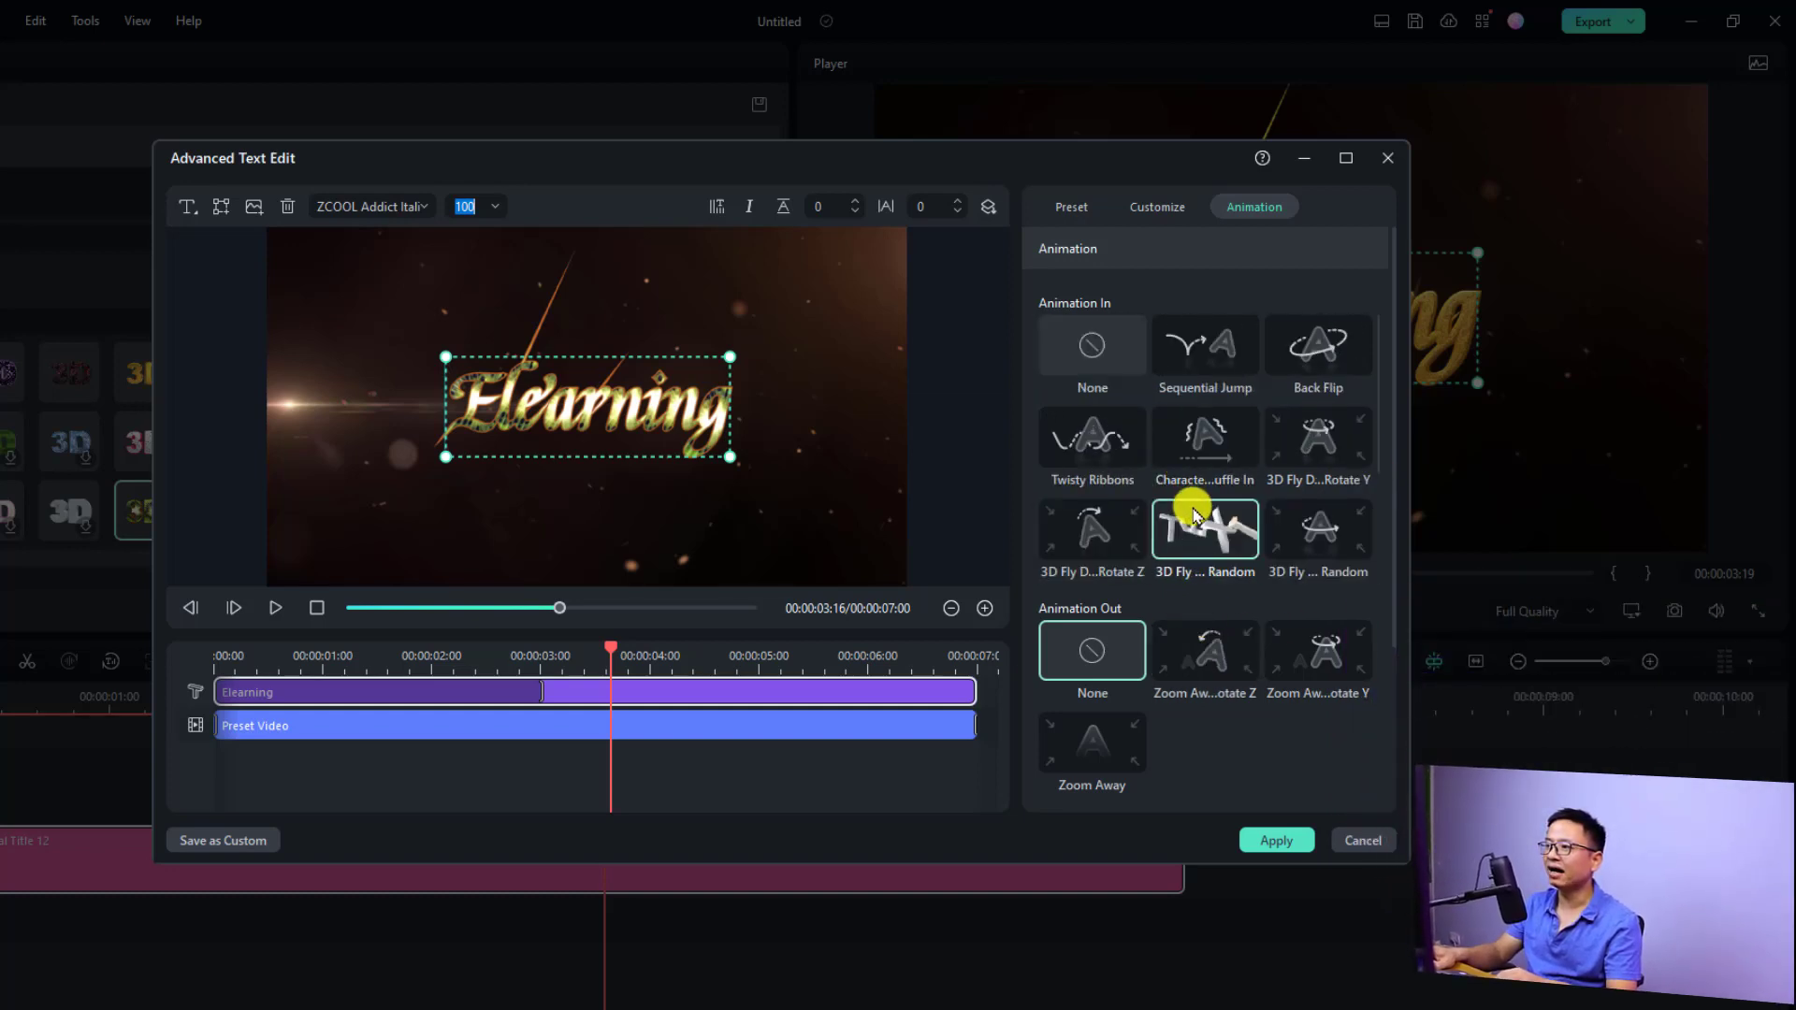
scroll(1137, 680, down, 1)
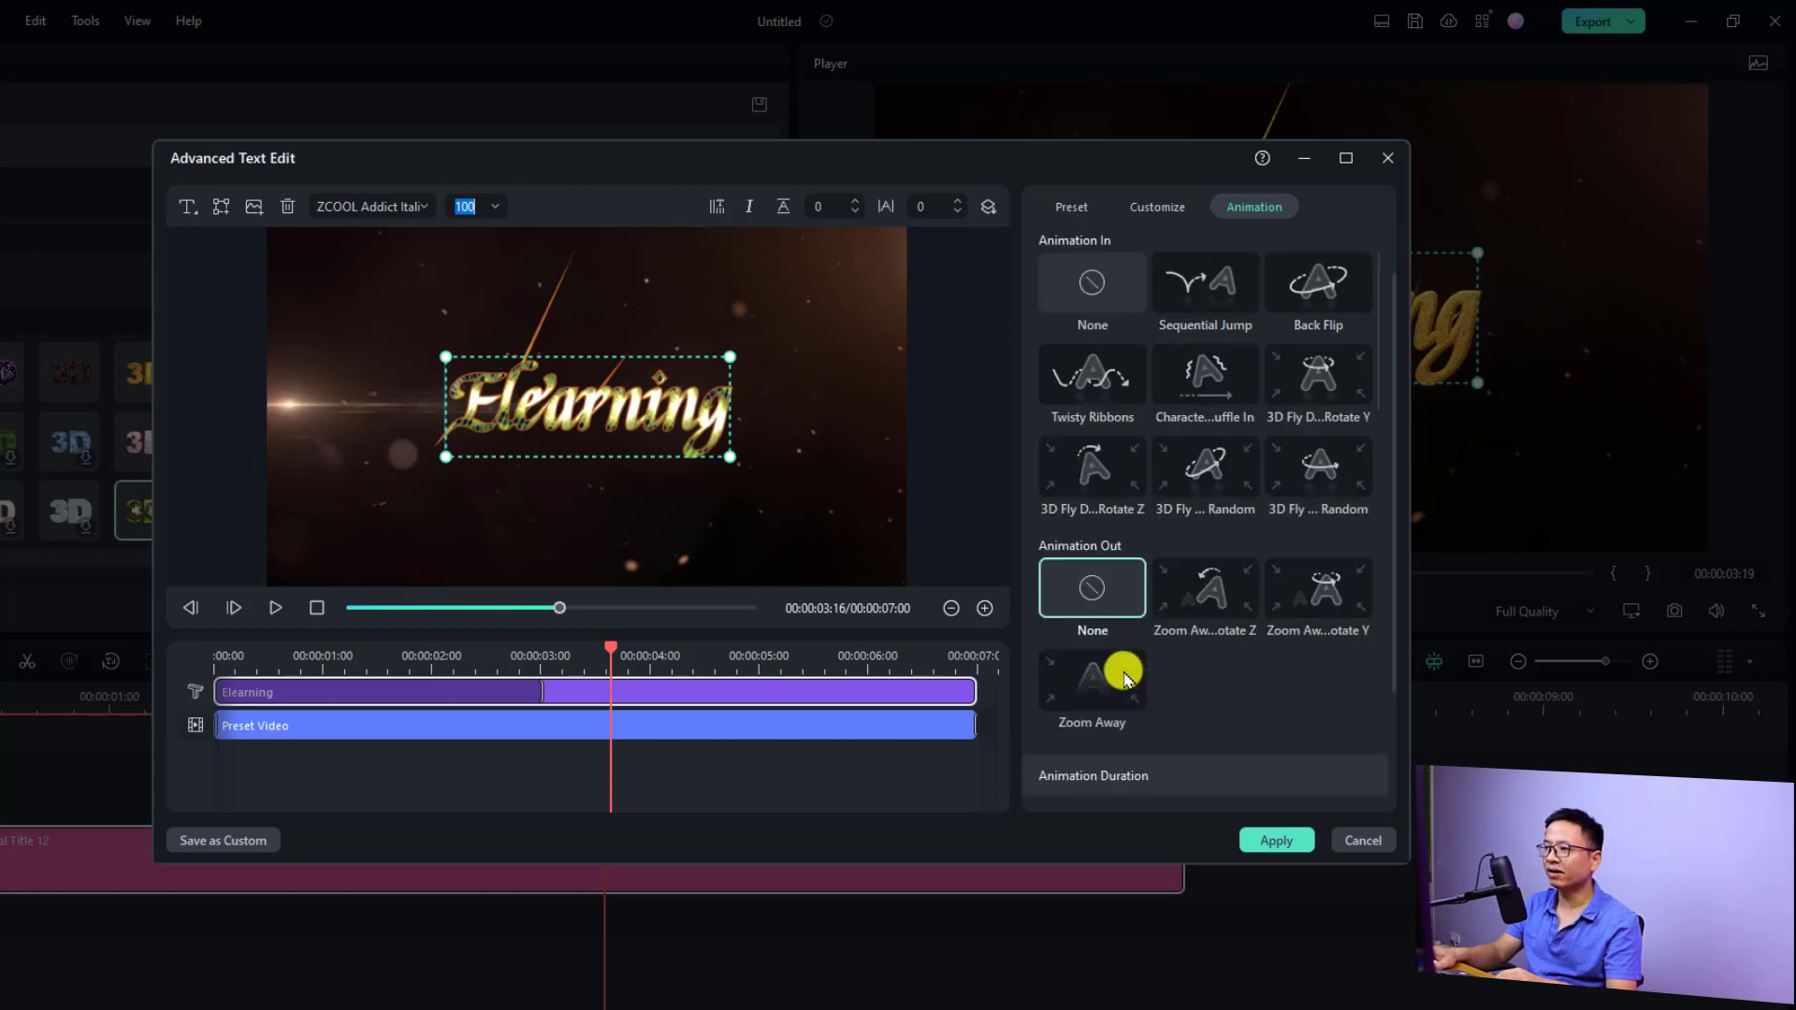
scroll(1138, 452, down, 1)
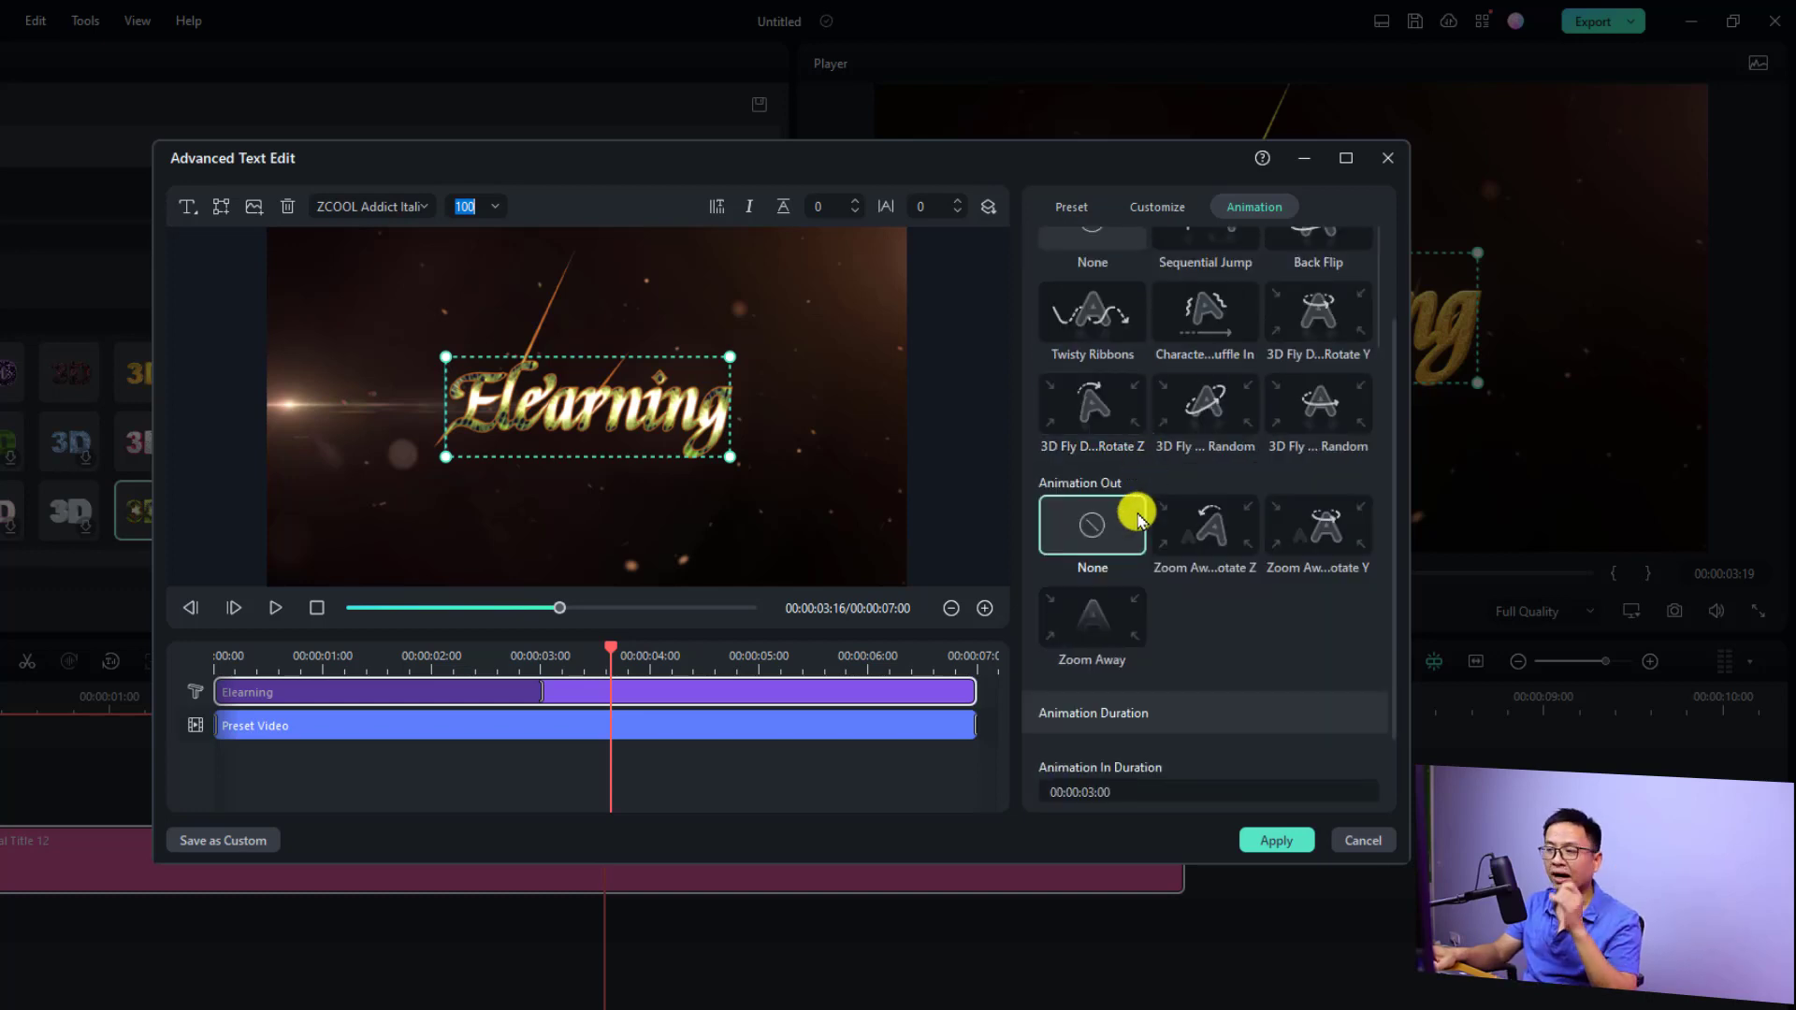
click(1201, 540)
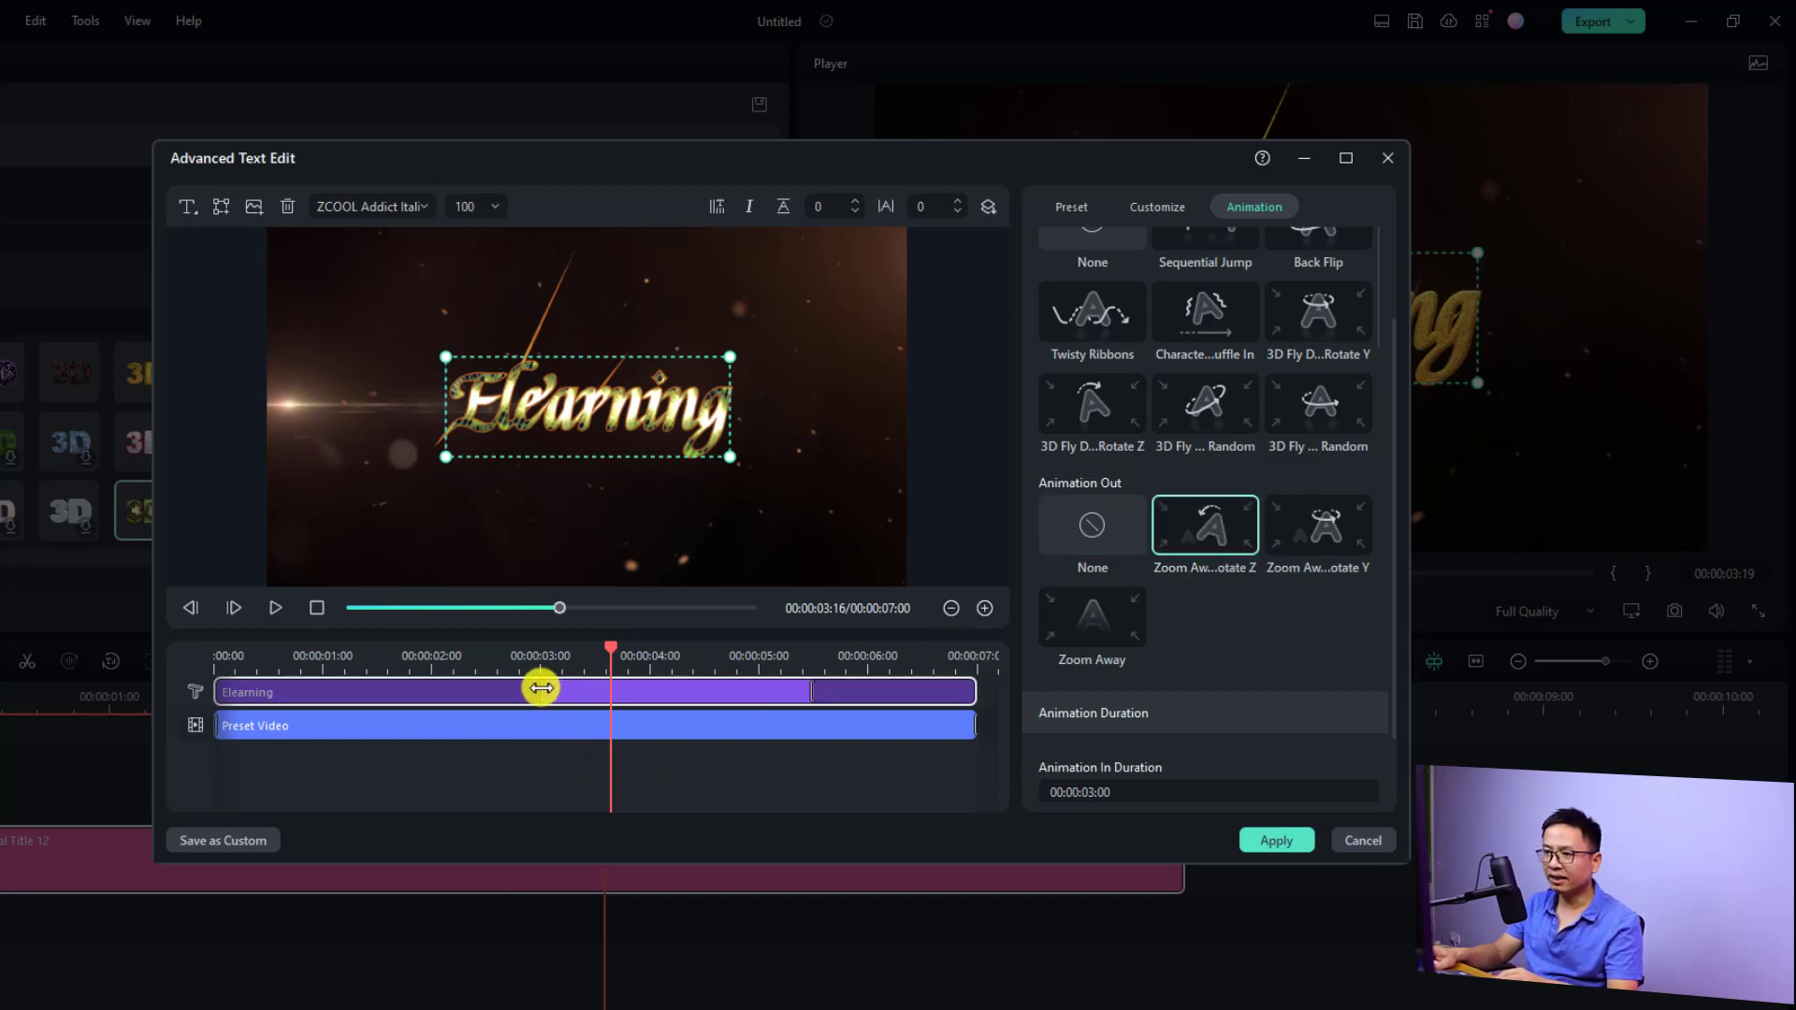
Shorten the Elearning text's entrance animation to 00:00:01:18
mouse_move(541, 688)
mouse_down()
mouse_move(564, 698)
mouse_move(546, 700)
mouse_up()
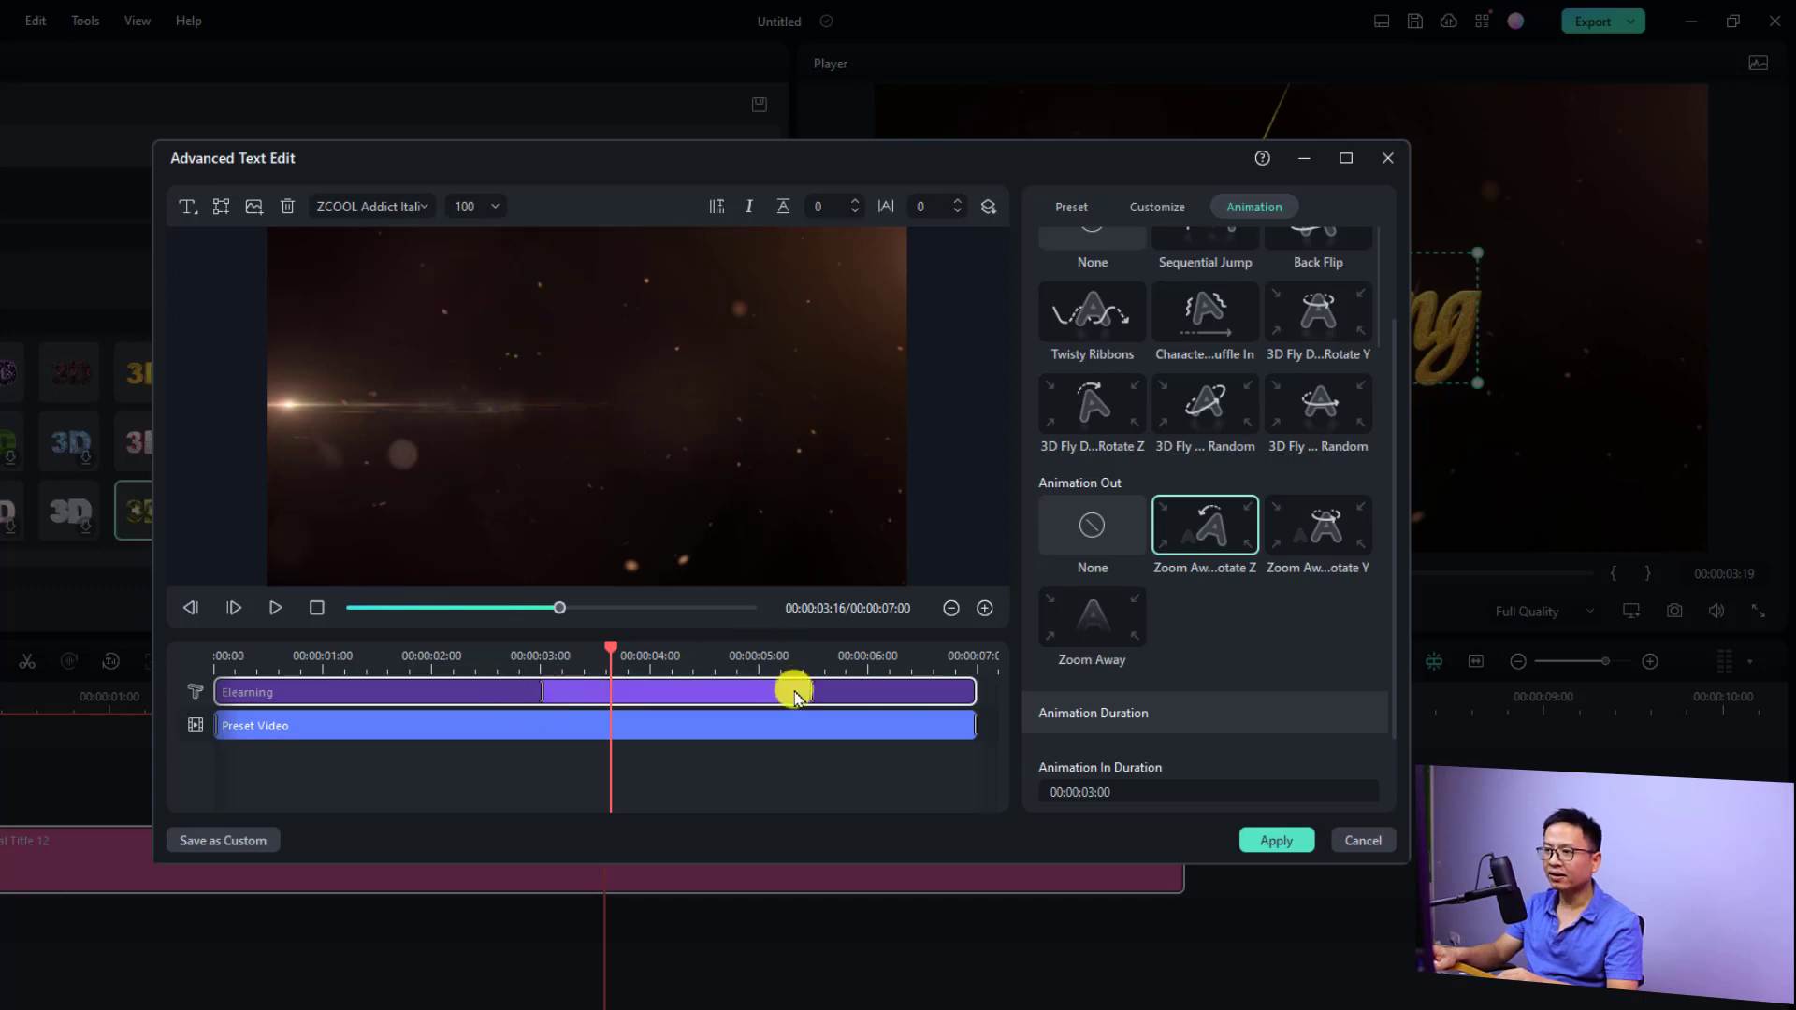
drag(808, 691, 830, 692)
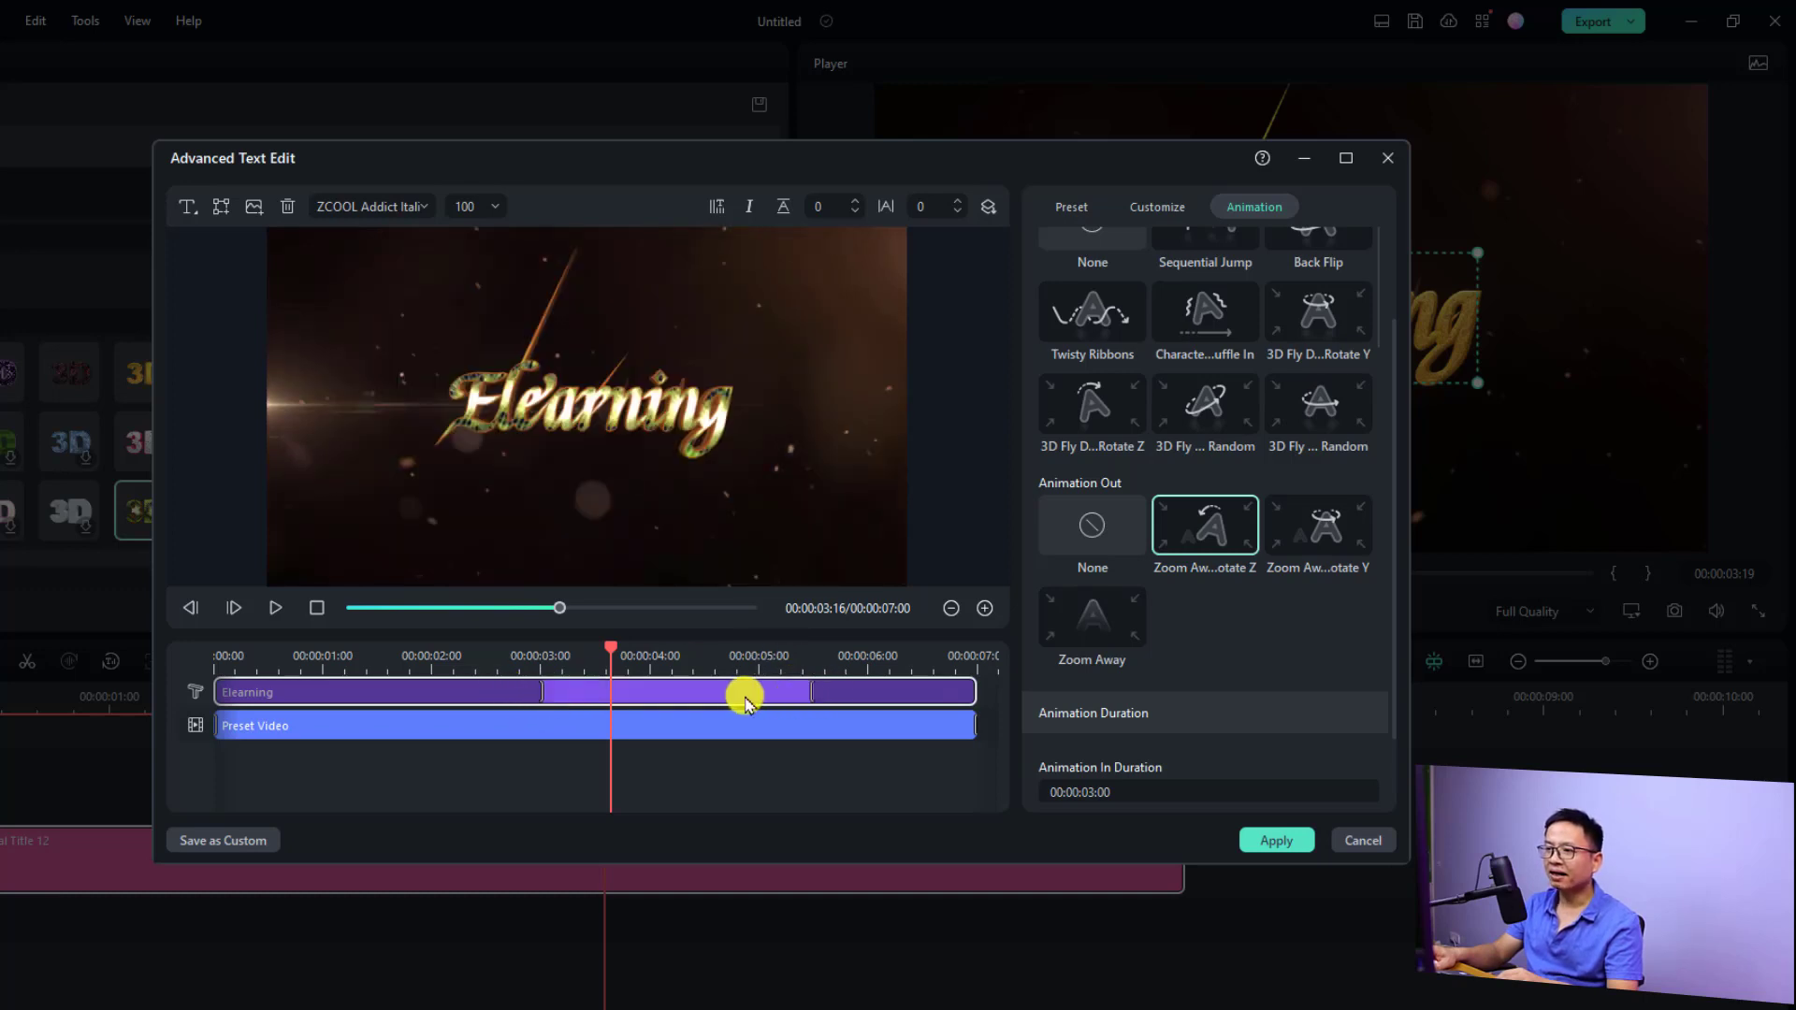
drag(537, 690, 402, 690)
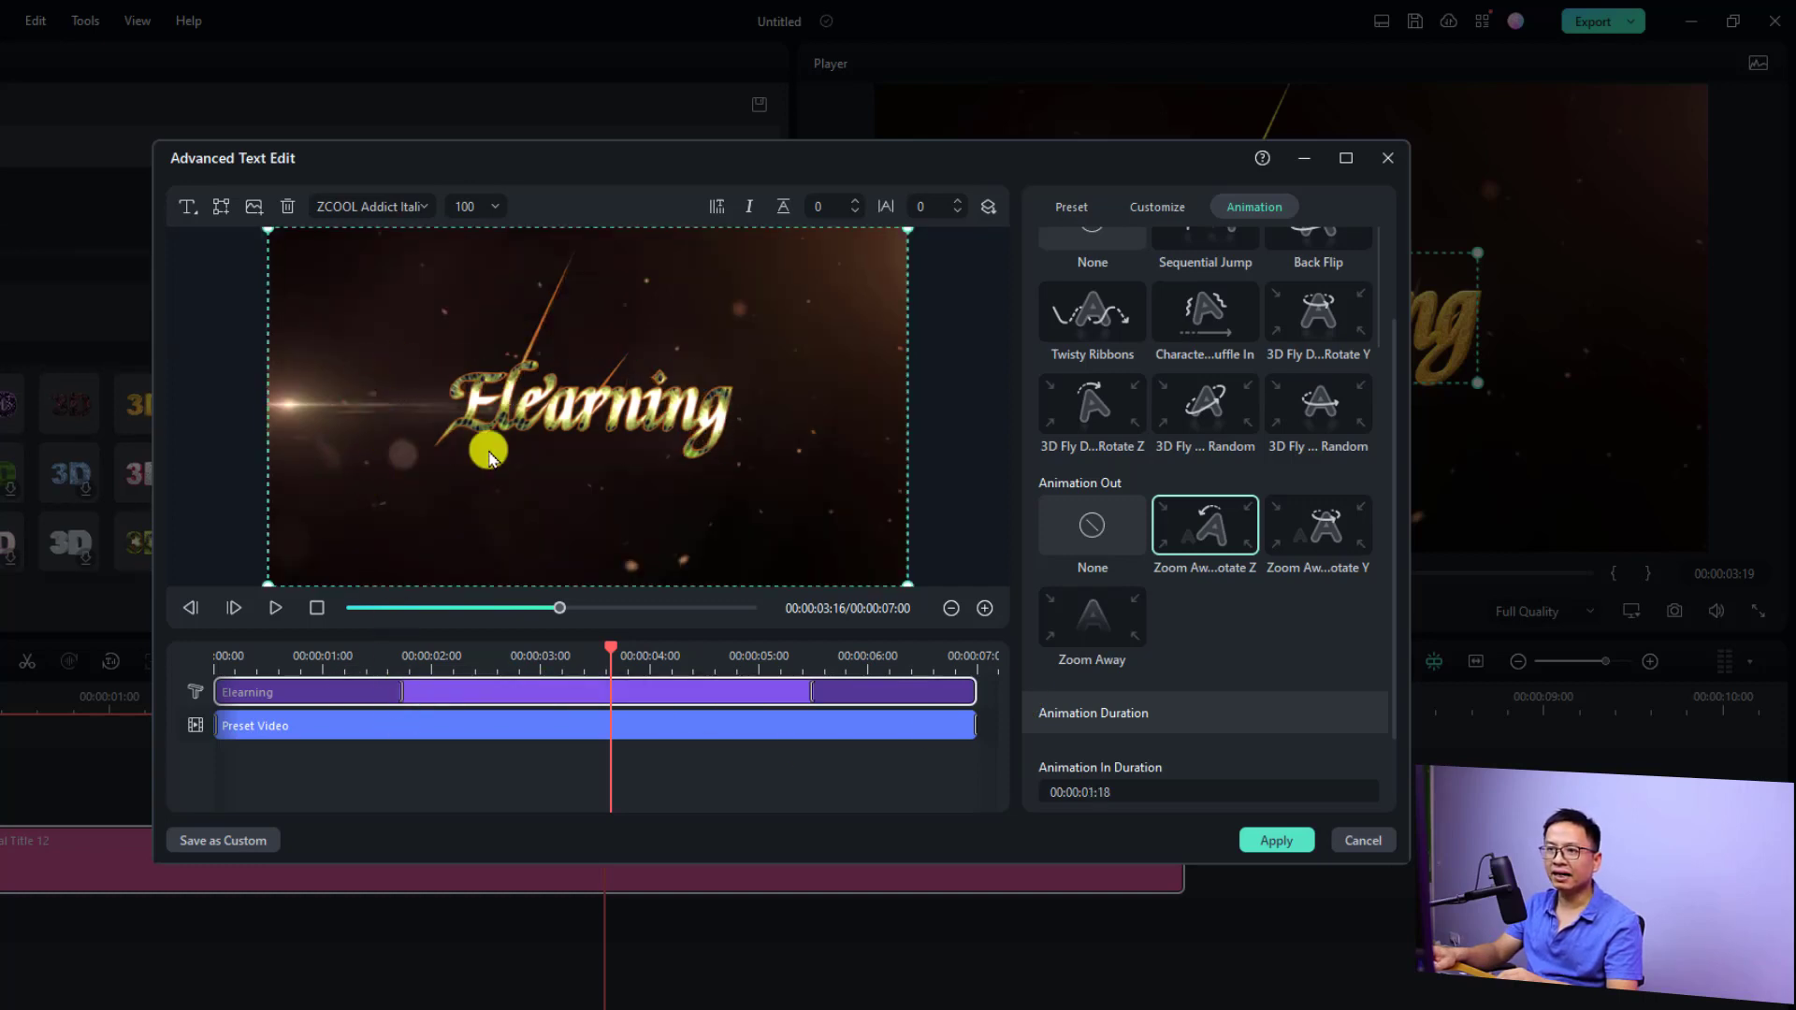
Delete the title's Preset Video background, then preview the animation and apply the edits to the title
click(309, 407)
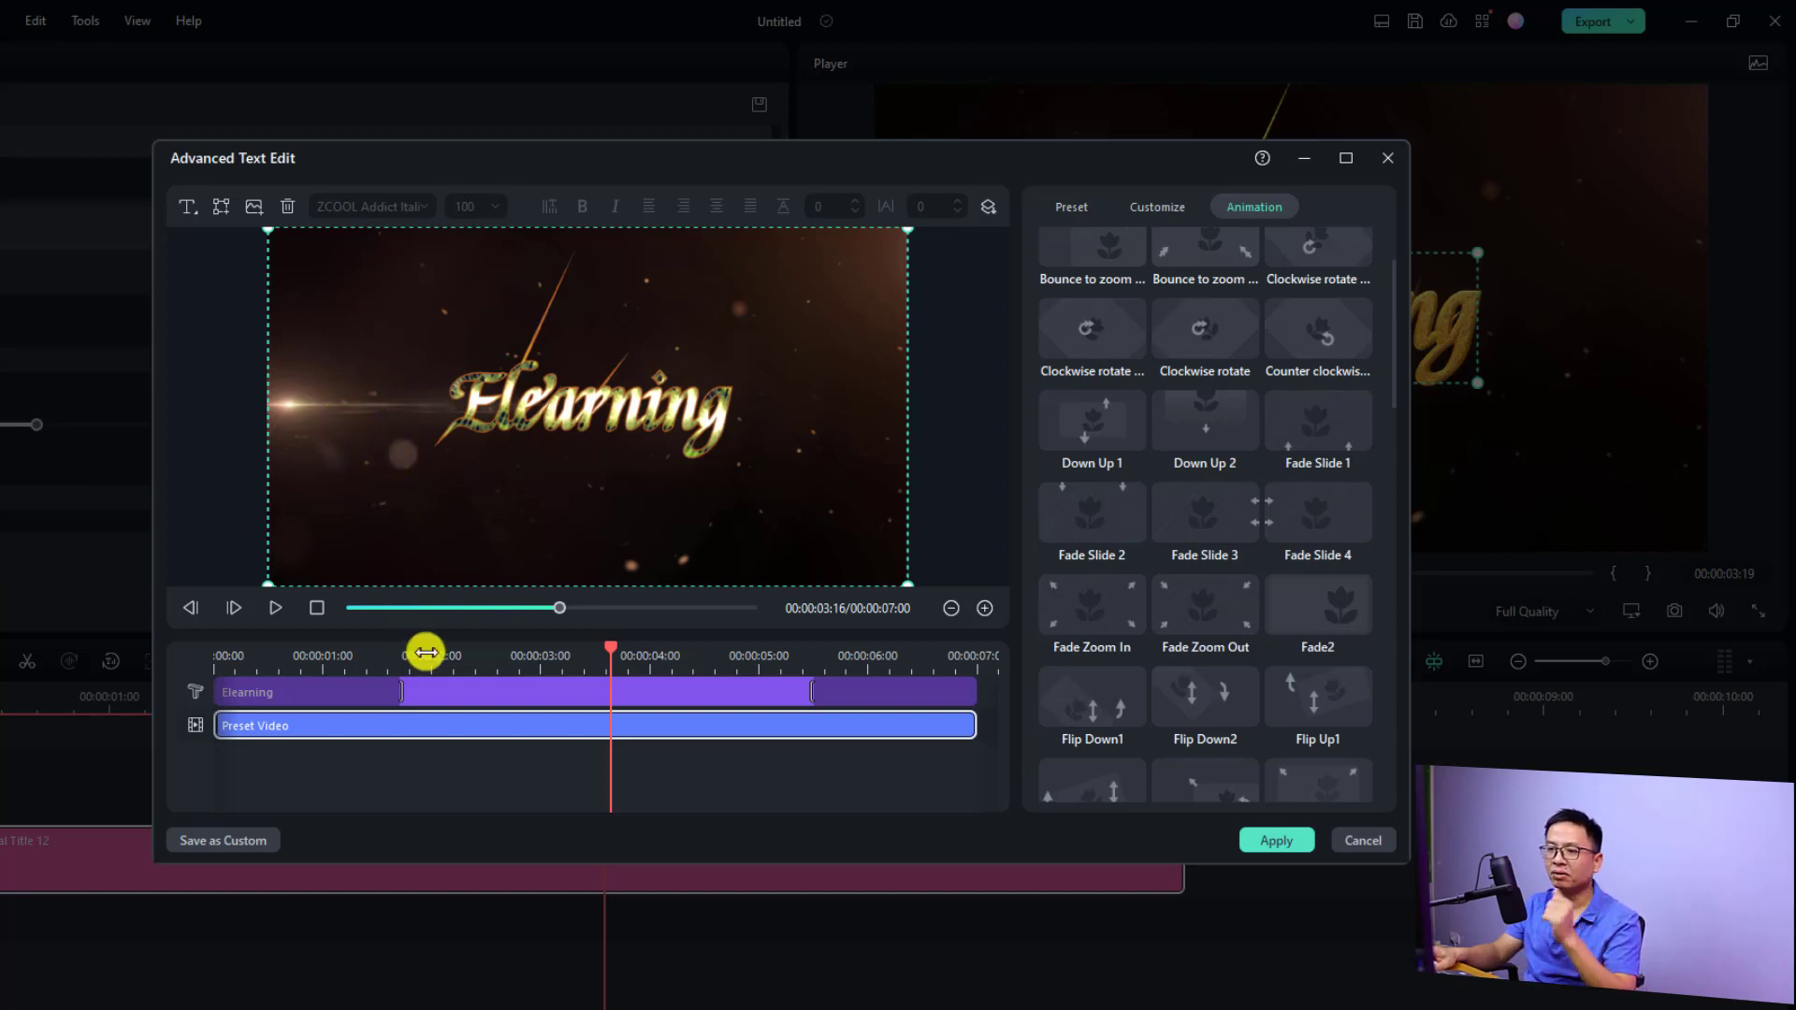
click(287, 204)
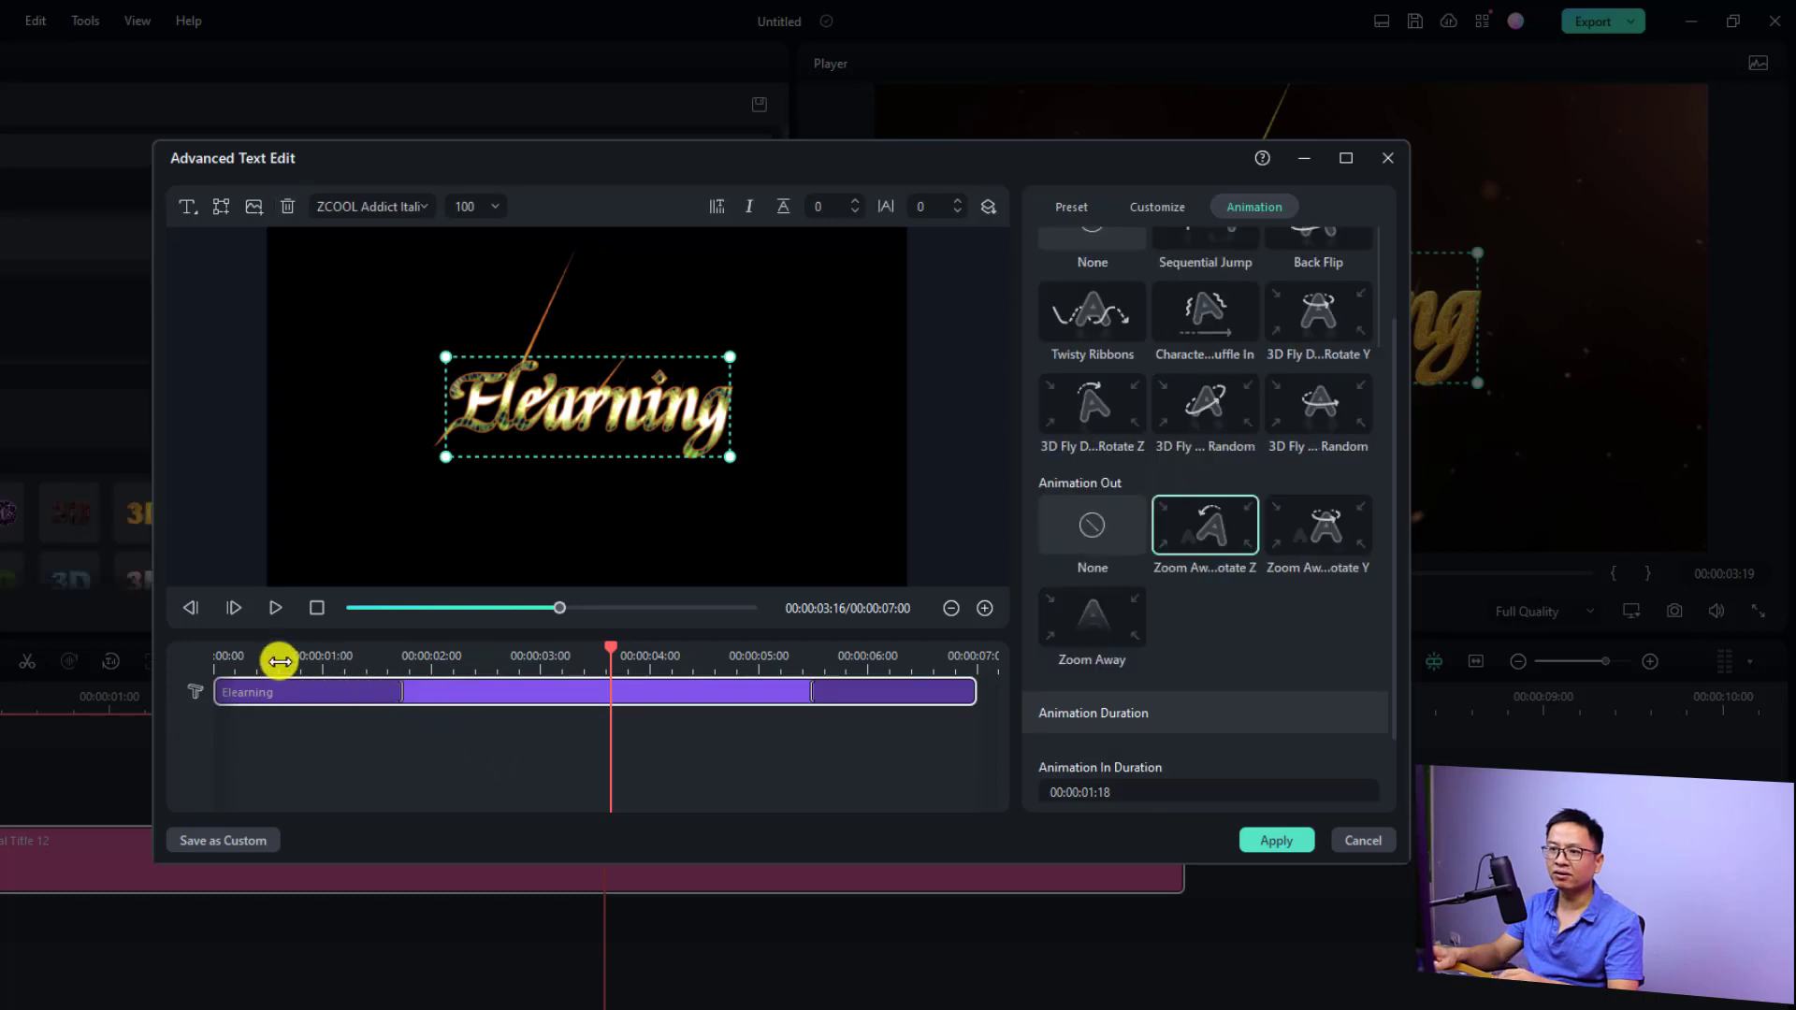
click(279, 655)
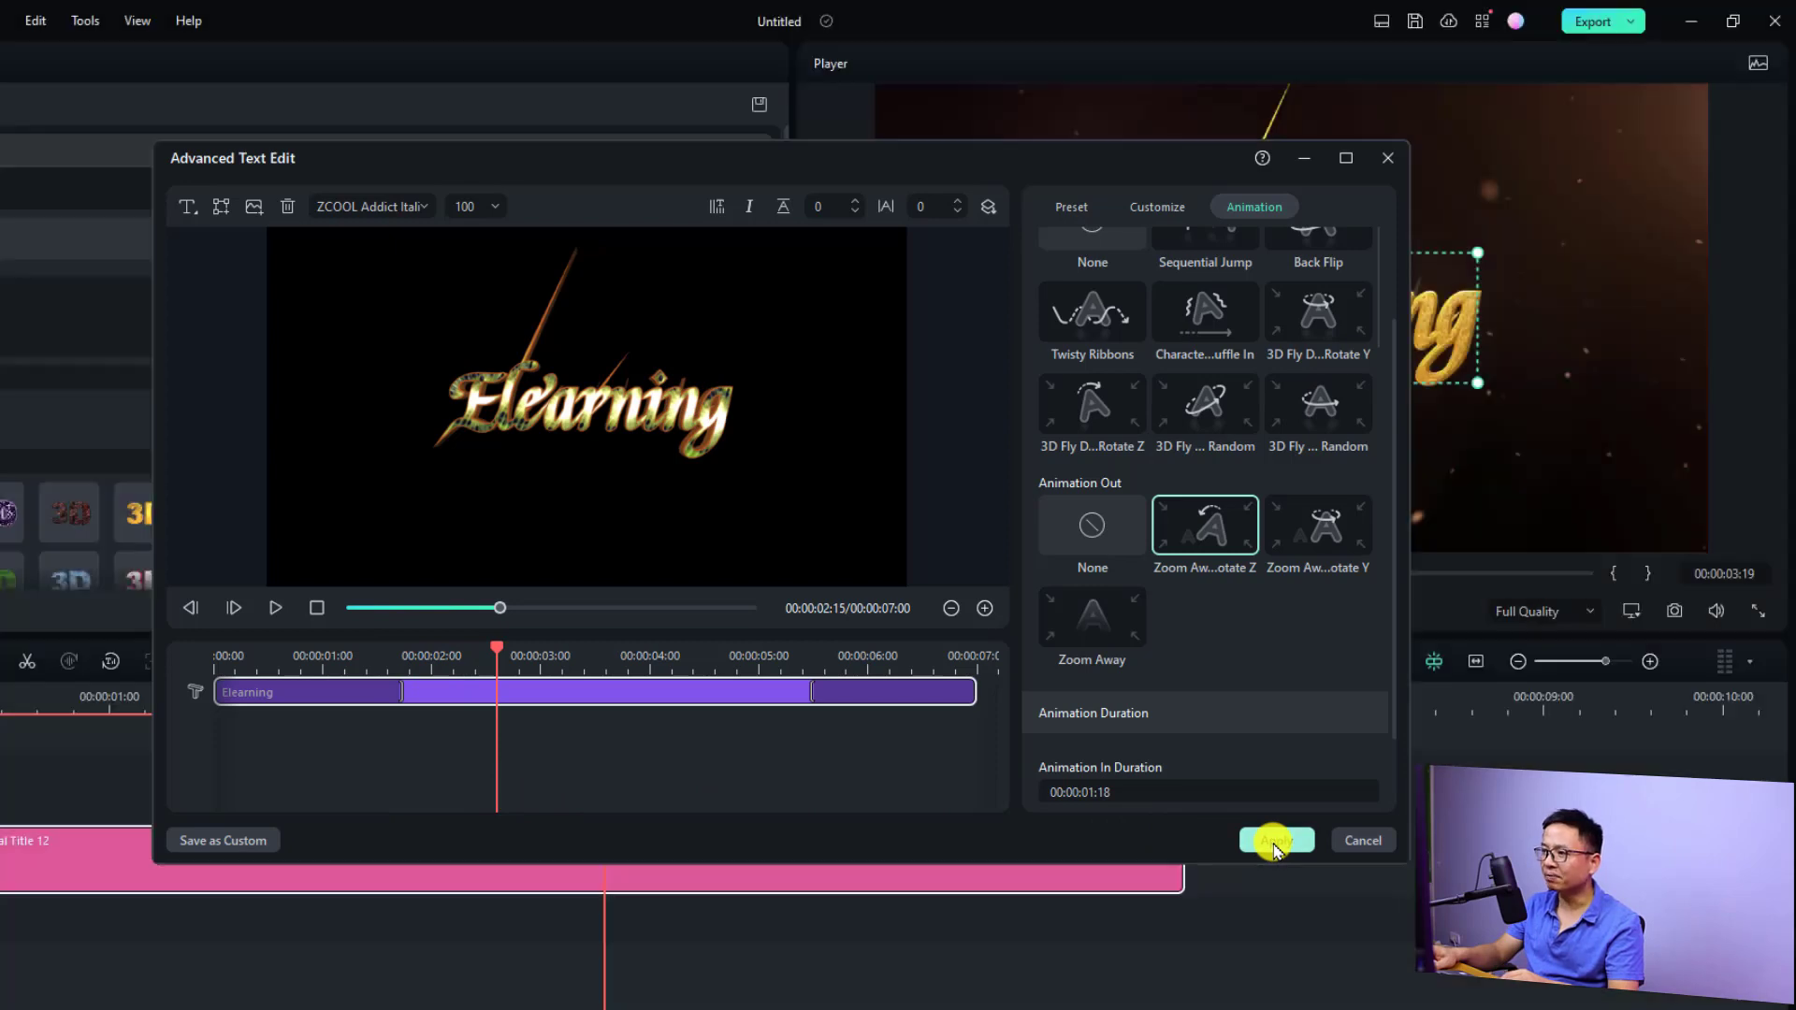
click(1274, 841)
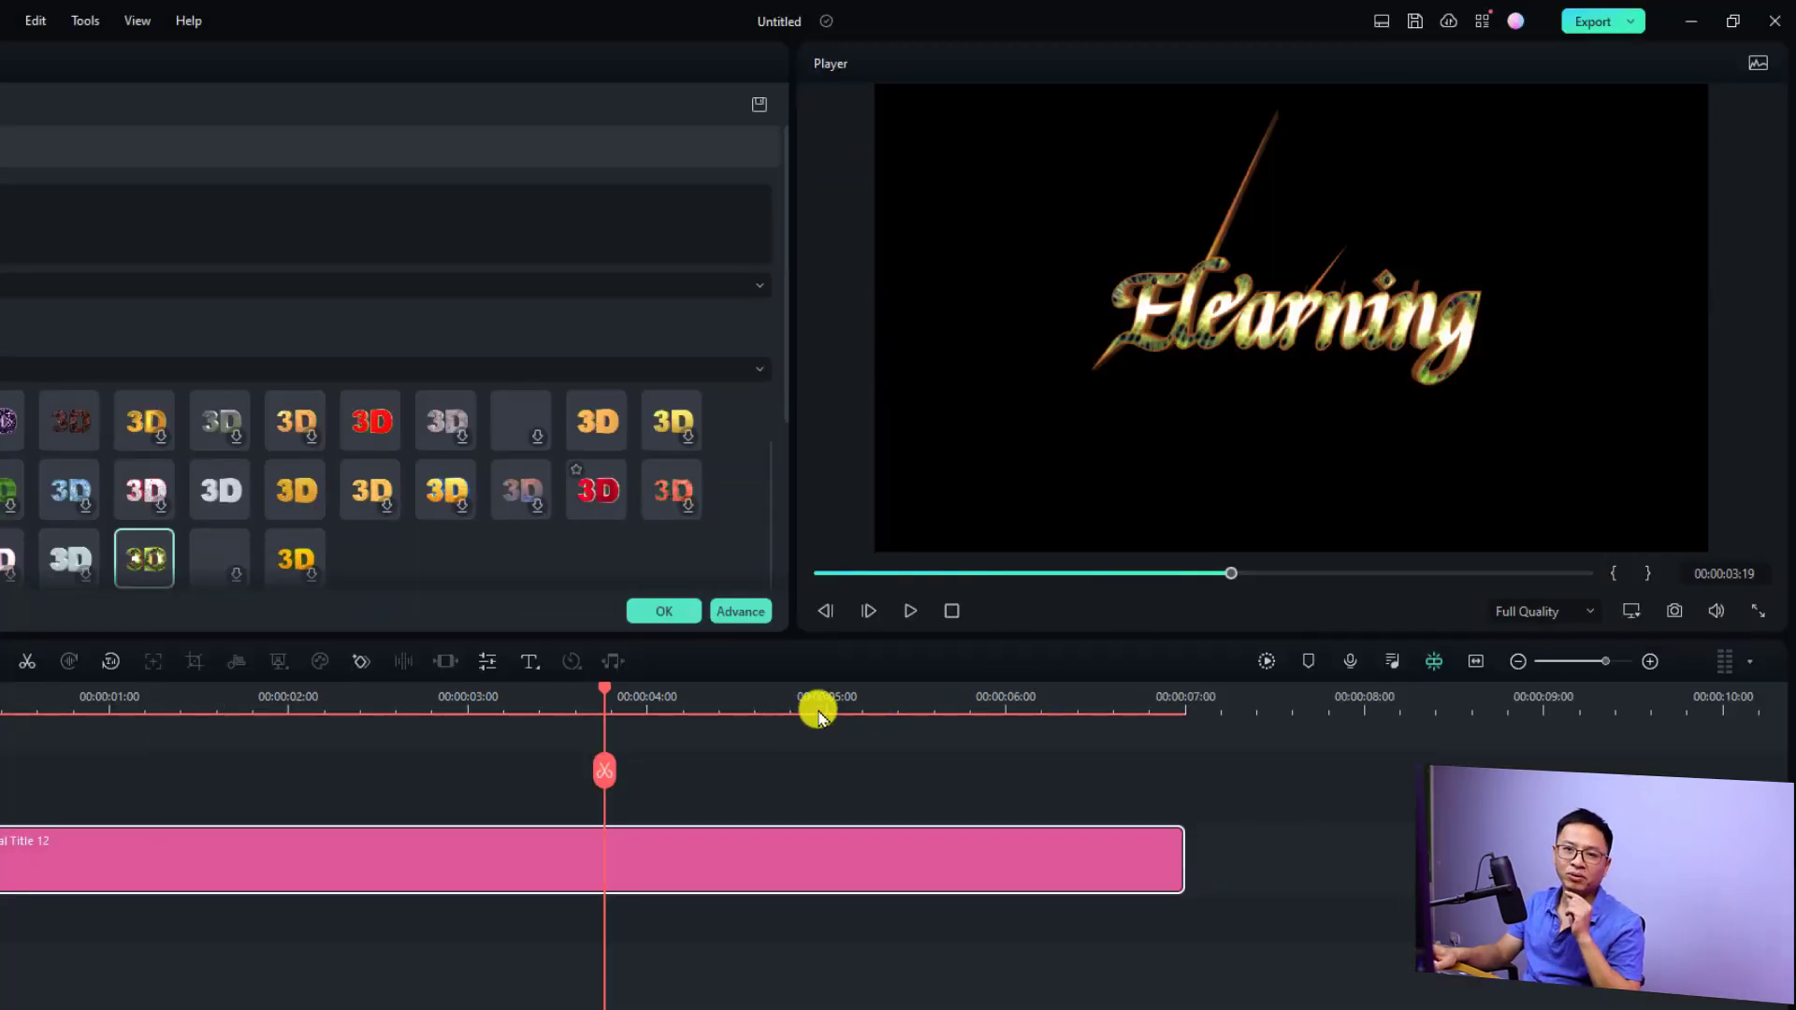
Reopen the advanced text editor and save the title as a custom preset named "chu 3D dep"
click(731, 612)
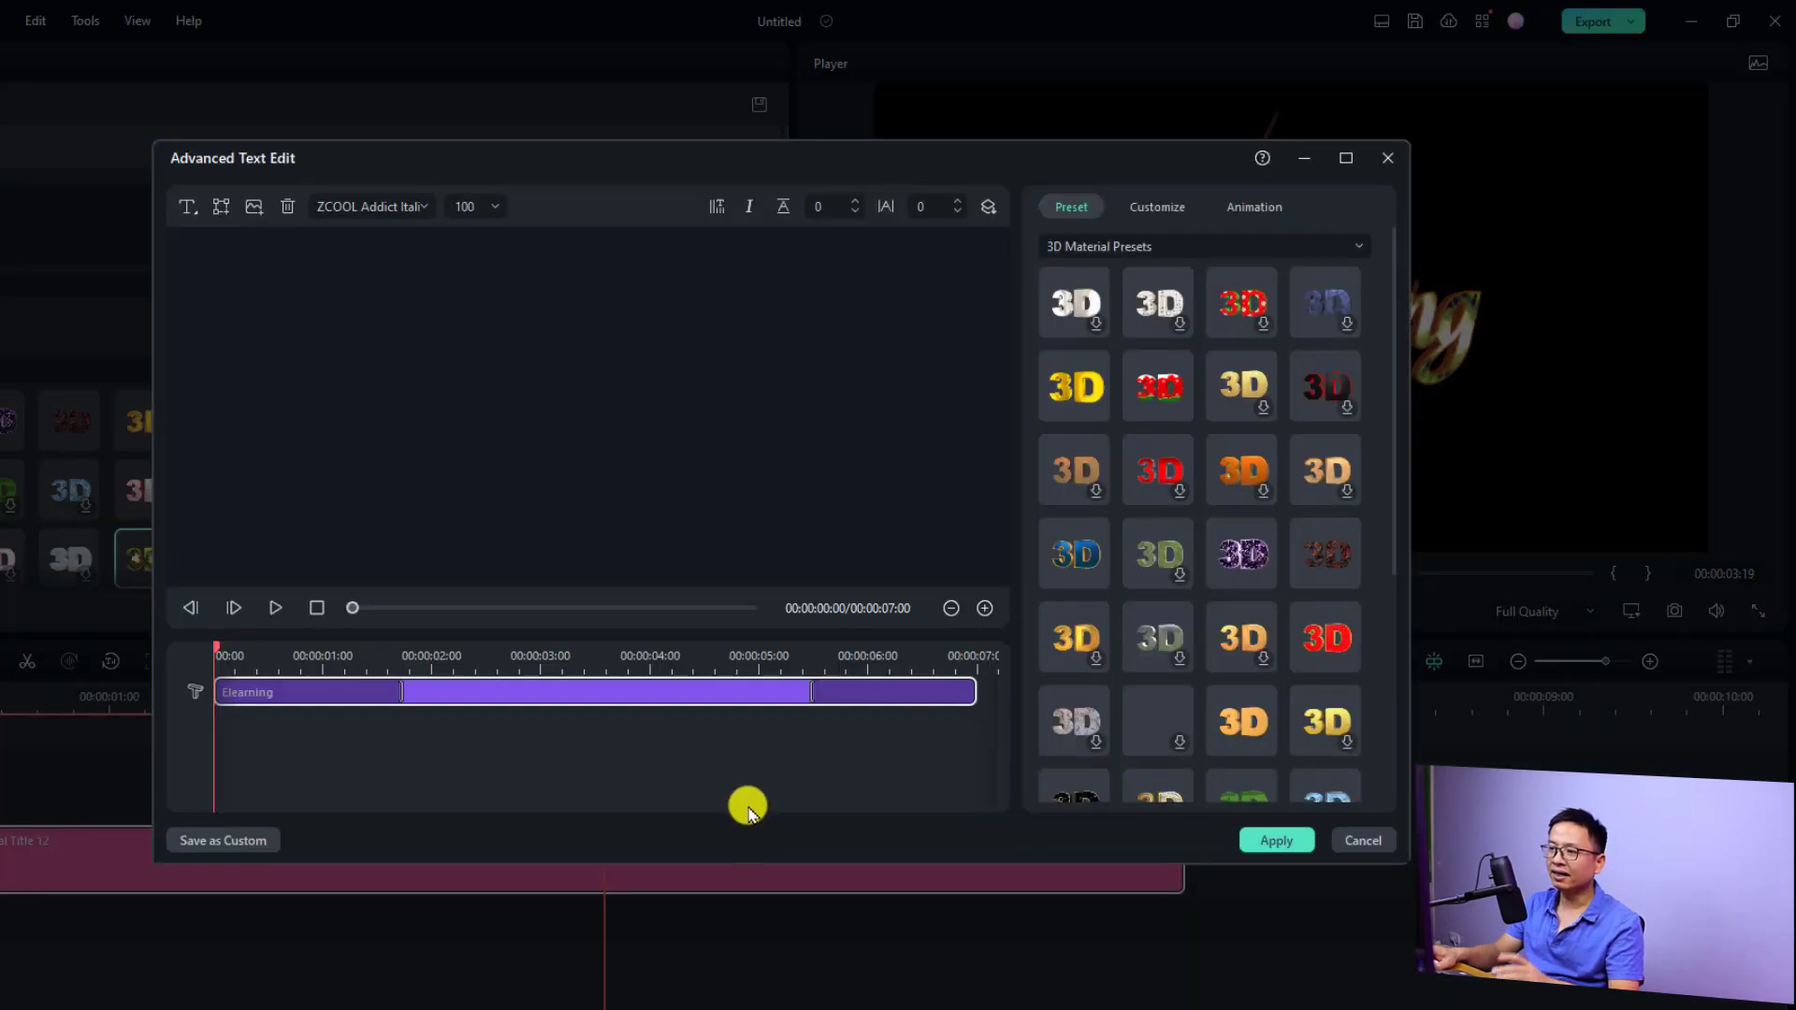
click(205, 846)
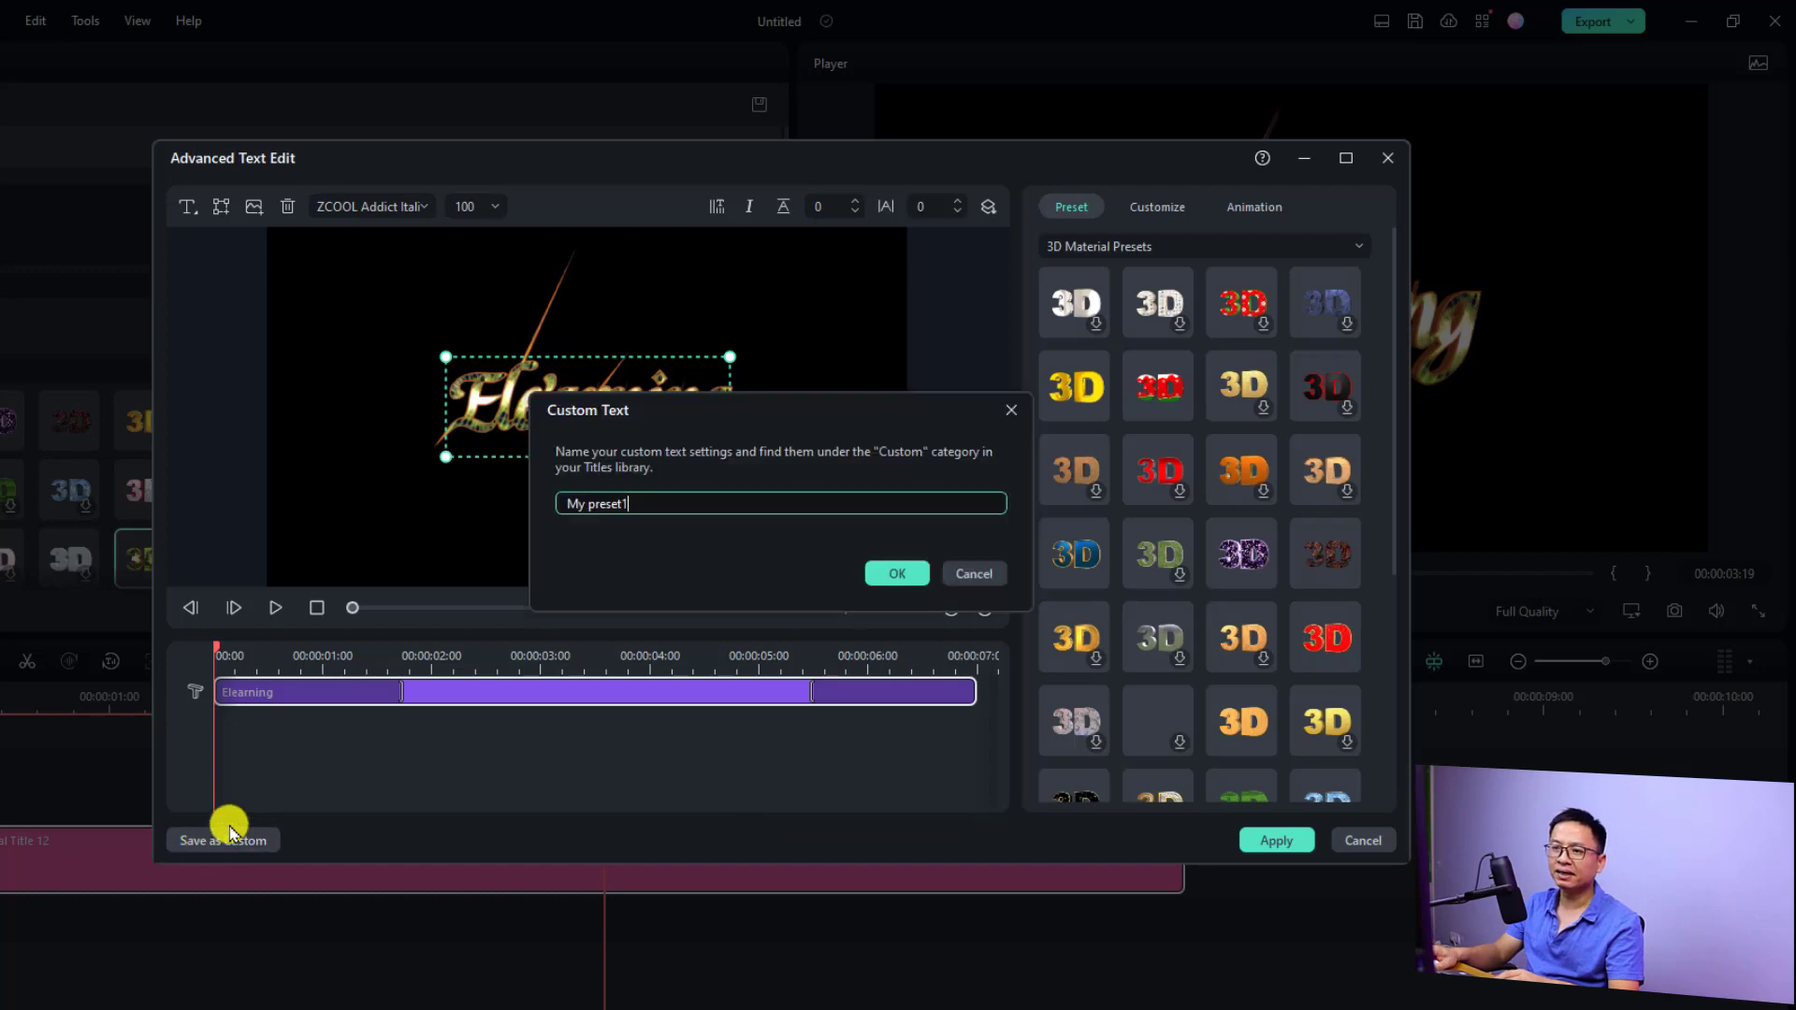
drag(628, 504, 565, 502)
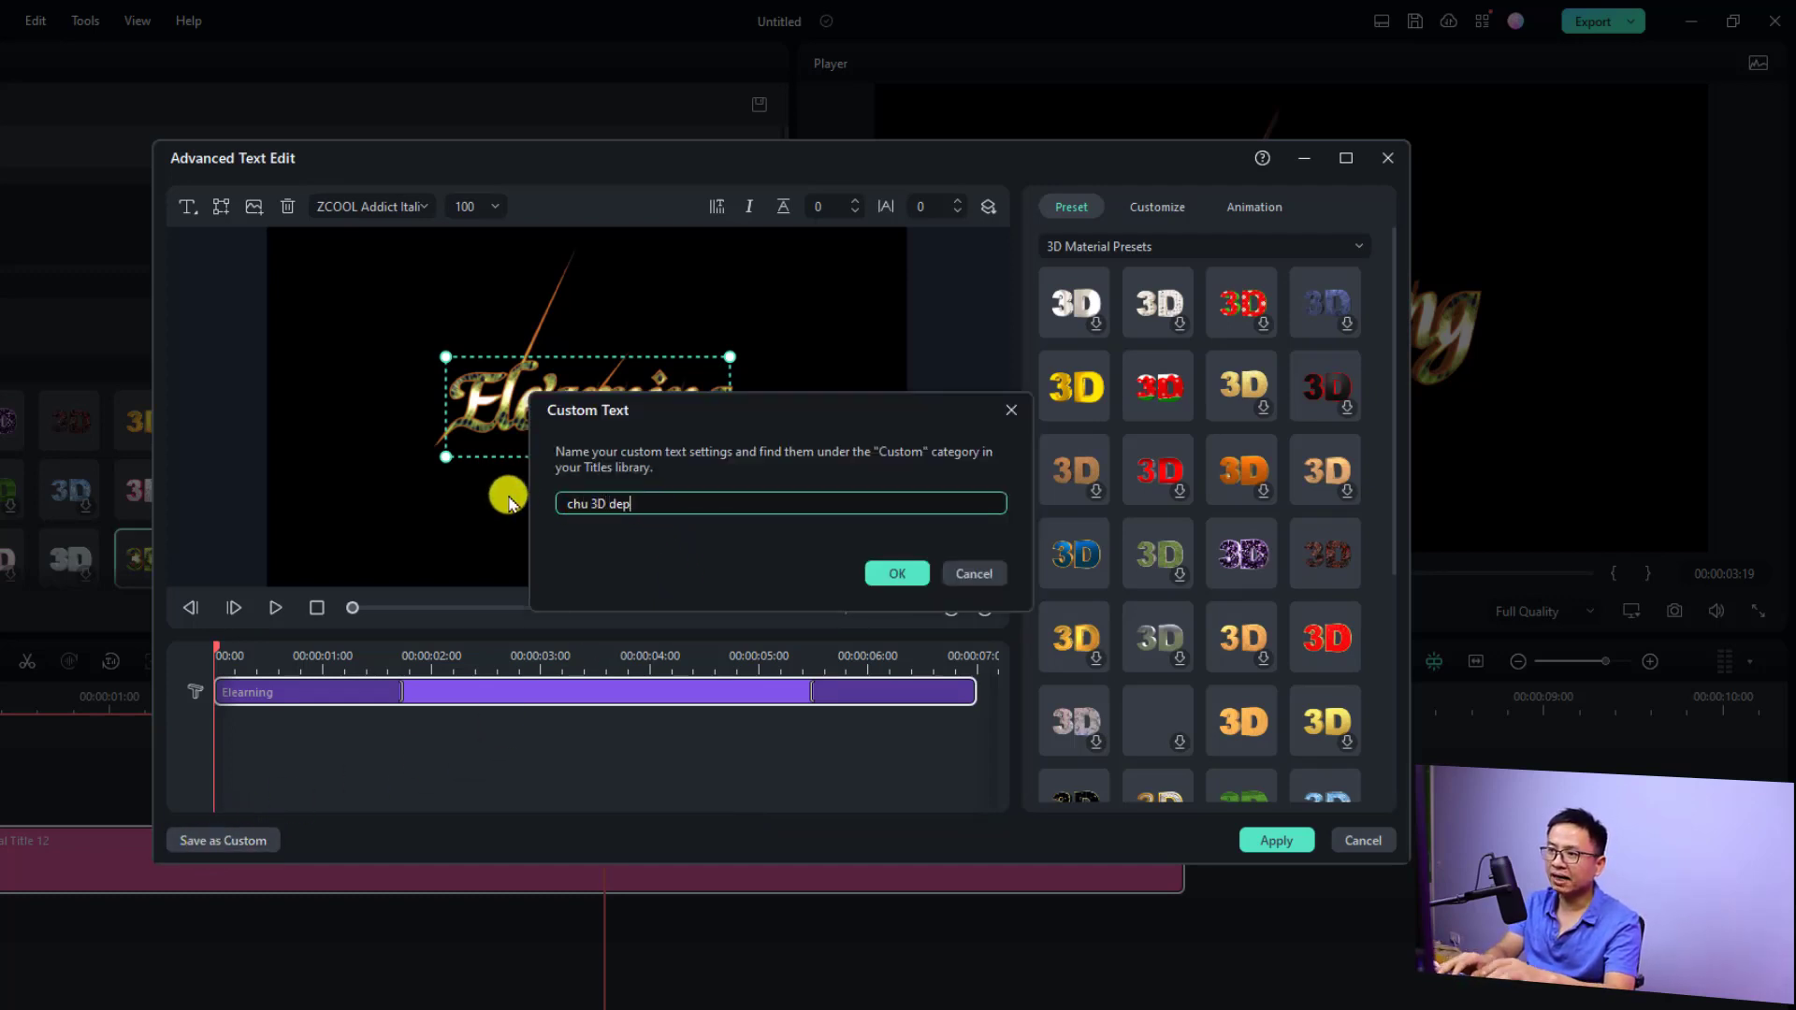
text(chu 3D dep)
click(895, 572)
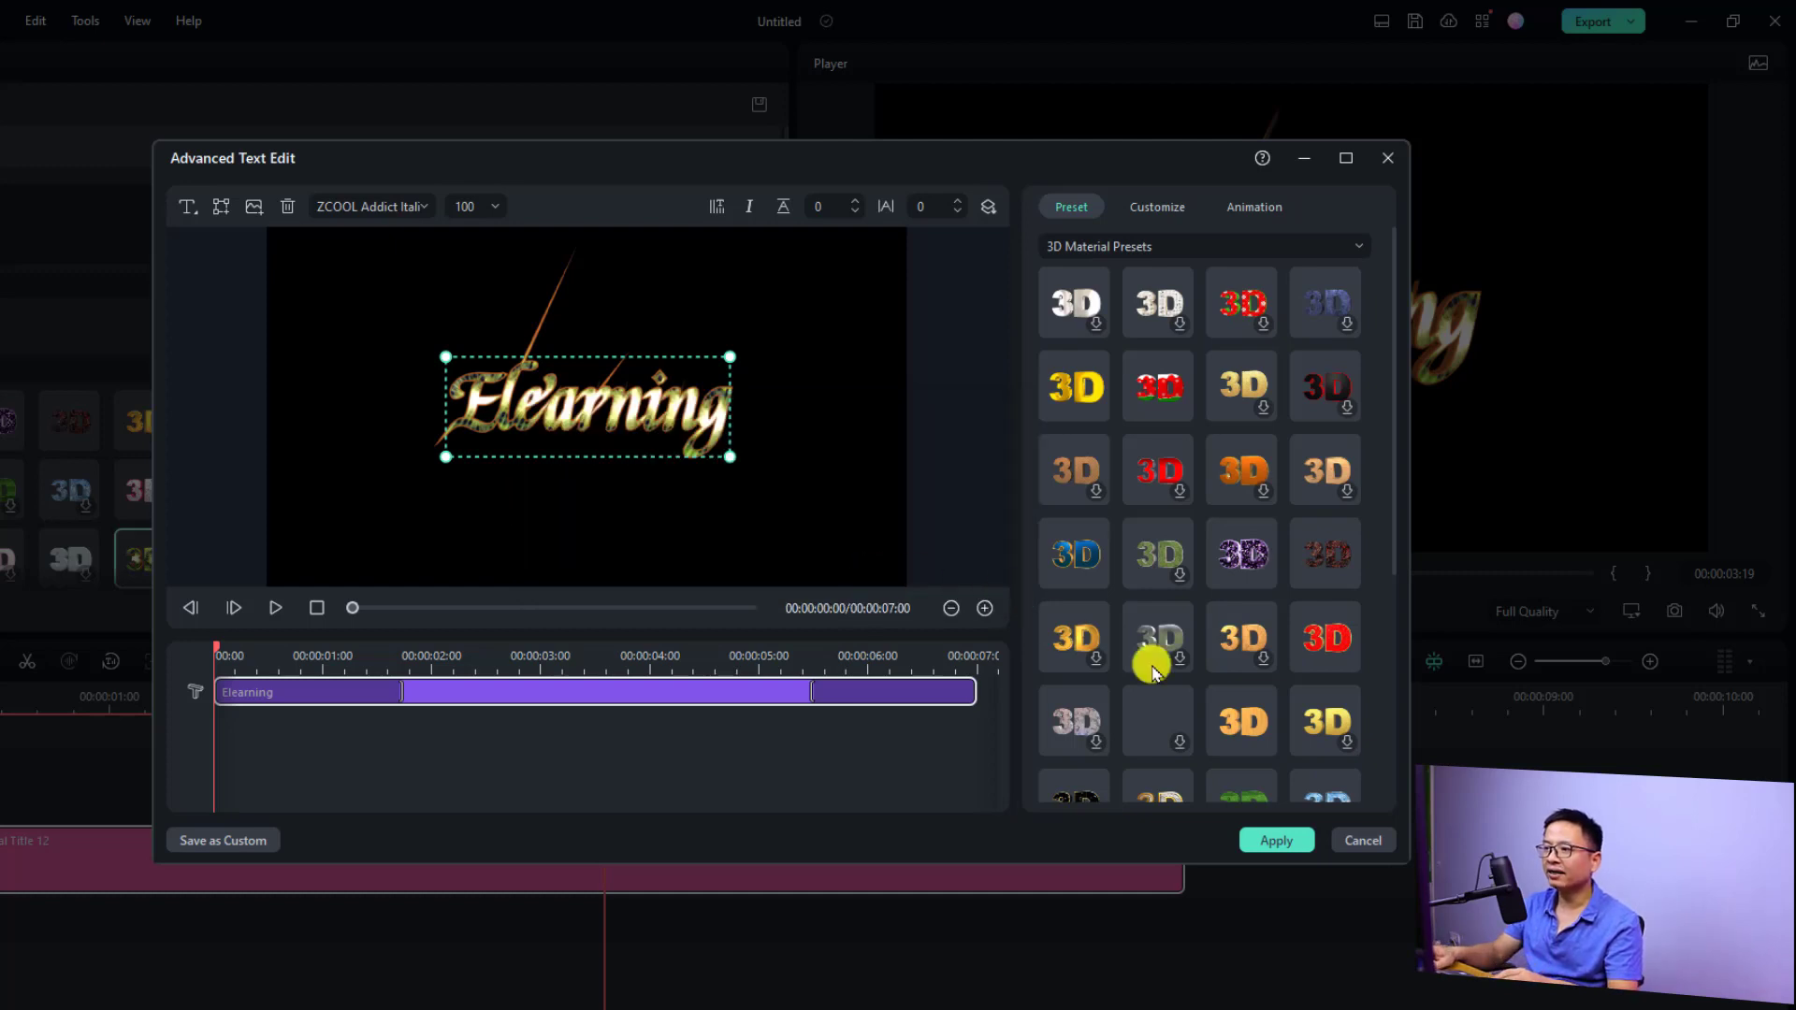
click(1287, 837)
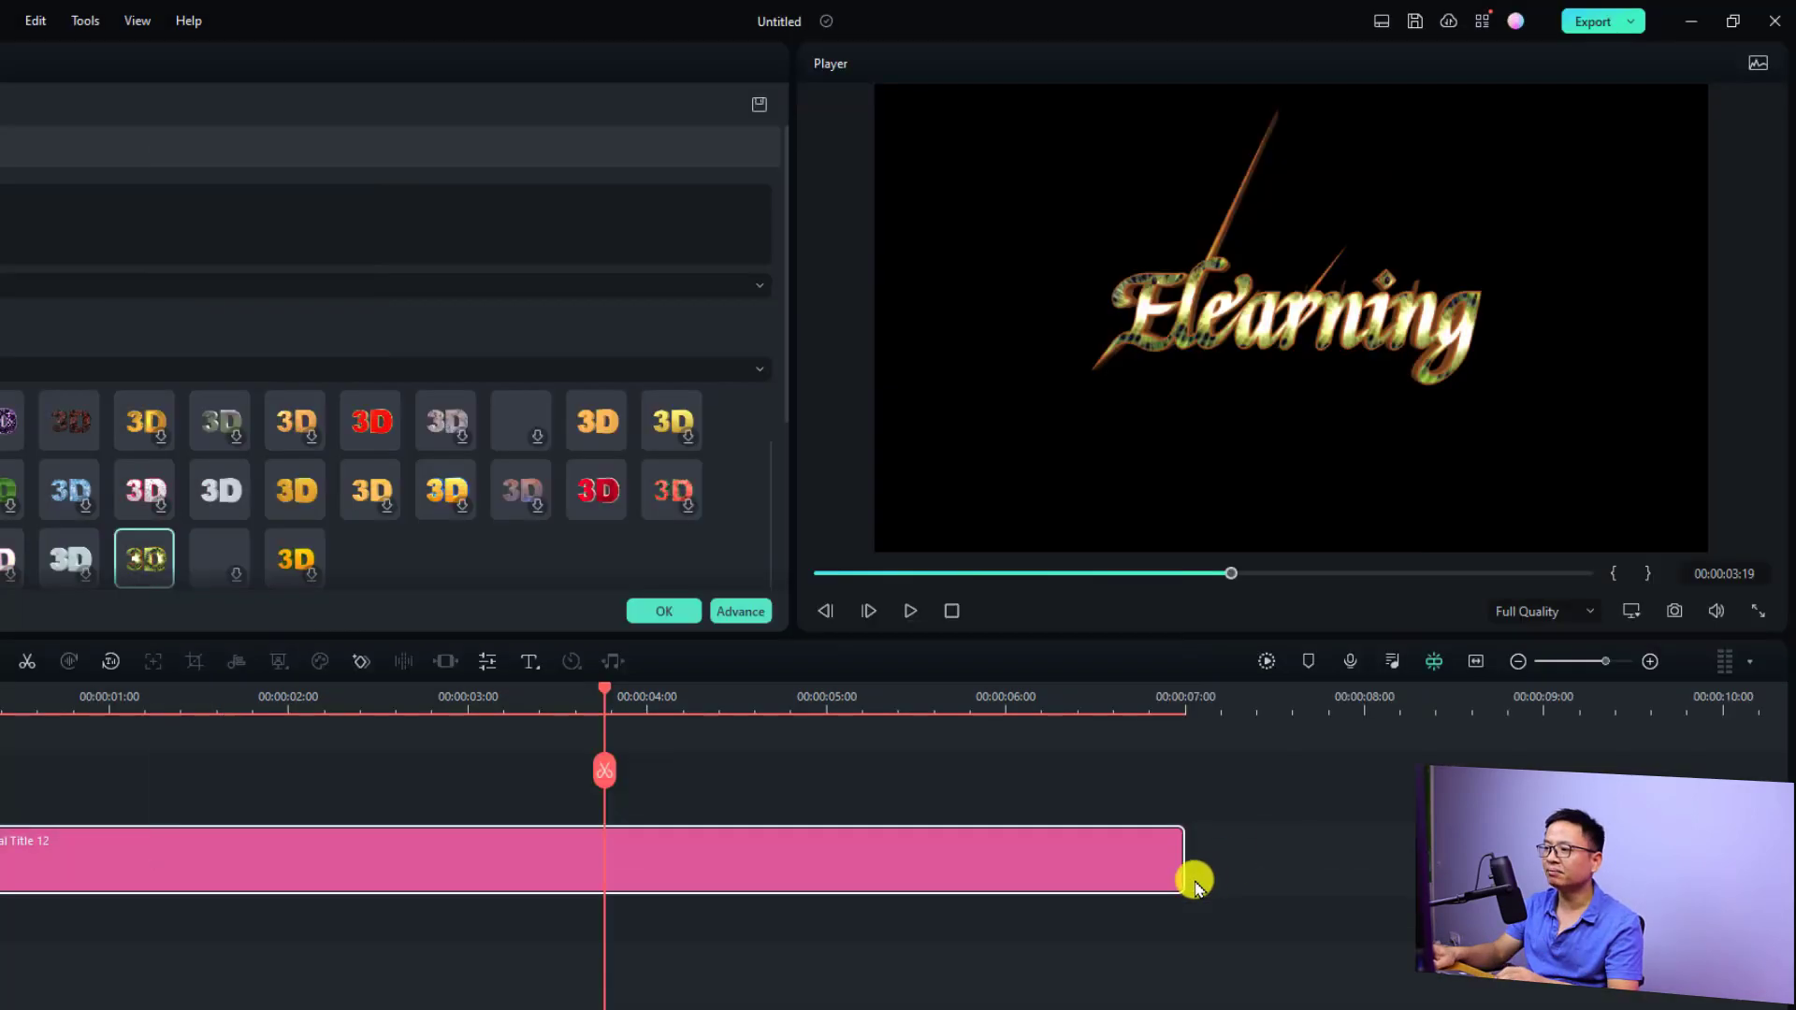
Add the custom title "chu 3D dep" directly after the 3D Metal Title 12 clip and play it back
click(691, 586)
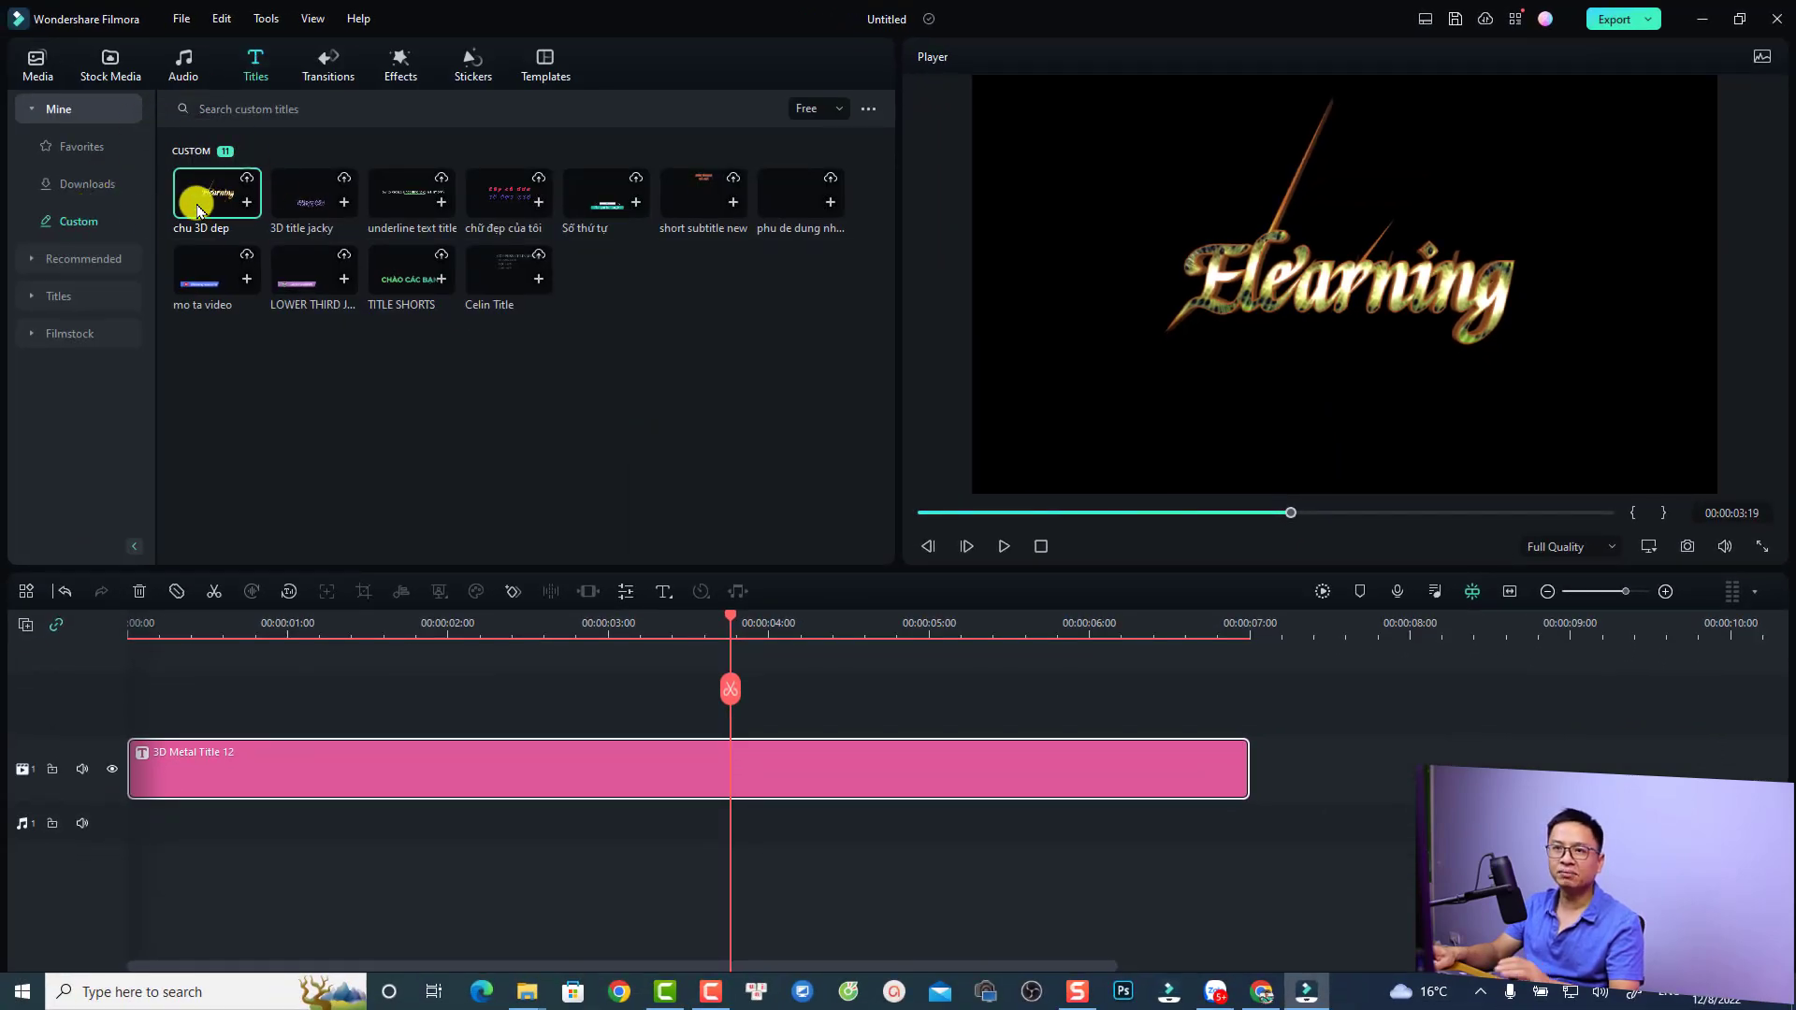
drag(1197, 686, 1303, 613)
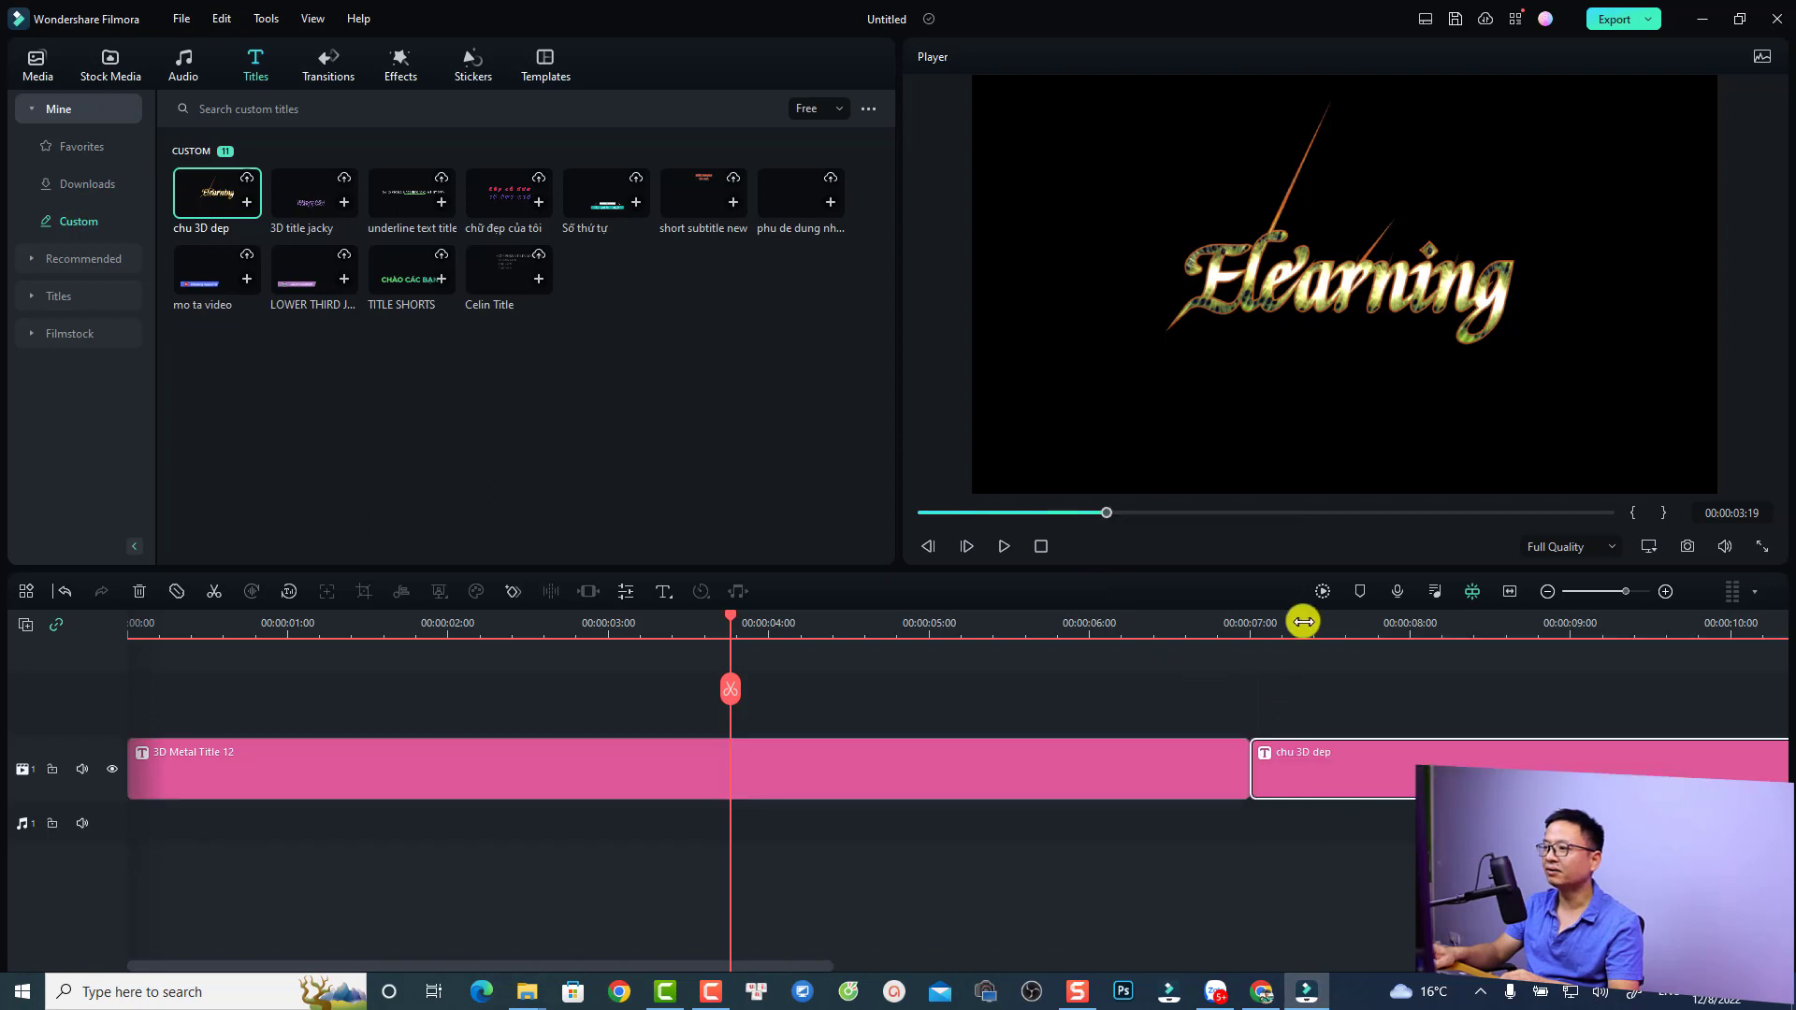
click(1301, 619)
click(1400, 693)
key(space)
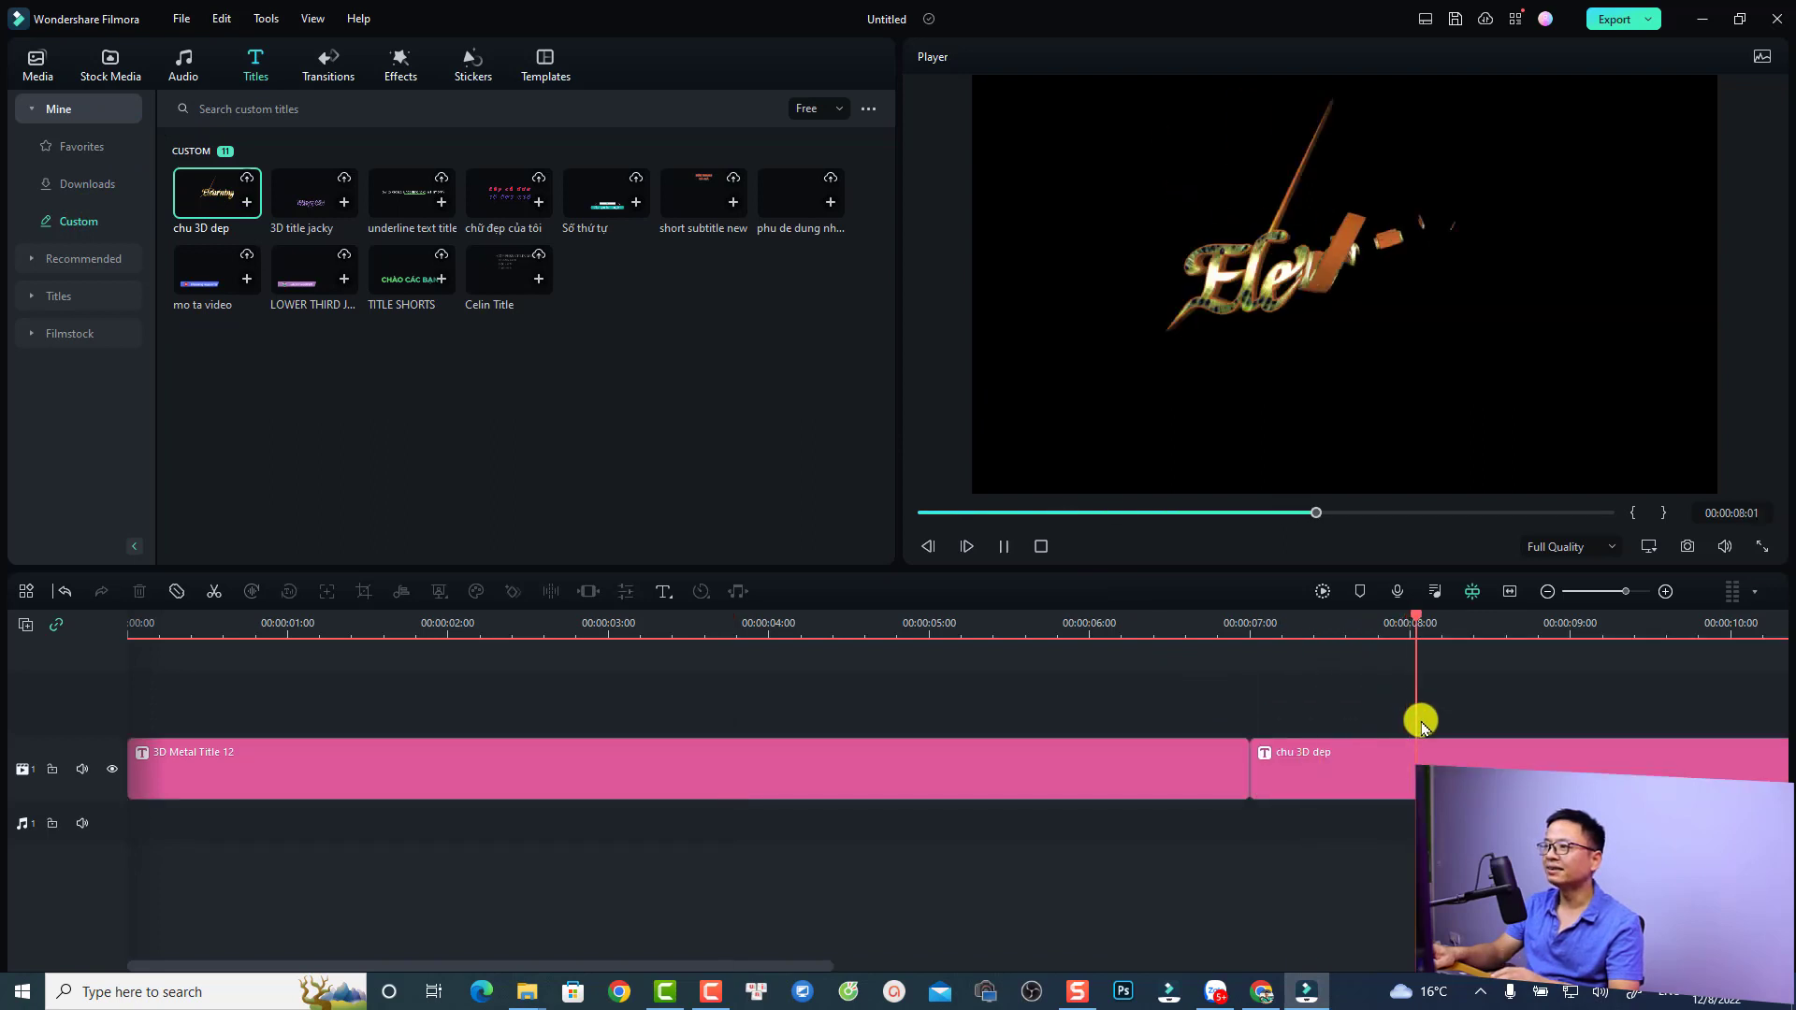